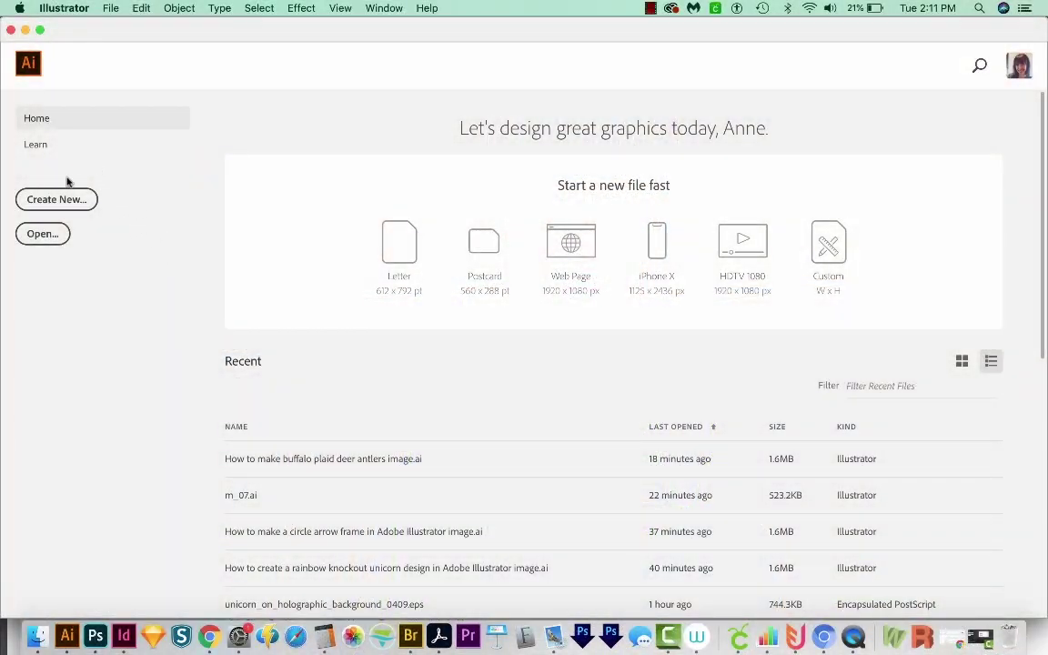
# Create a new document from the Web preset sized 1280 x 1024 px
pyautogui.click(54, 199)
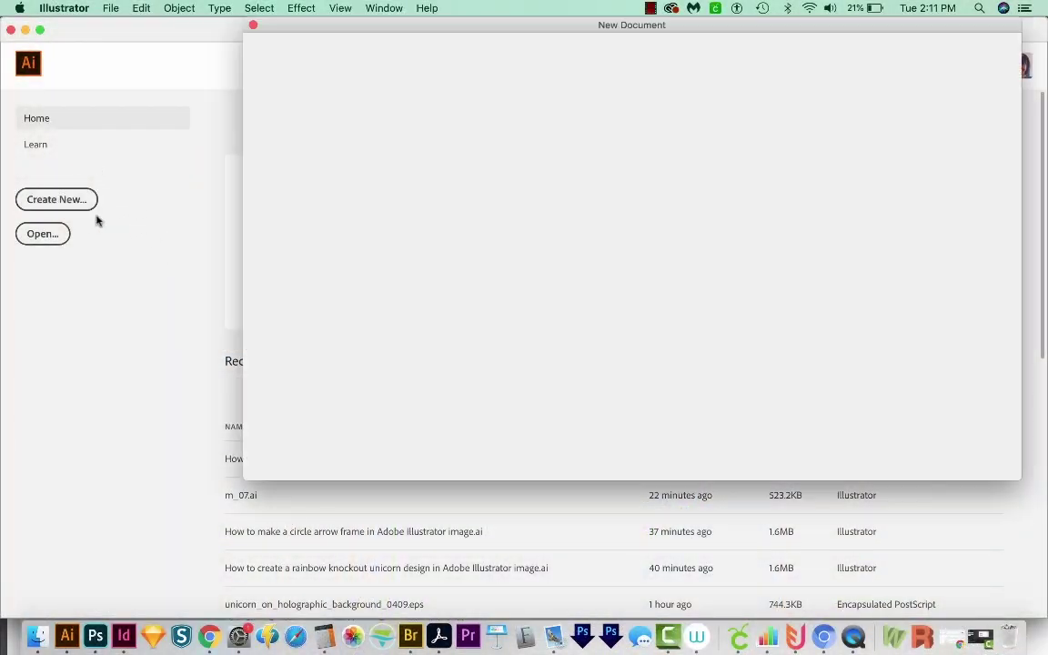
pyautogui.click(615, 53)
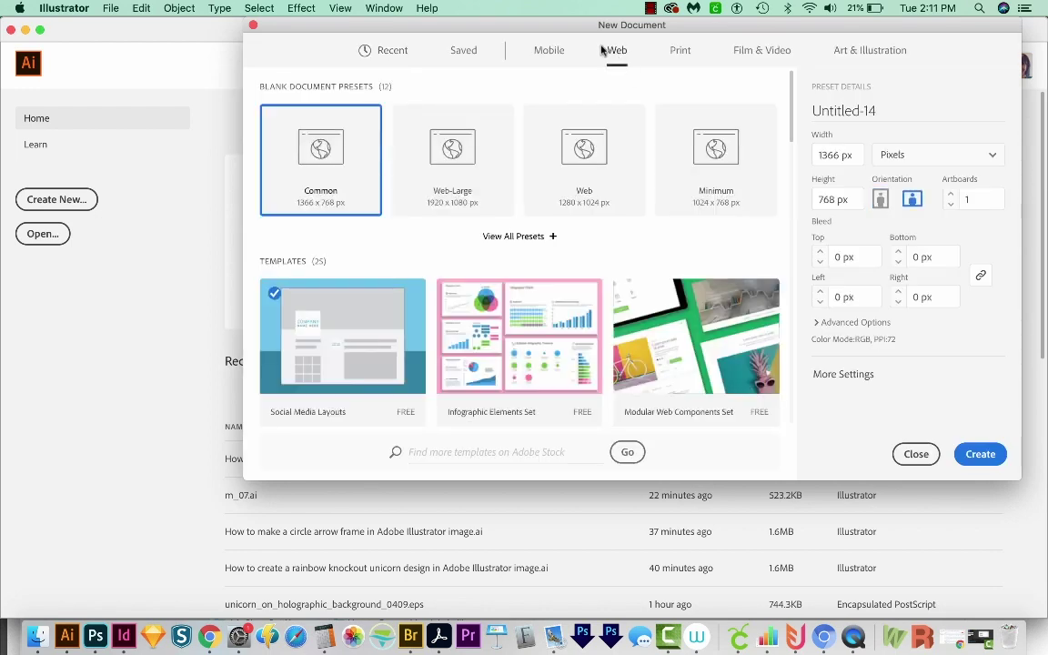
pyautogui.click(587, 157)
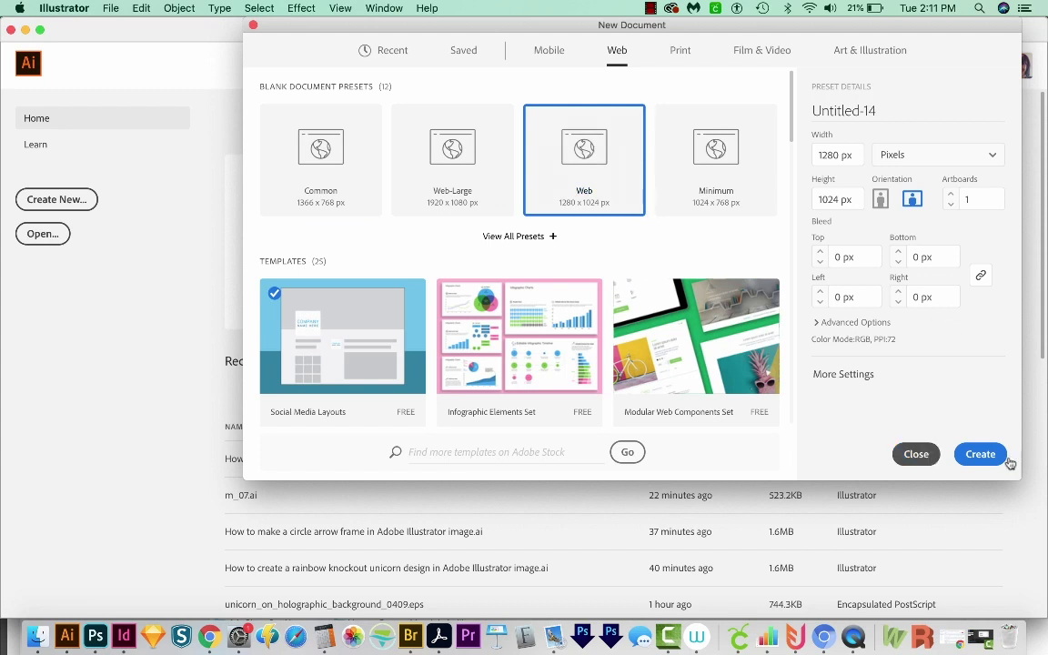
pyautogui.click(980, 454)
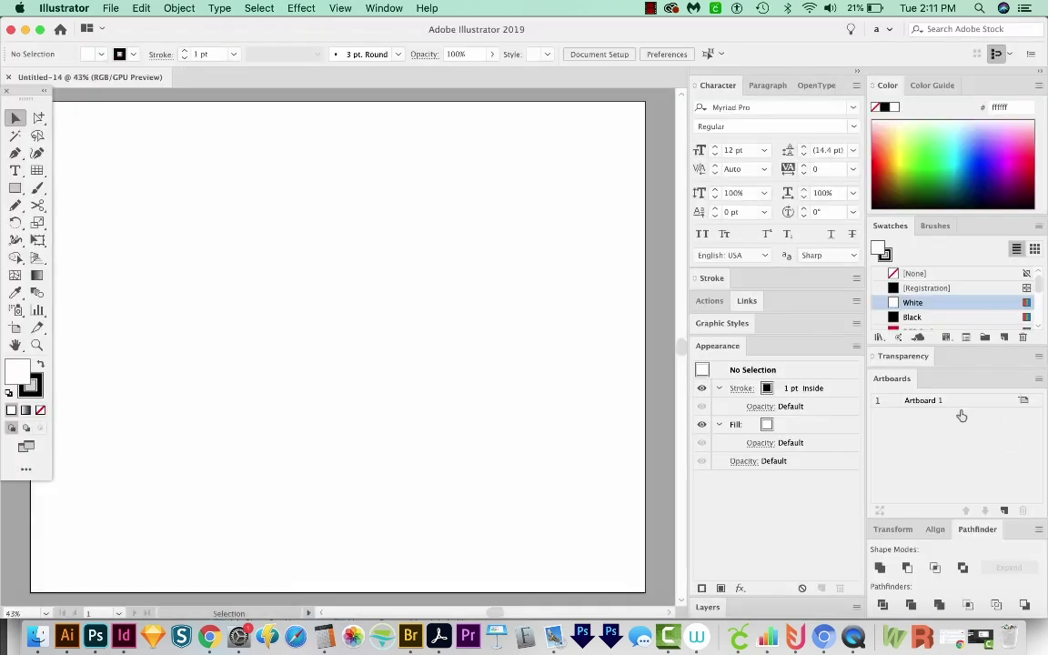
# Draw a small circle with the Ellipse tool in the left half of the artboard, slightly above mid-height
pyautogui.press('space')
pyautogui.moveTo(334, 373); pyautogui.dragTo(359, 367)
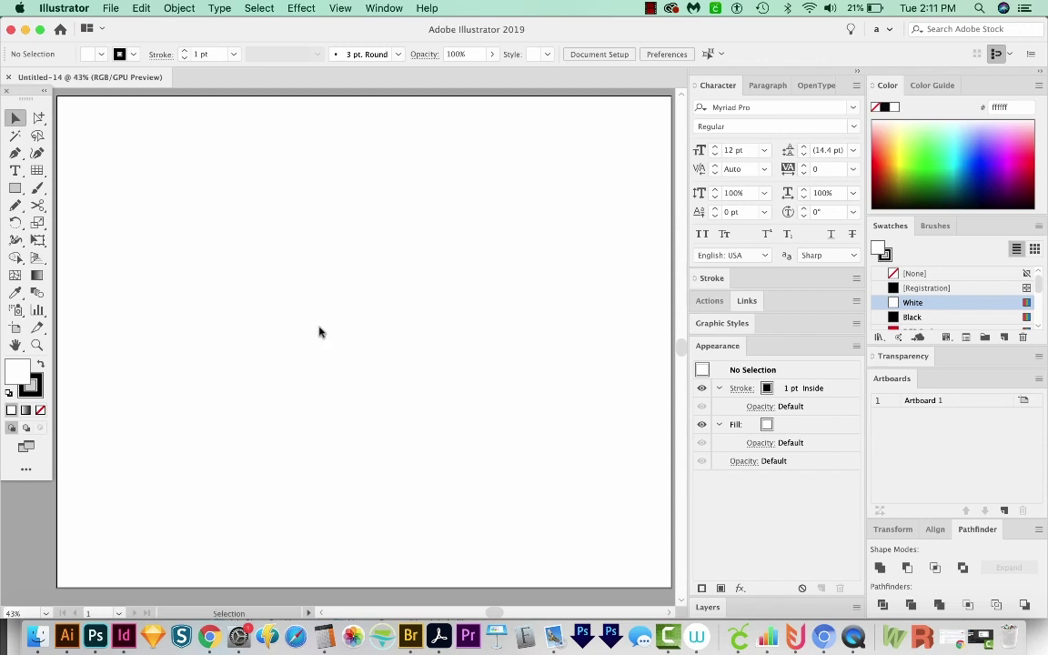
pyautogui.hscroll(-1, 321, 331)
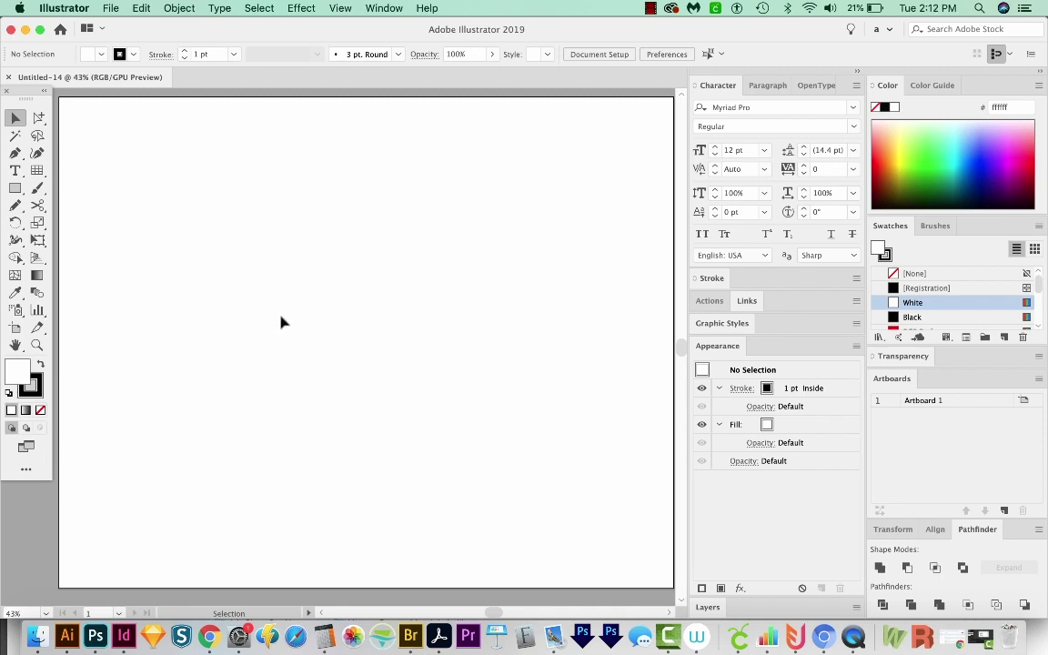
pyautogui.press('l')
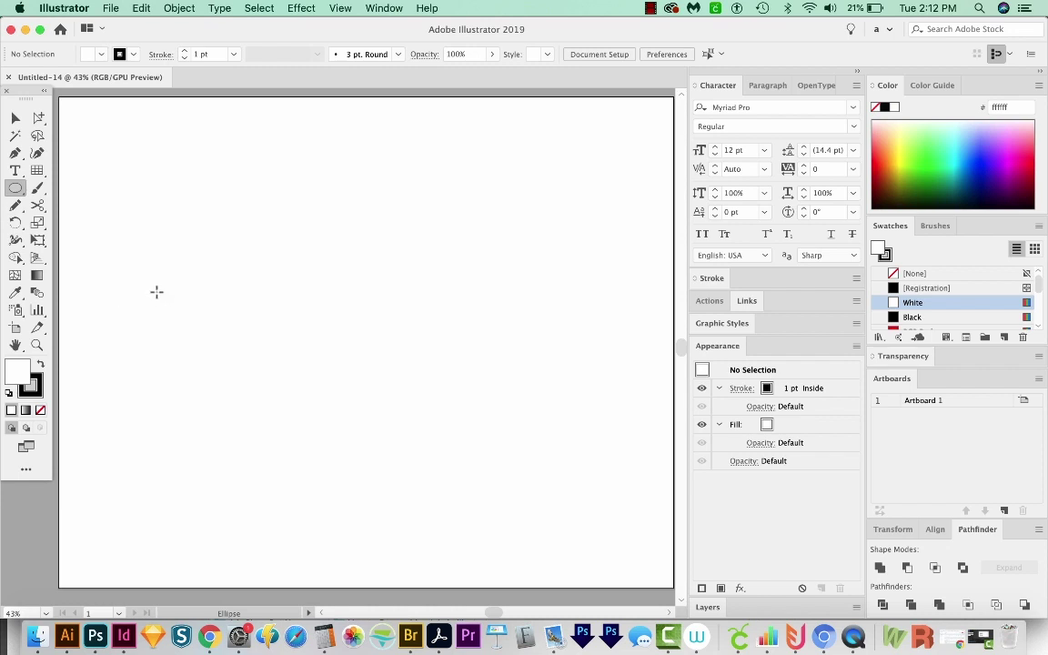
pyautogui.moveTo(160, 297); pyautogui.dragTo(187, 322)
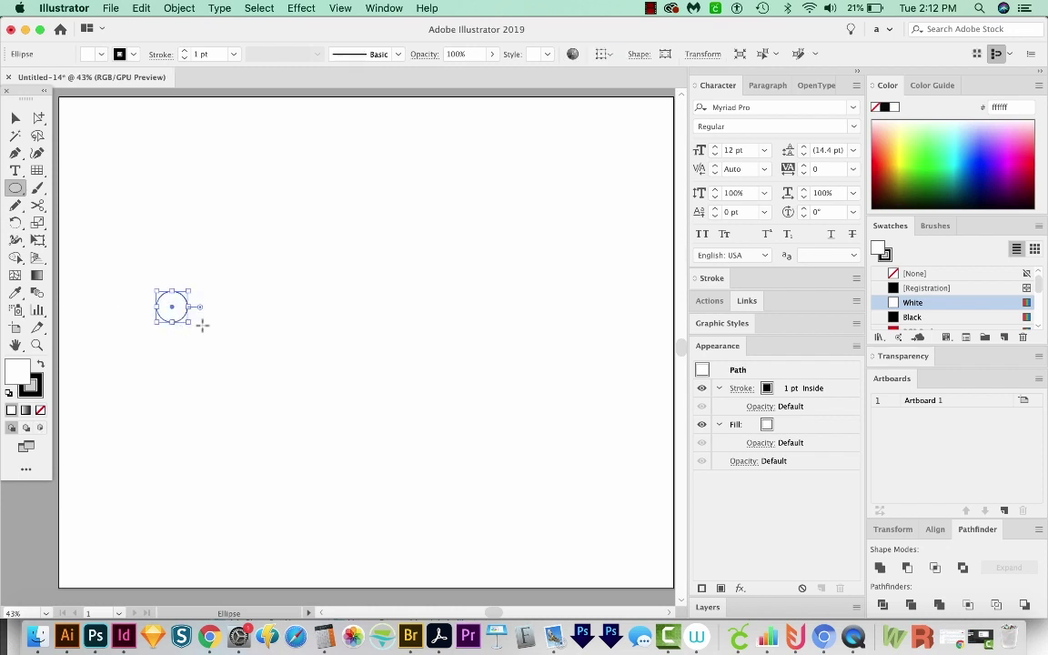
# Fill the circle with the default white-to-black linear gradient and set its stroke to None
pyautogui.click(386, 8)
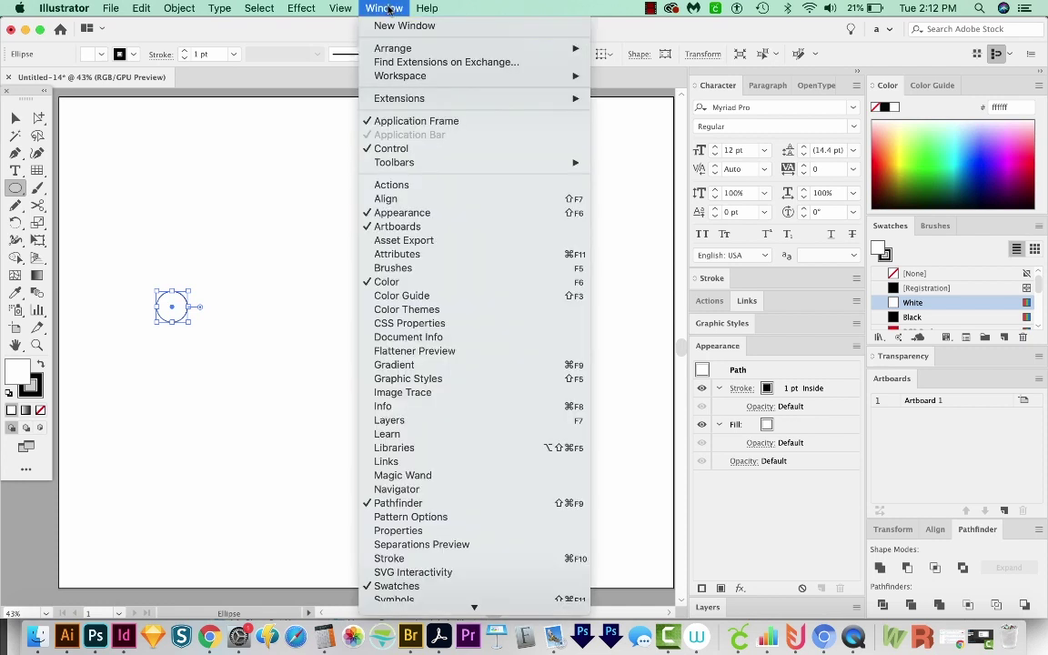
pyautogui.click(459, 367)
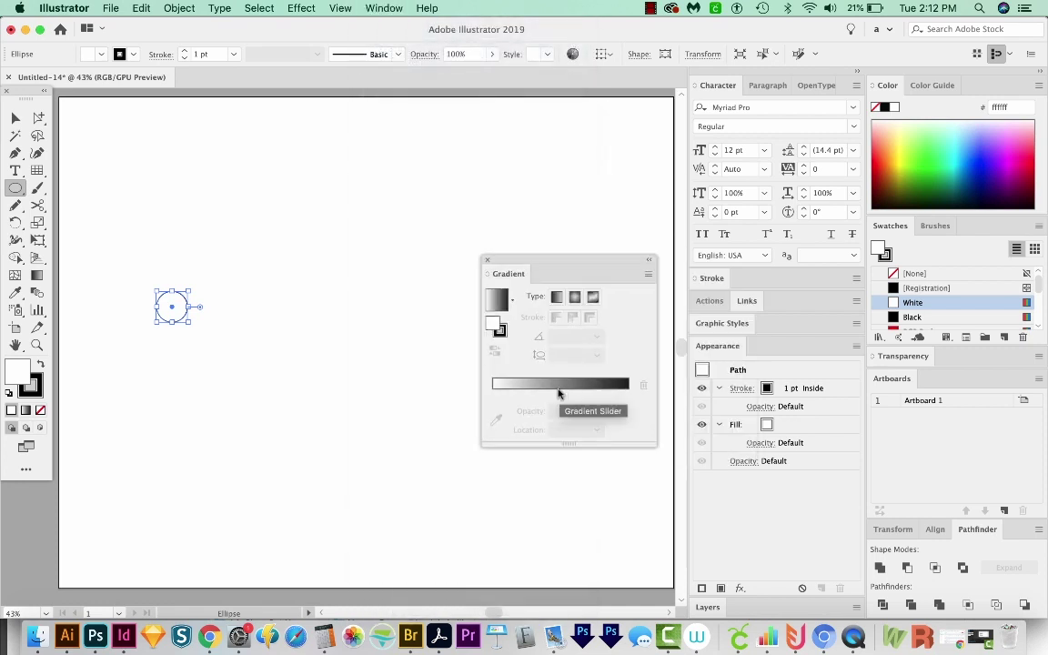
pyautogui.click(561, 390)
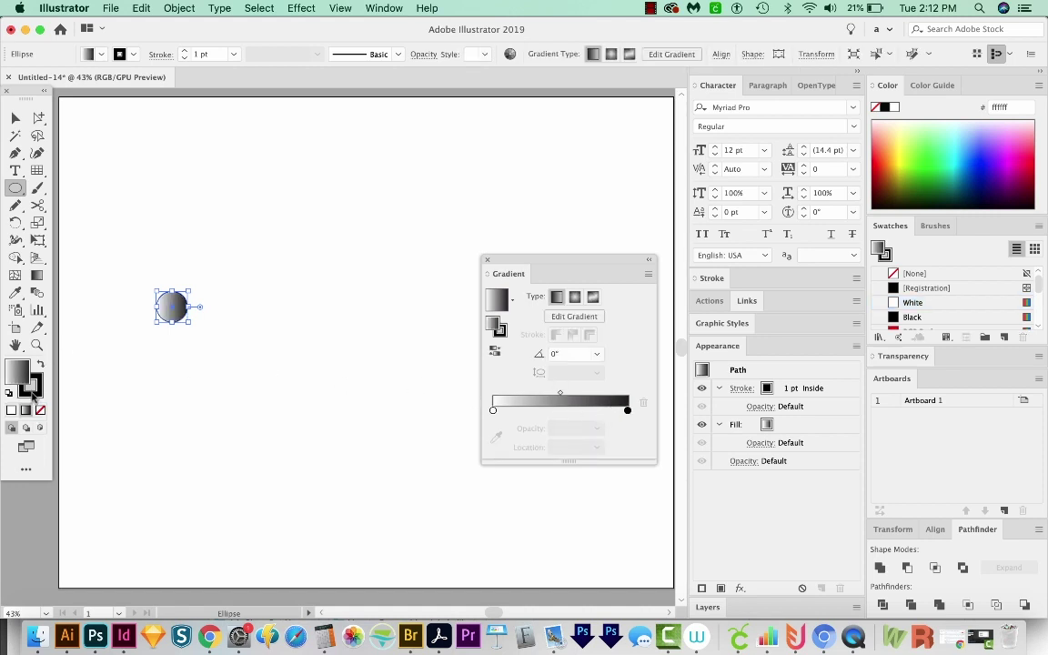
pyautogui.click(34, 391)
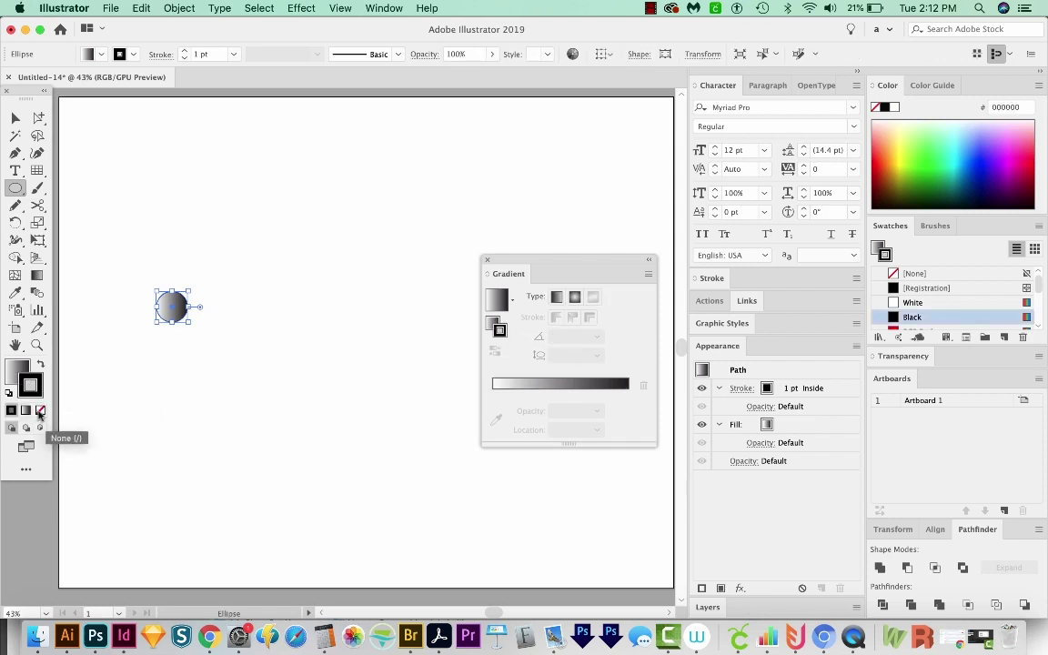
pyautogui.click(39, 412)
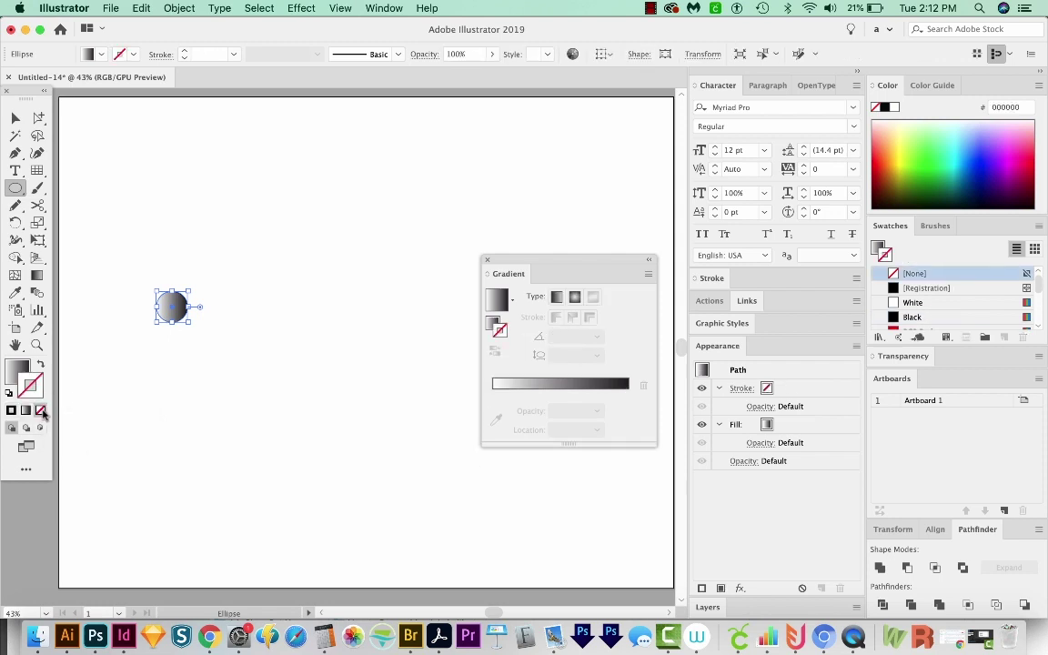
# Switch the white gradient stop of the circle's fill to RGB and color it turquoise, R 90, G 255, B 225
pyautogui.click(18, 369)
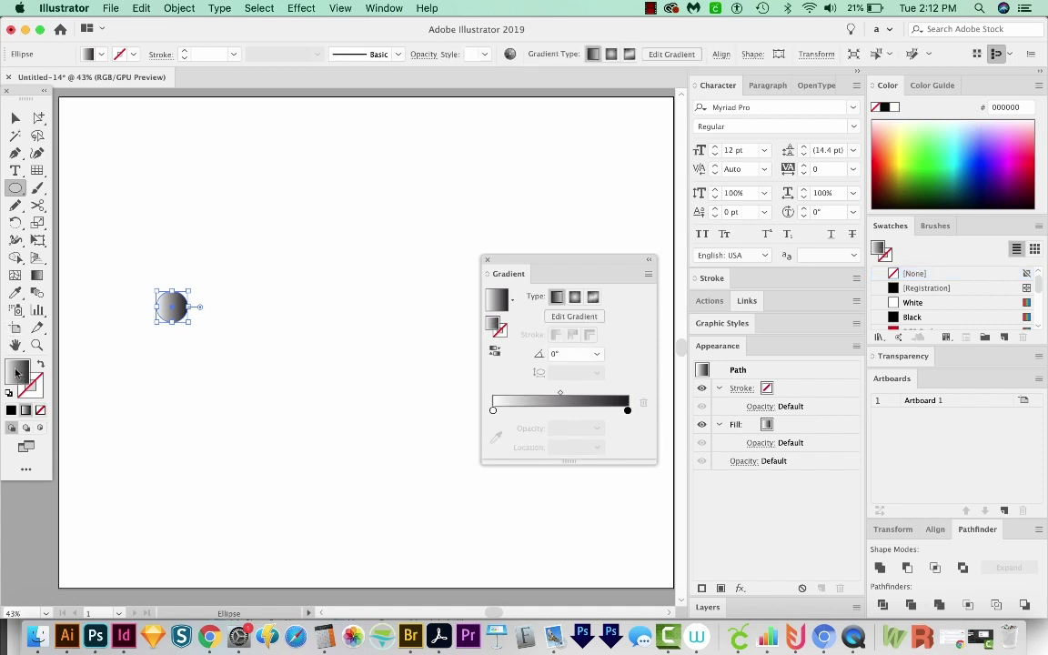
pyautogui.doubleClick(493, 411)
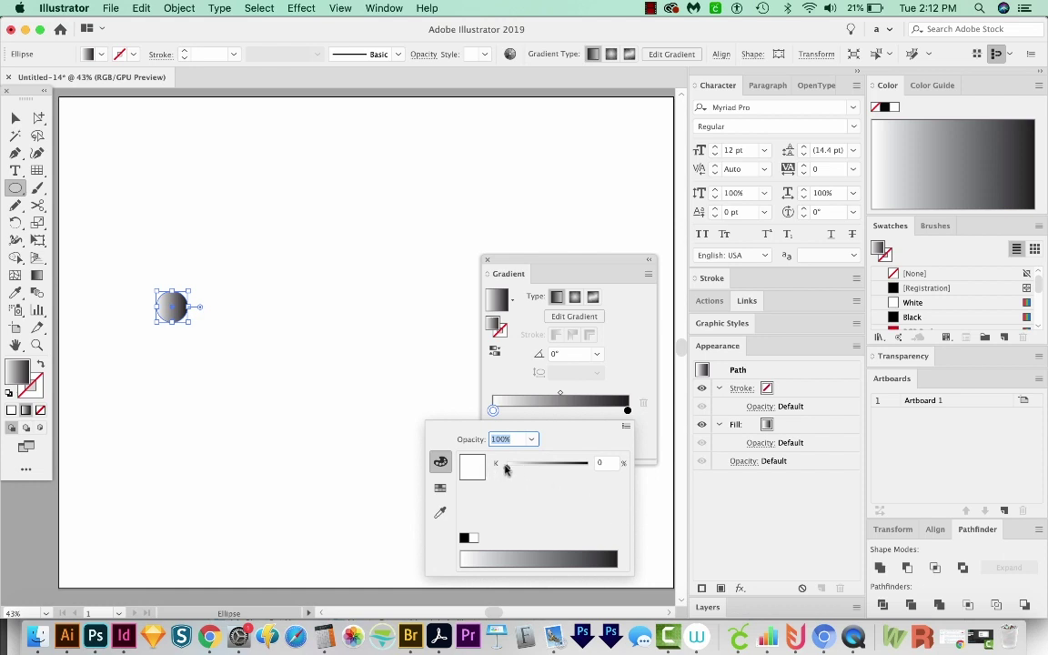
pyautogui.click(625, 428)
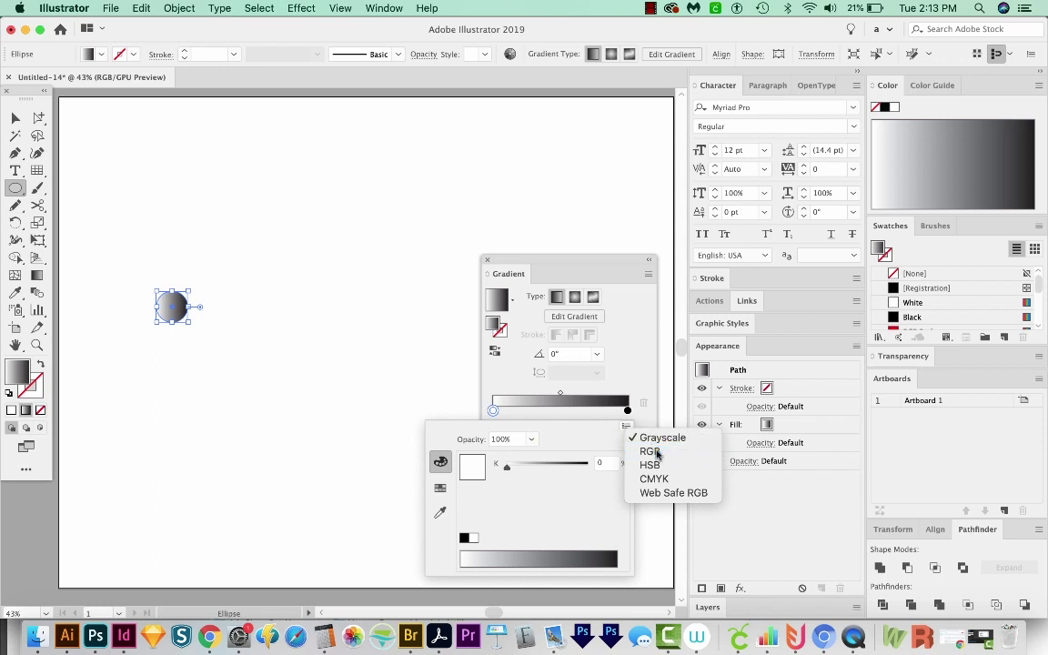
pyautogui.click(651, 453)
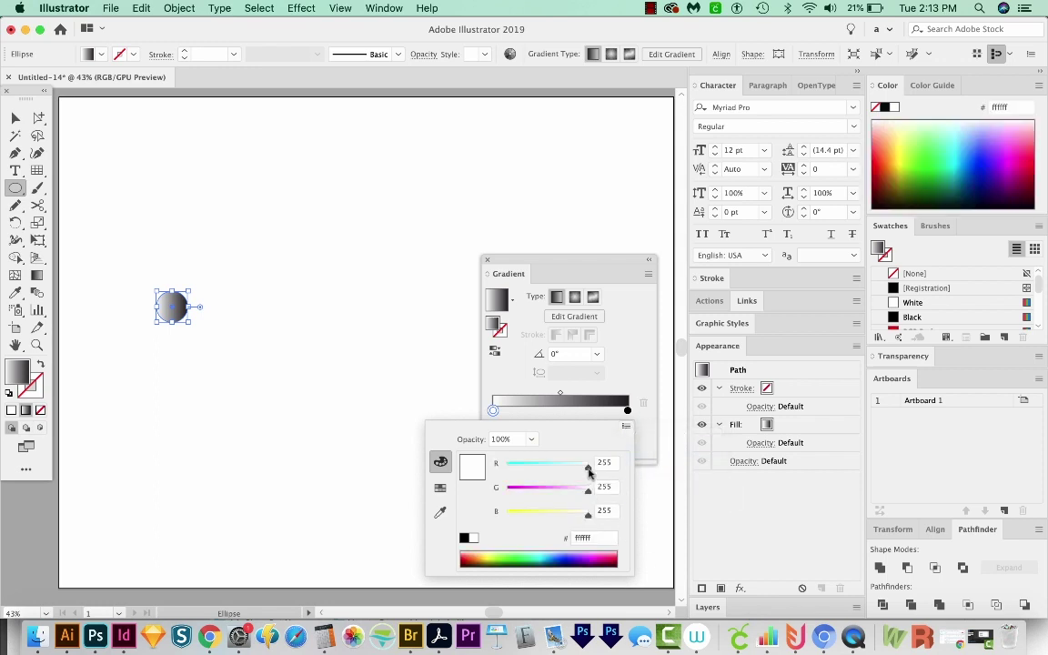
pyautogui.moveTo(589, 470)
pyautogui.mouseDown()
pyautogui.moveTo(533, 466)
pyautogui.moveTo(589, 489)
pyautogui.mouseUp()
pyautogui.moveTo(588, 515); pyautogui.dragTo(576, 516)
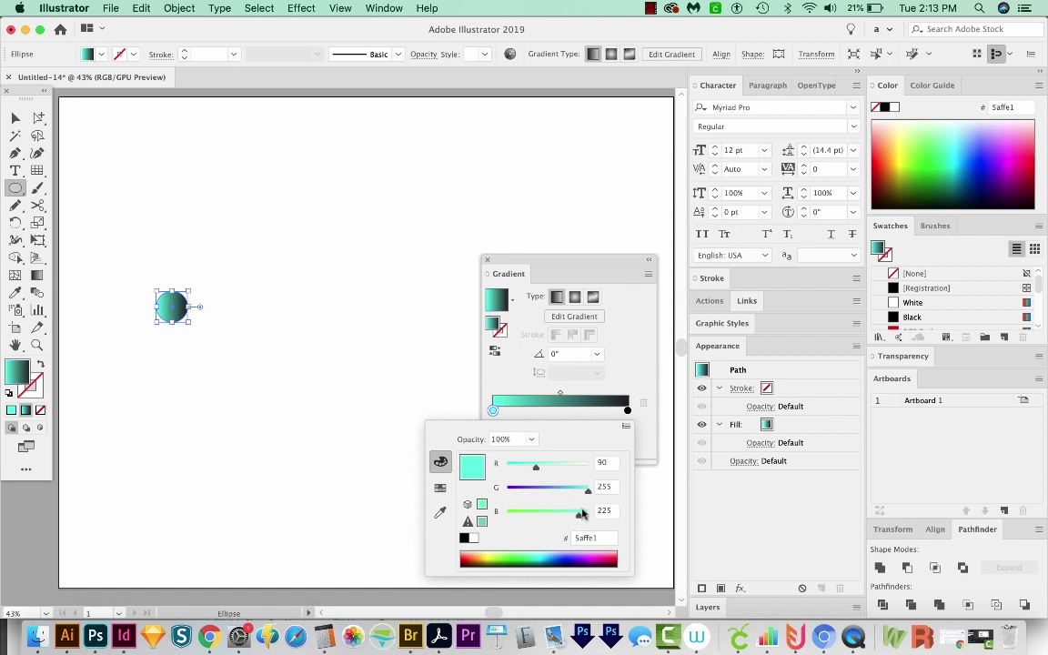
# Switch the black gradient stop to RGB and color it blue-violet, hex 6800ff
pyautogui.click(627, 410)
pyautogui.click(627, 410)
pyautogui.doubleClick(627, 410)
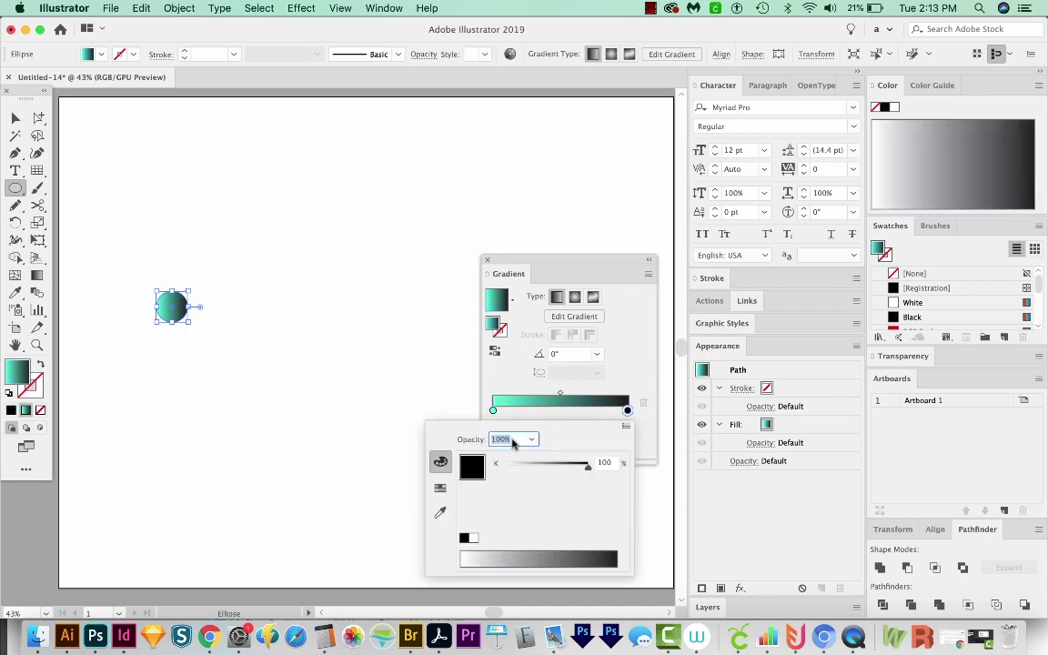
pyautogui.click(625, 425)
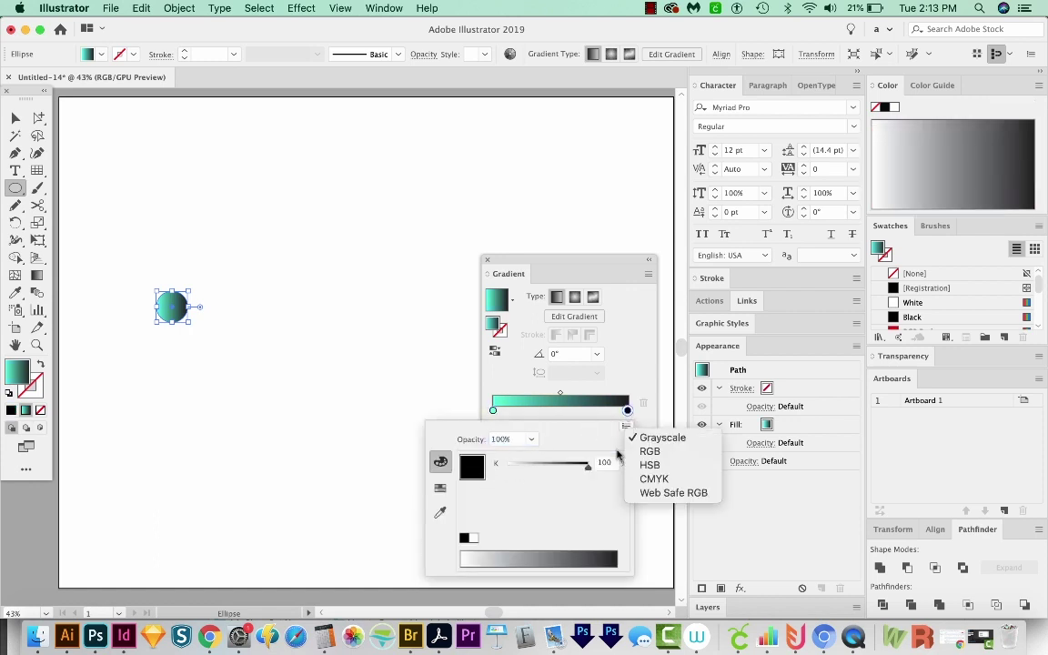
pyautogui.click(649, 451)
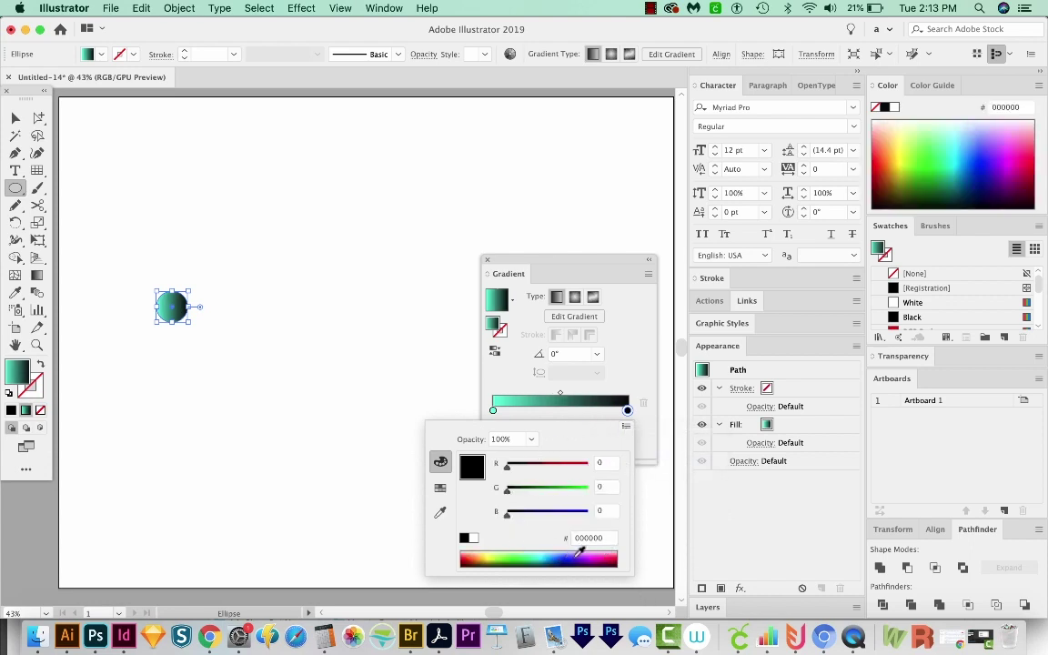
pyautogui.click(576, 556)
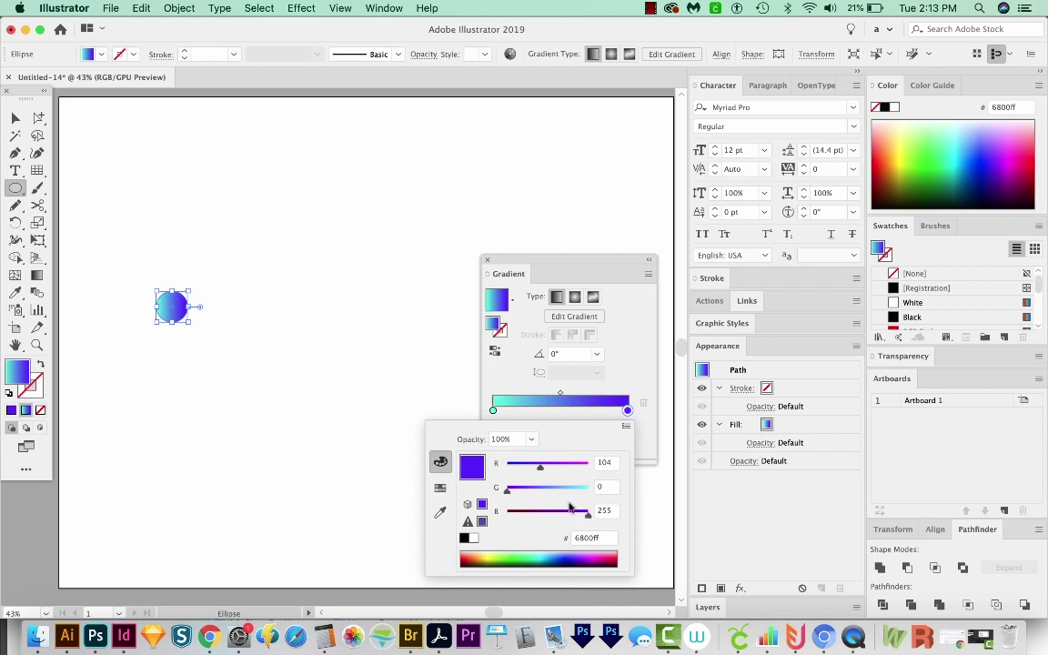
pyautogui.click(408, 430)
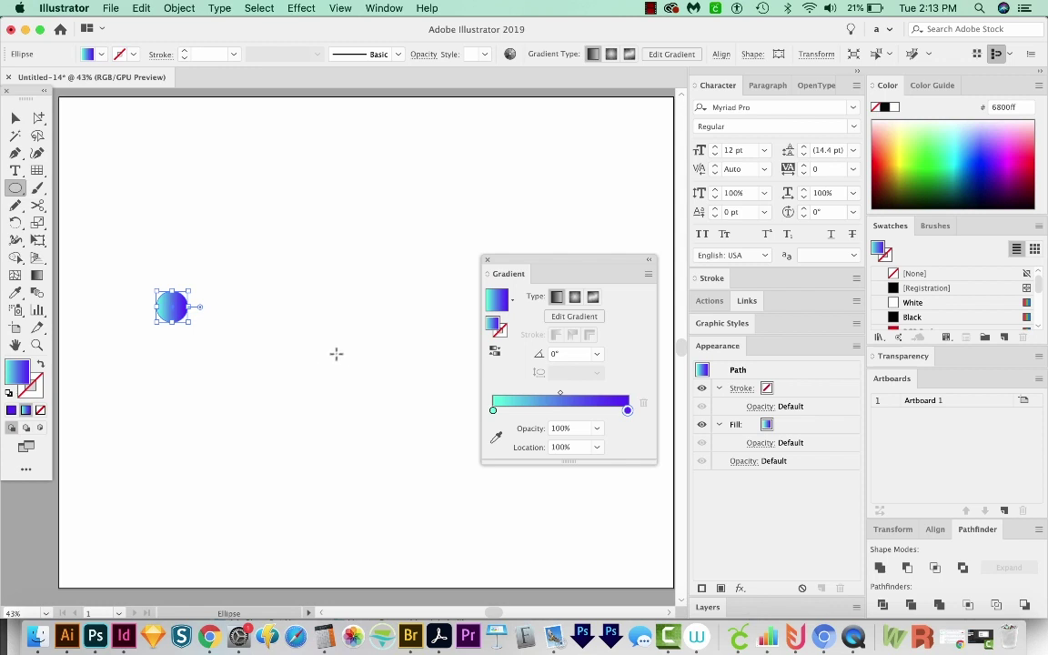
# Set the circle's gradient angle to 90° and reverse the gradient direction
pyautogui.click(539, 356)
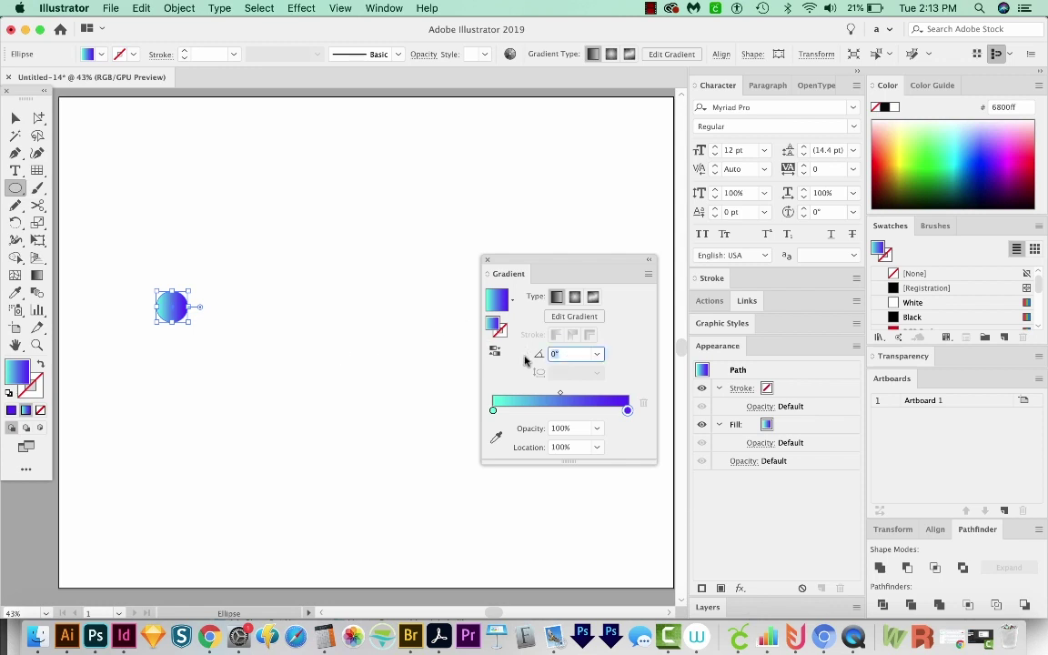
pyautogui.write('90')
pyautogui.press('Return')
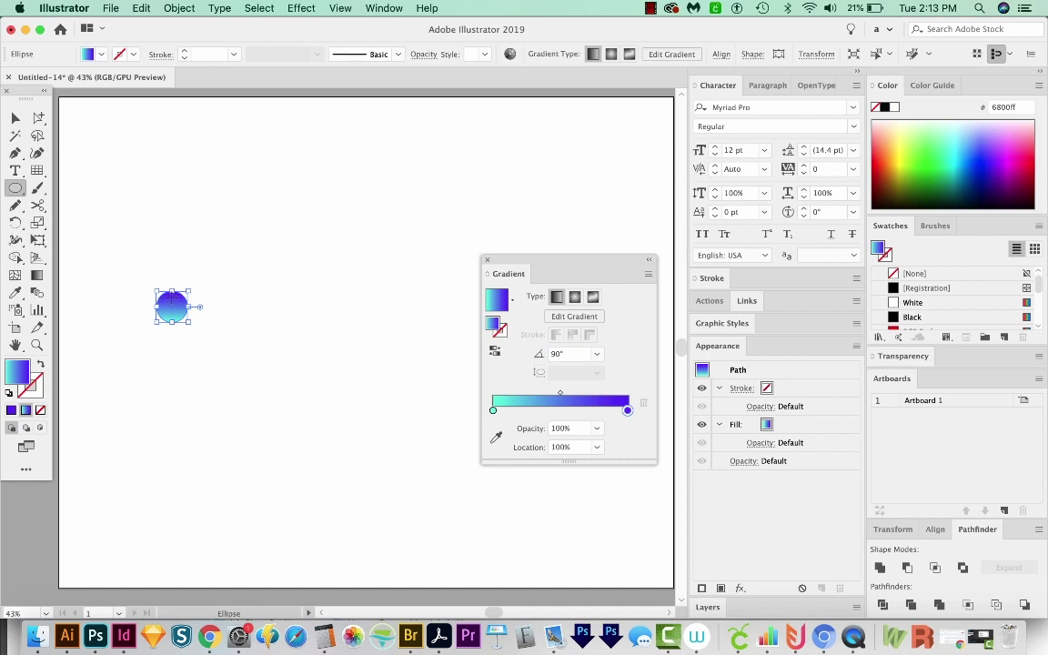
pyautogui.click(495, 353)
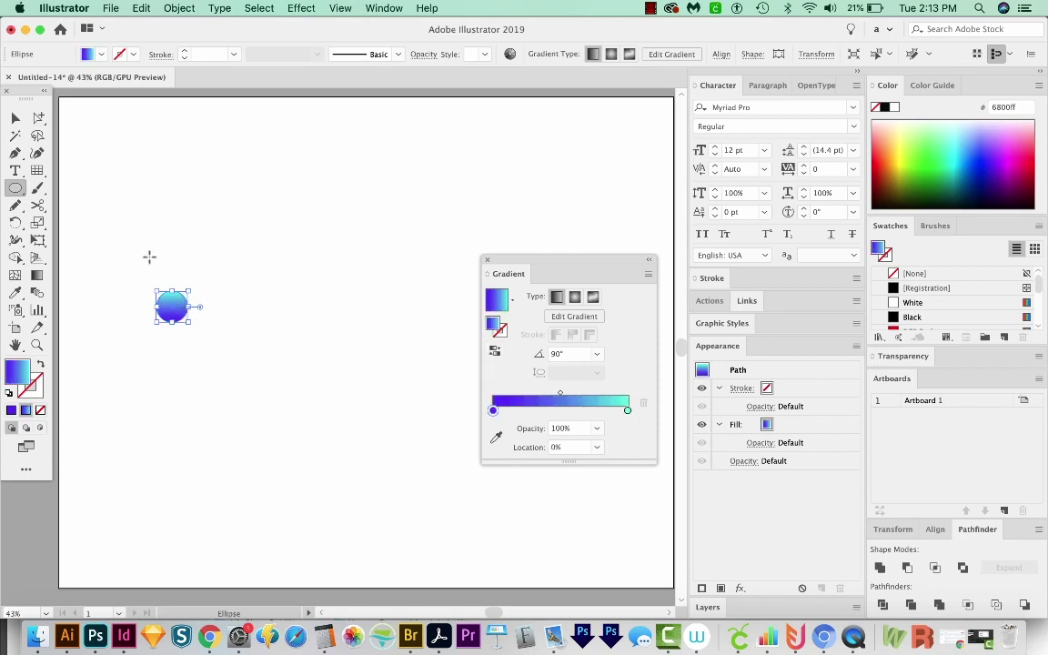
# Duplicate the gradient circle horizontally, placing the copy level with the original in the right half of the artboard
pyautogui.click(15, 119)
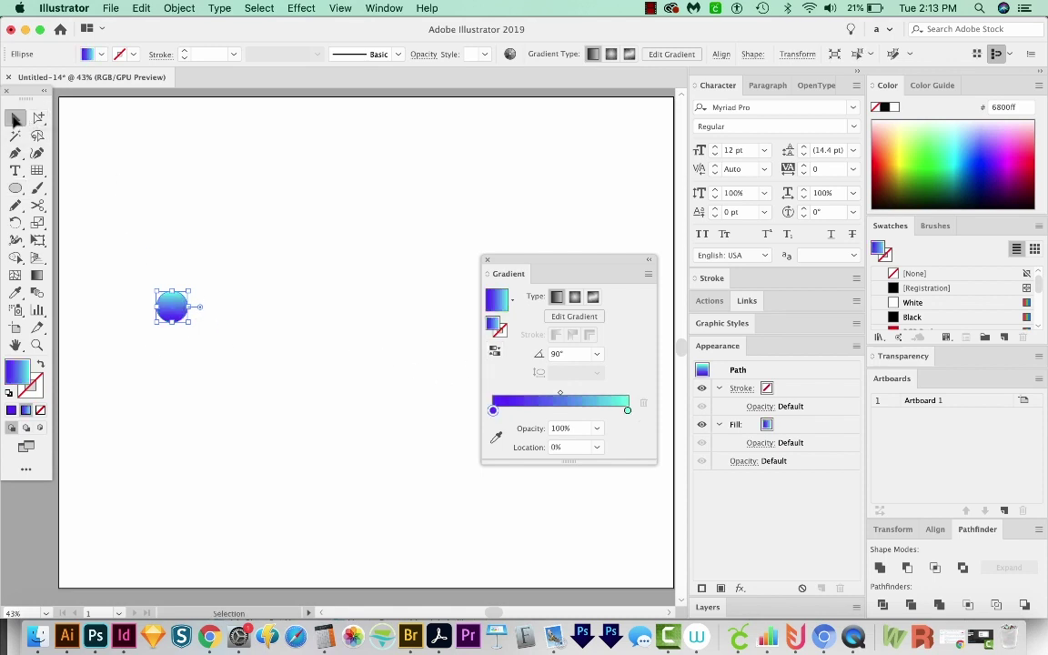
pyautogui.click(157, 273)
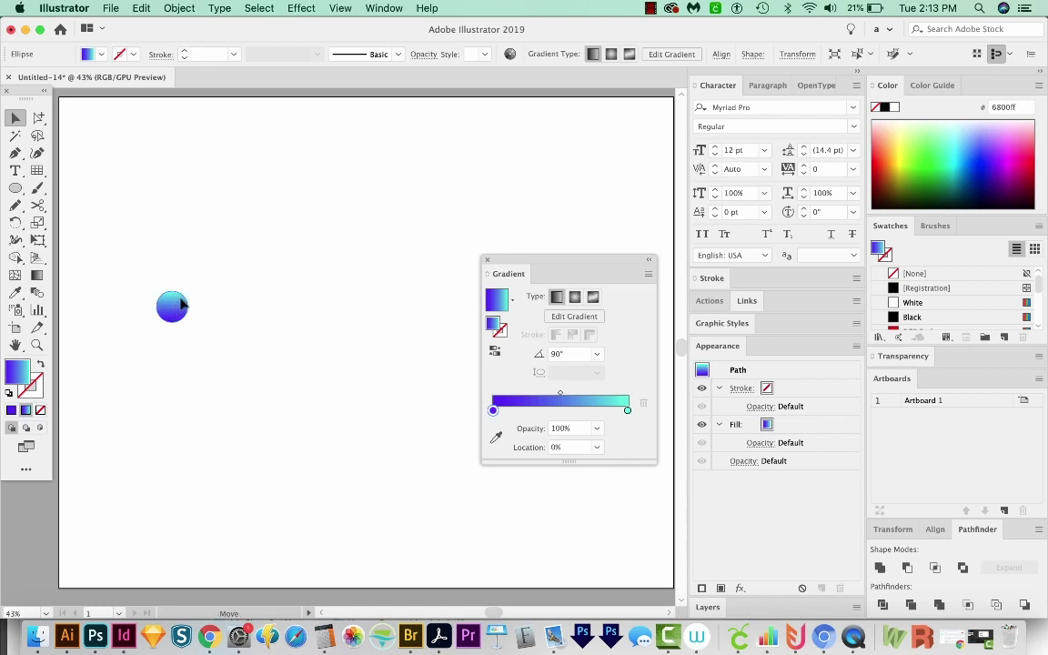
pyautogui.moveTo(404, 310); pyautogui.dragTo(409, 309)
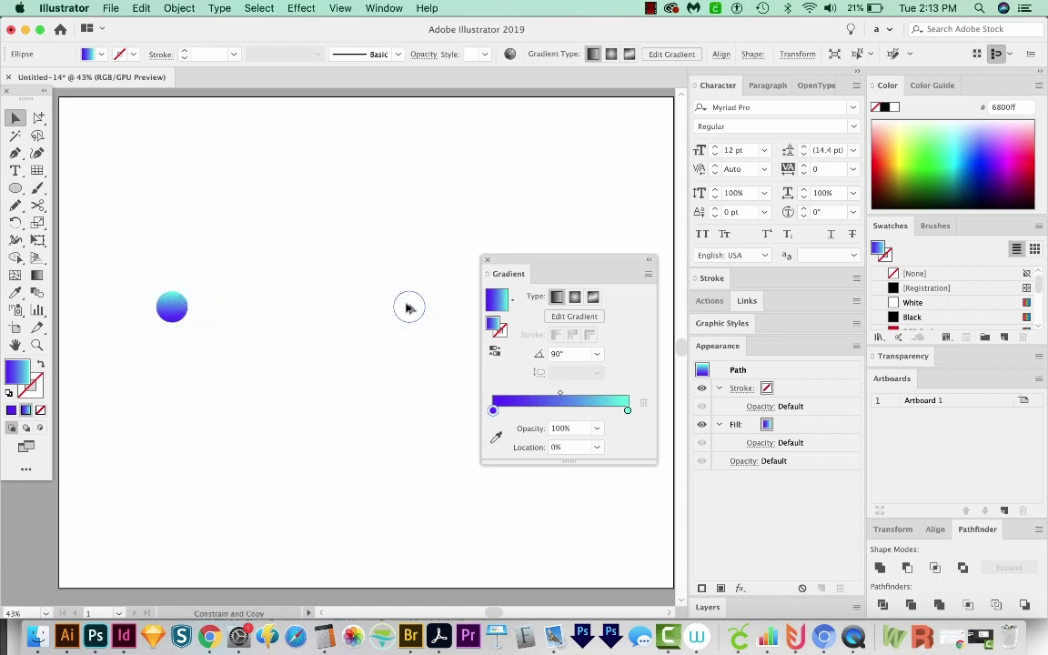
pyautogui.moveTo(406, 308); pyautogui.dragTo(408, 308)
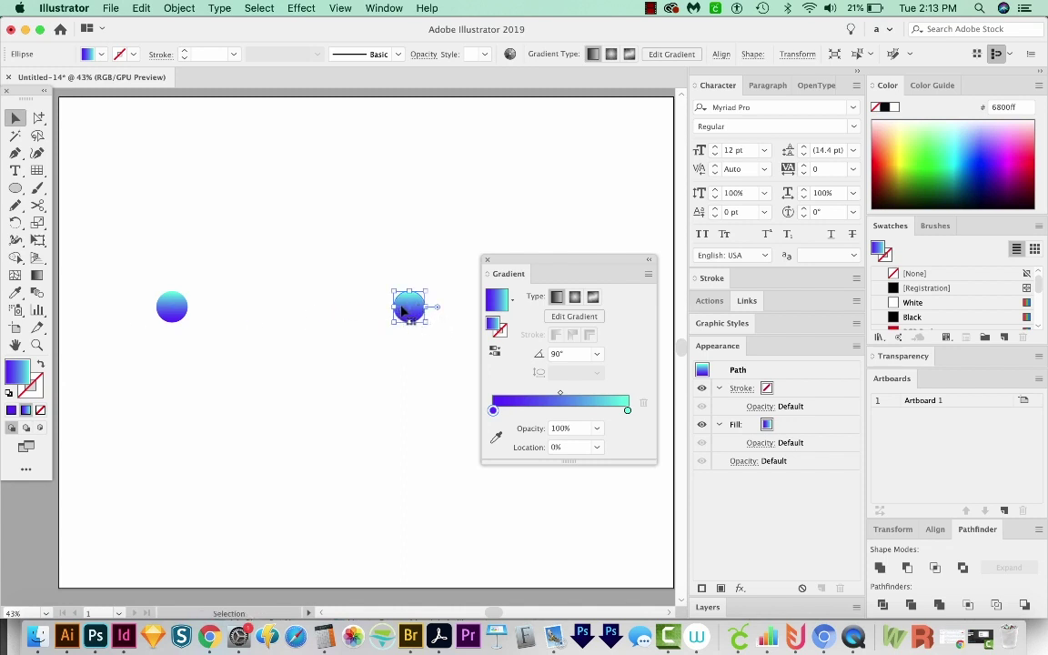
# Blend the two gradient circles using Specified Steps spacing with 1000 steps
pyautogui.moveTo(561, 258); pyautogui.dragTo(591, 285)
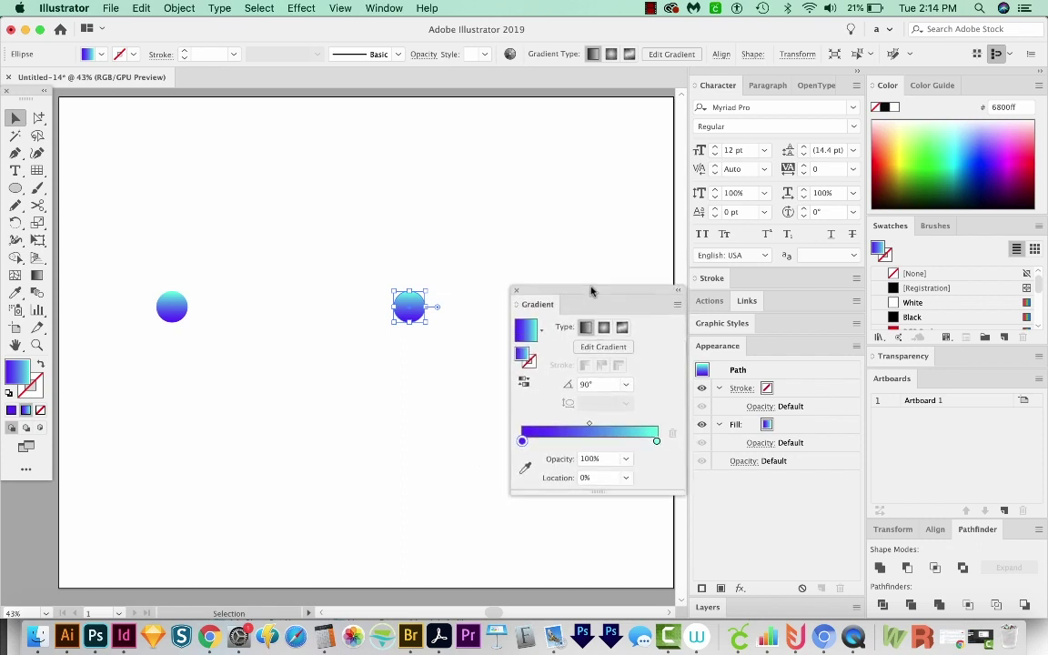
pyautogui.click(36, 295)
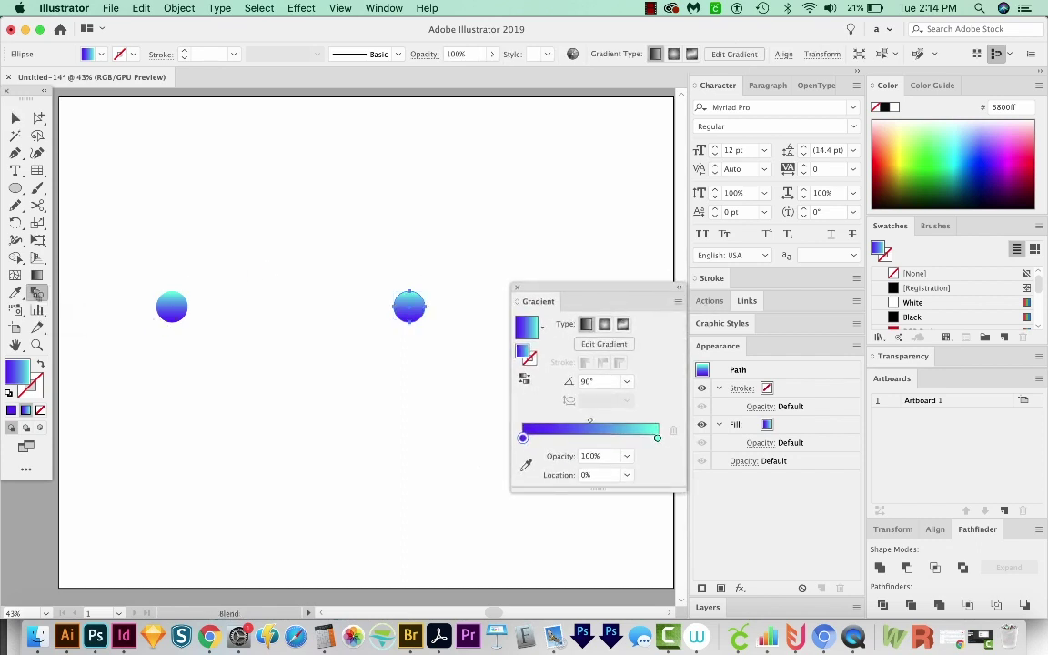
pyautogui.doubleClick(41, 295)
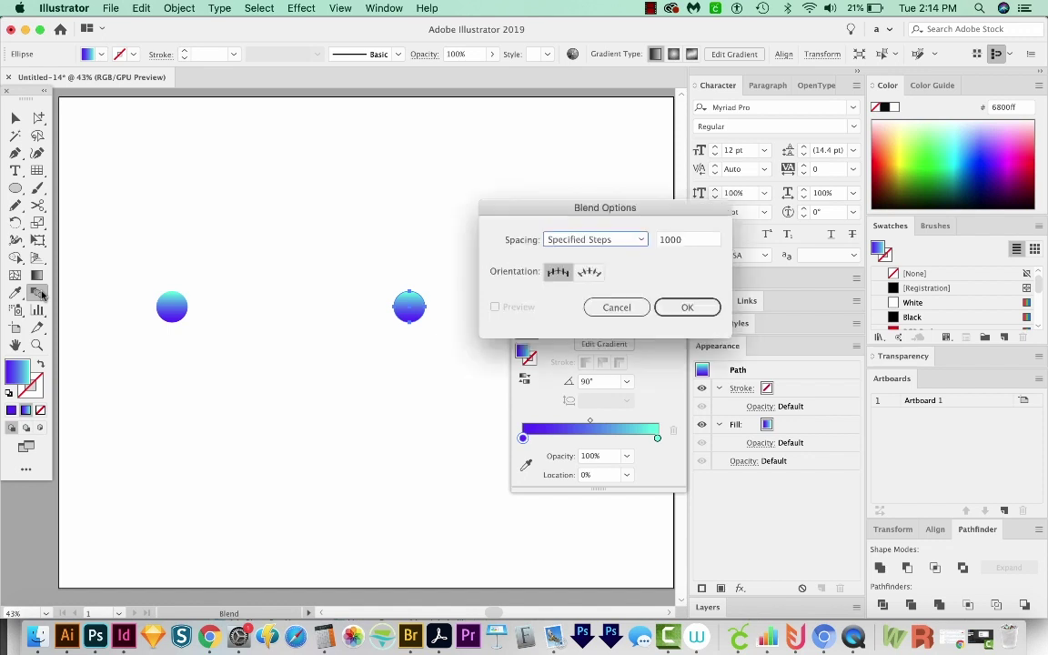
pyautogui.moveTo(535, 203); pyautogui.dragTo(359, 113)
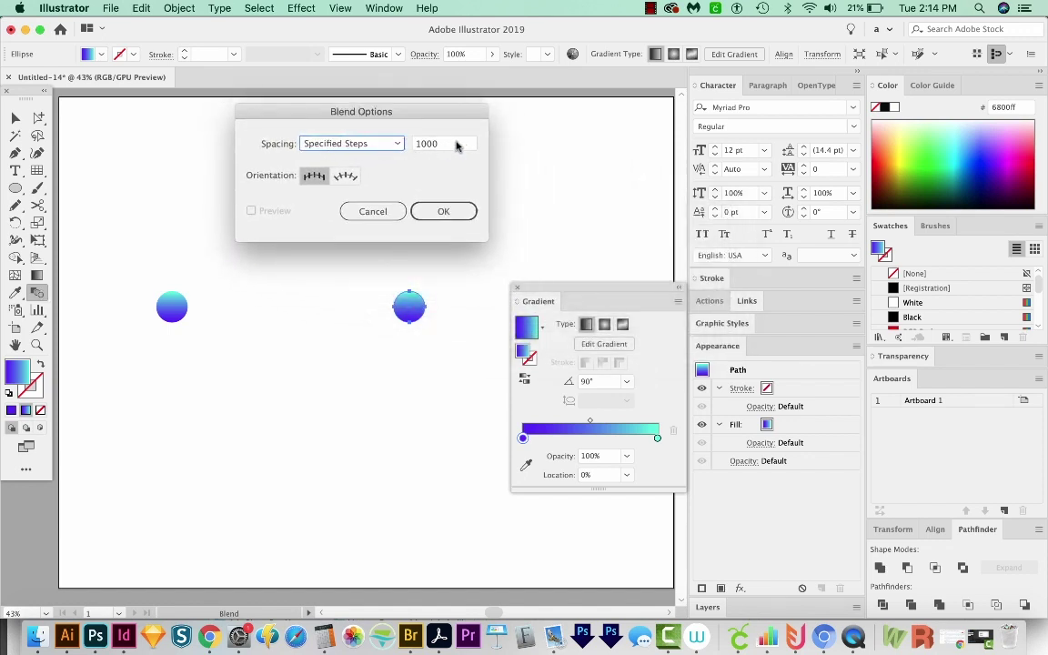
pyautogui.click(455, 144)
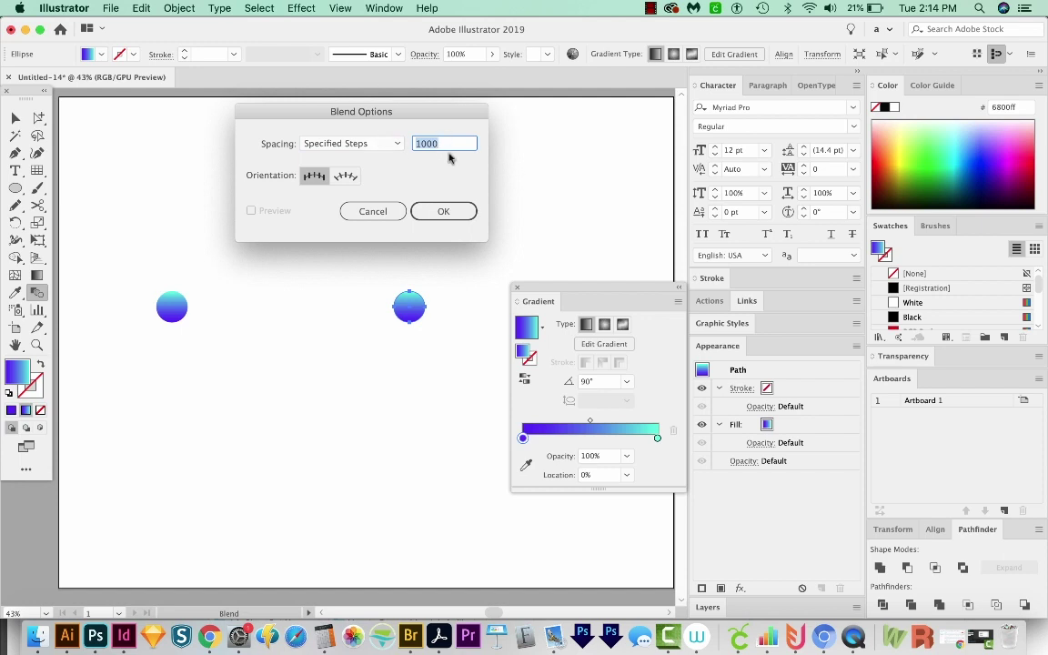
pyautogui.moveTo(458, 117); pyautogui.dragTo(482, 107)
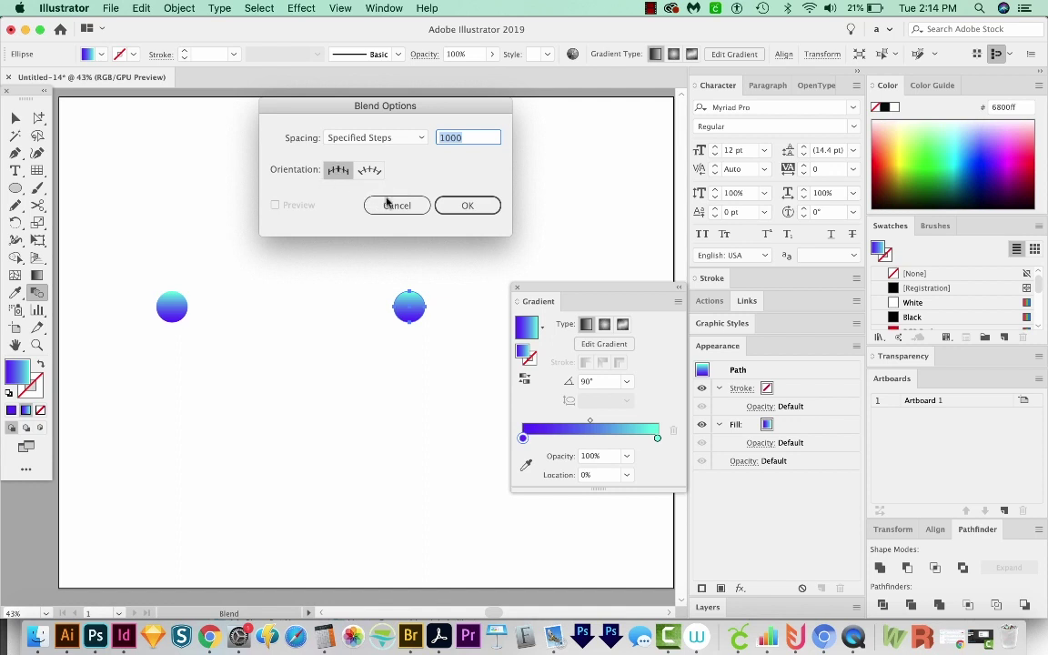
pyautogui.click(490, 210)
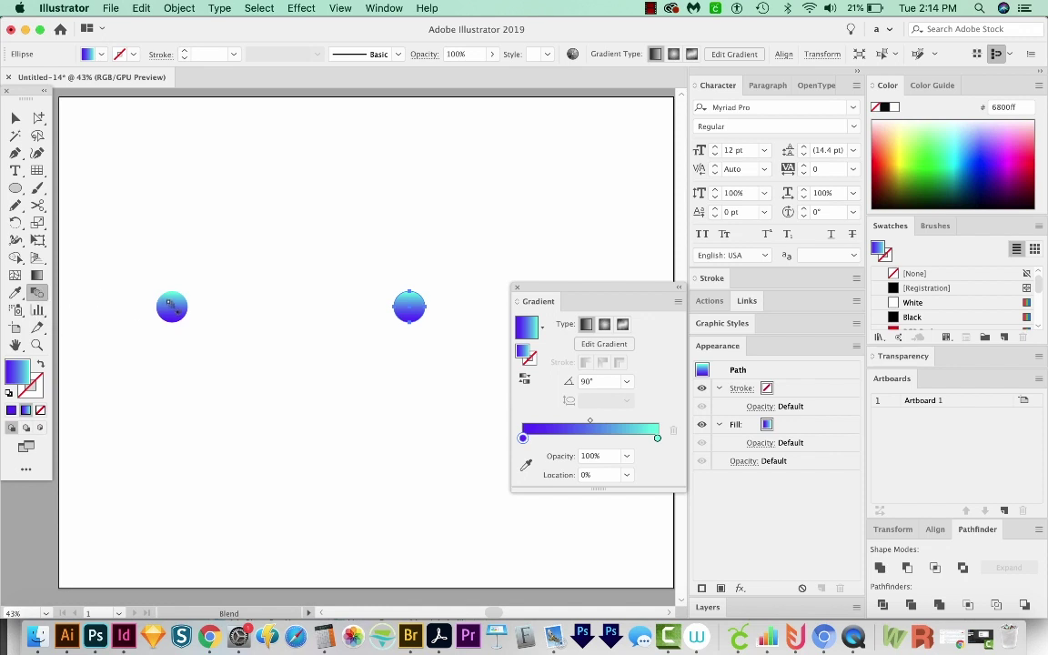
pyautogui.click(408, 306)
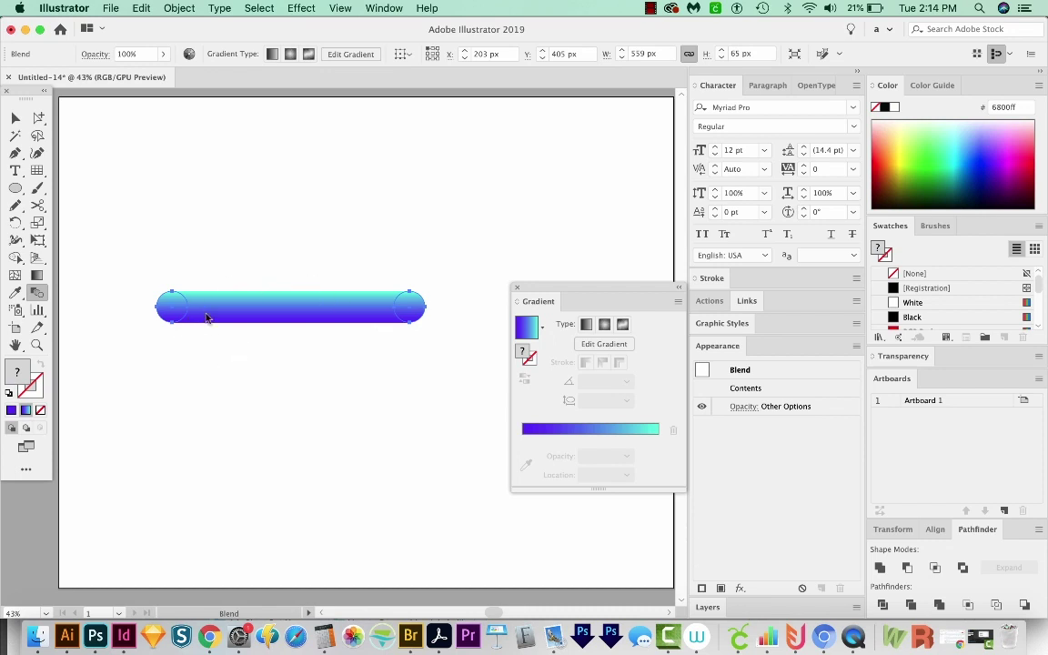
# Examine the upper edge and color transition of the blended bar up close for smoothness
pyautogui.press('z')
pyautogui.click(287, 295)
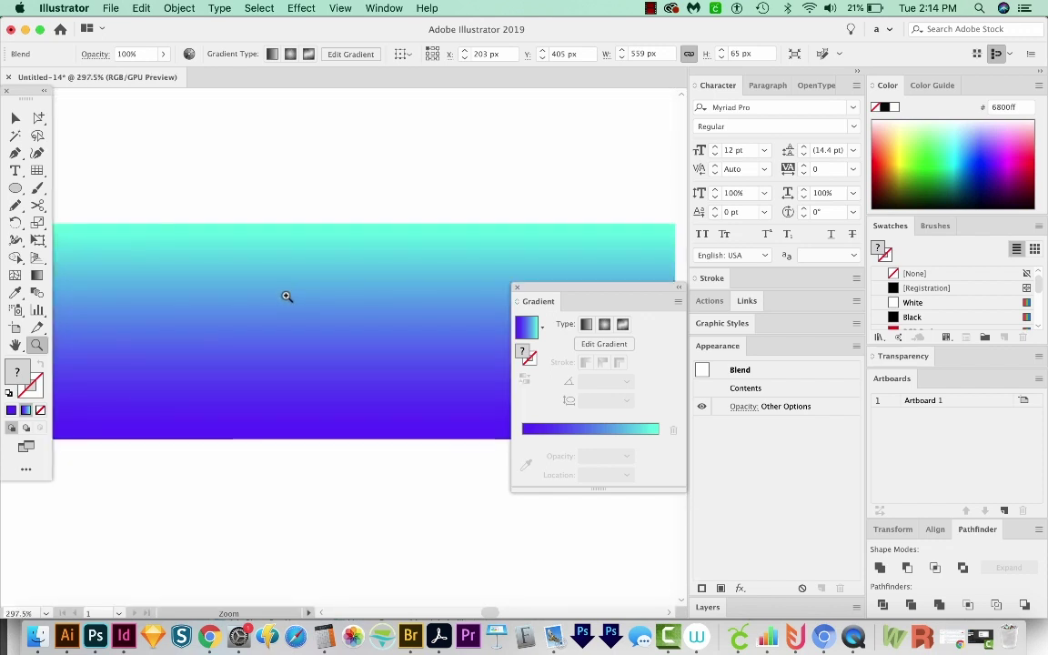
pyautogui.moveTo(229, 274); pyautogui.dragTo(320, 224)
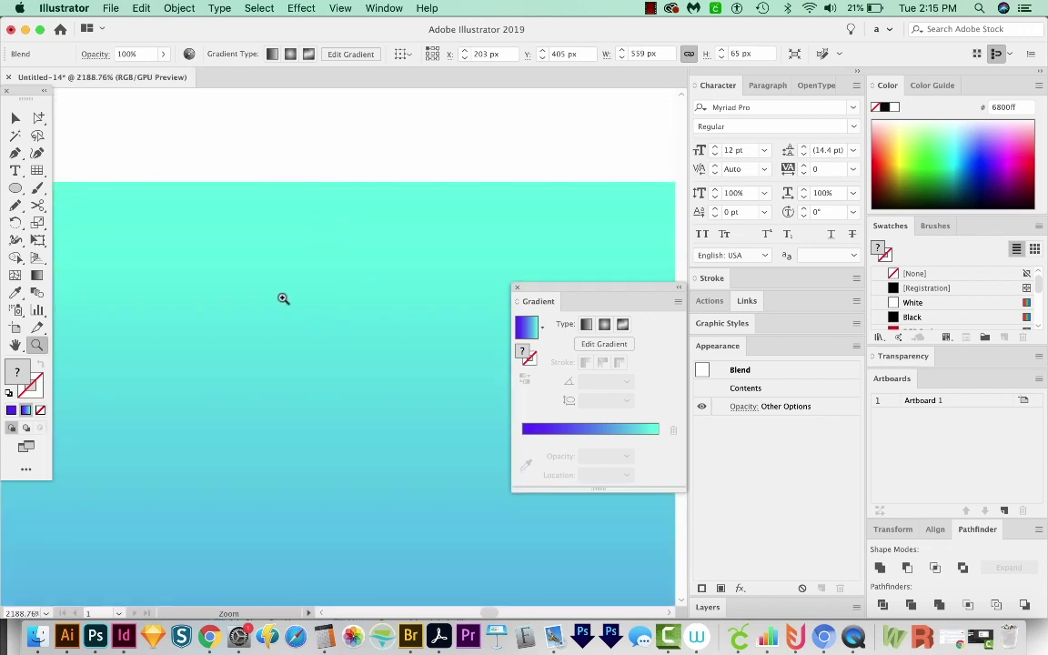
pyautogui.press('super')
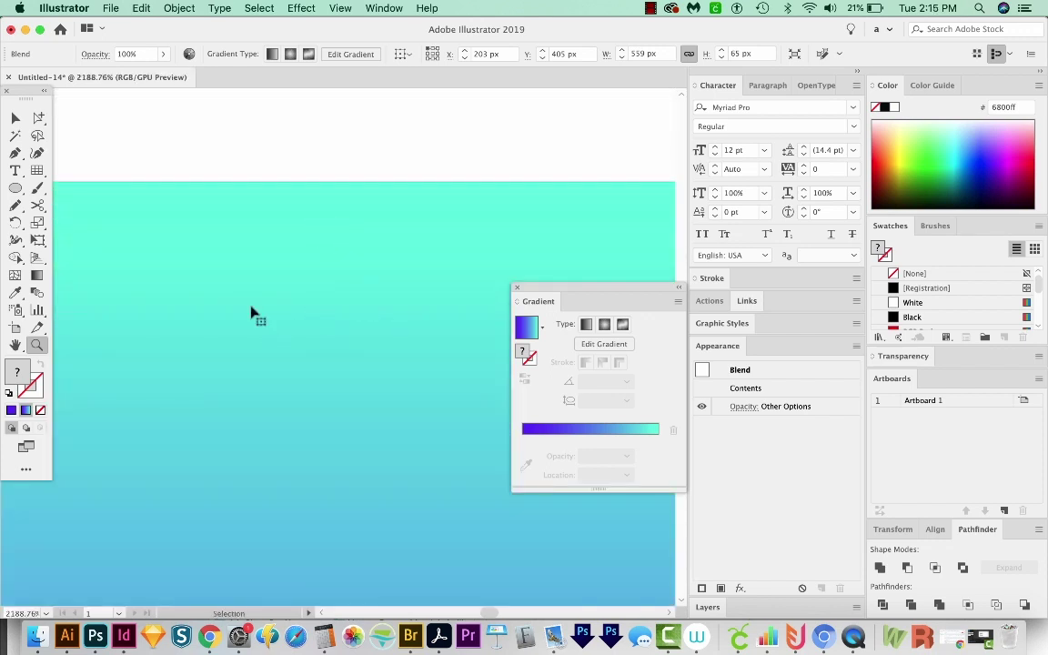
pyautogui.press('super+minus')
pyautogui.press('super+minus')
pyautogui.press('super+minus')
pyautogui.press('super+minus')
pyautogui.press('super+minus')
pyautogui.press('super+minus')
pyautogui.press('super+minus')
pyautogui.press('super+minus')
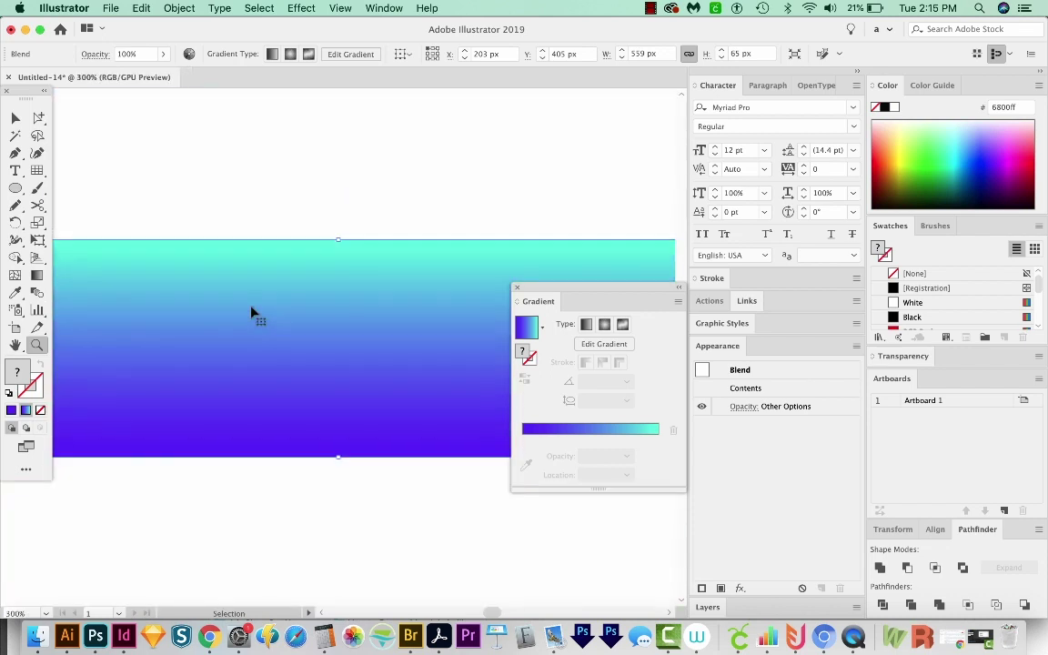
pyautogui.press('super+minus')
pyautogui.press('super+minus')
pyautogui.press('super+minus')
pyautogui.press('super+minus')
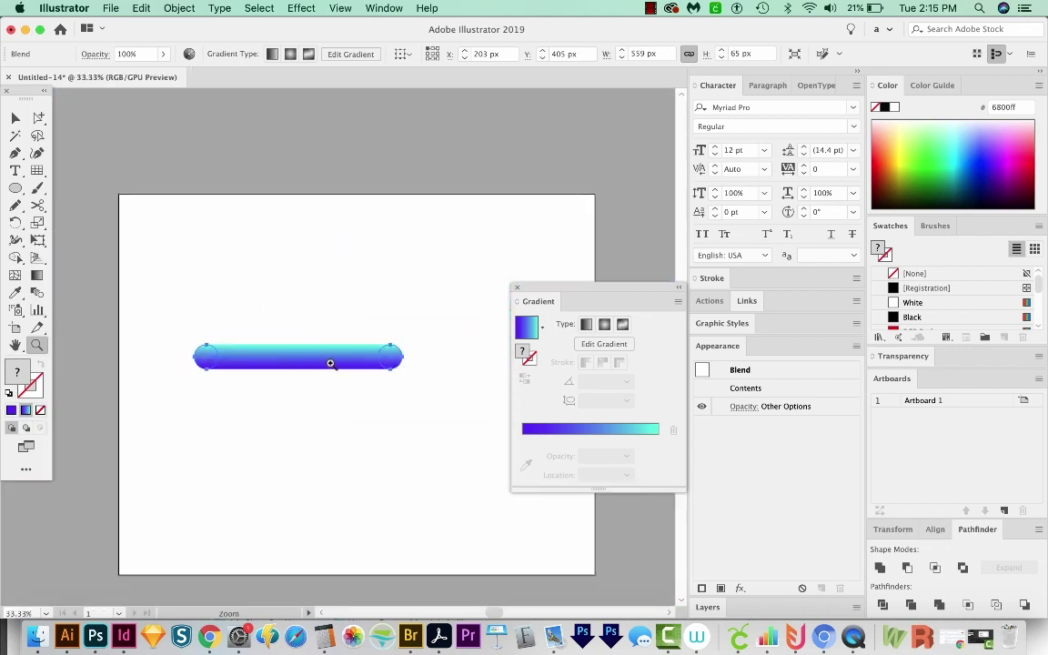
# Handwrite the word "hello" as one continuous path above the blended bar, using the Pencil tool with fidelity at Smooth
pyautogui.press('n')
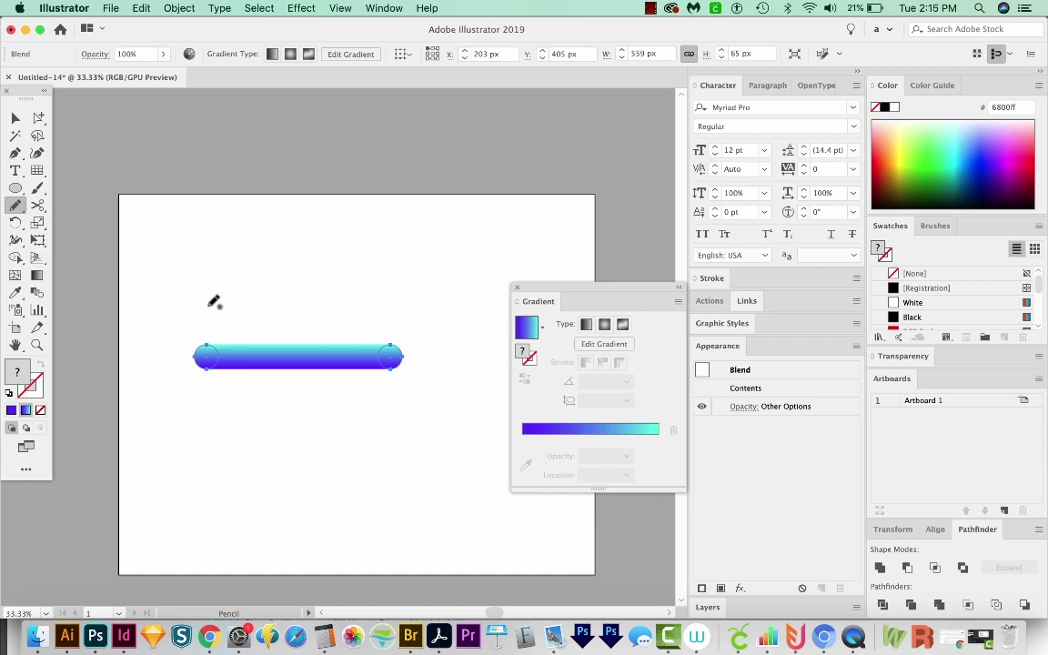
pyautogui.press('Return')
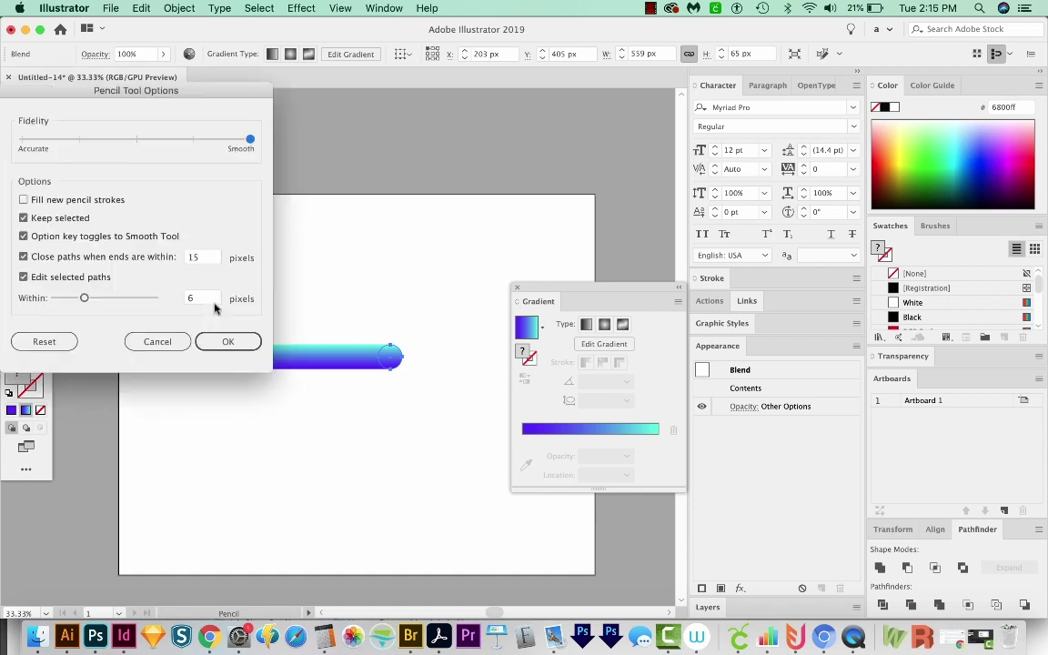
pyautogui.moveTo(200, 84)
pyautogui.mouseDown()
pyautogui.moveTo(316, 111)
pyautogui.moveTo(411, 109)
pyautogui.mouseUp()
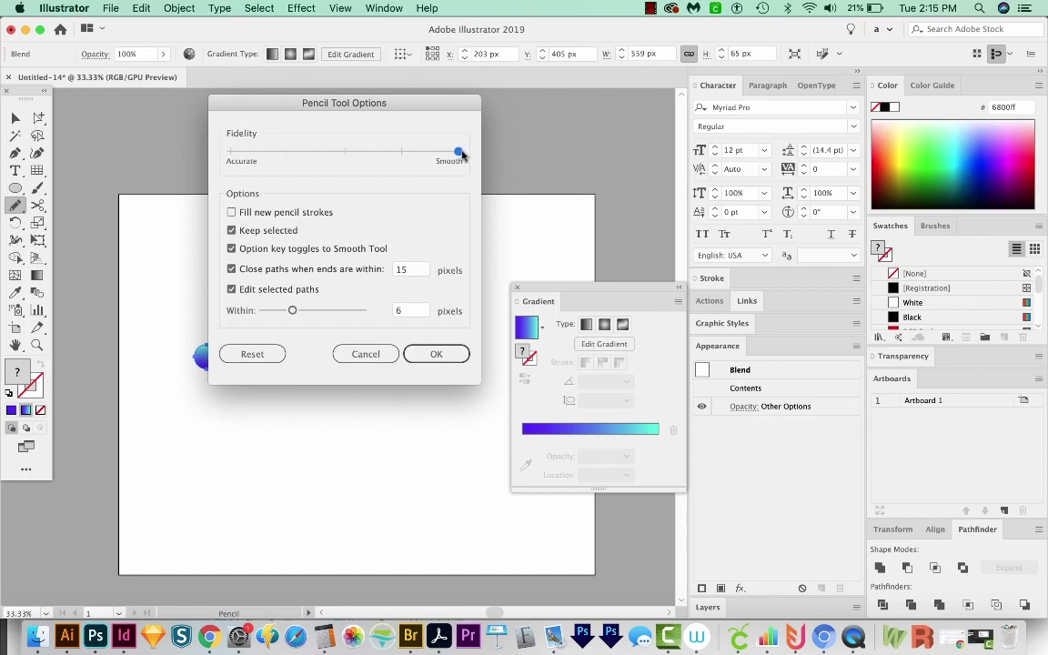
pyautogui.click(433, 354)
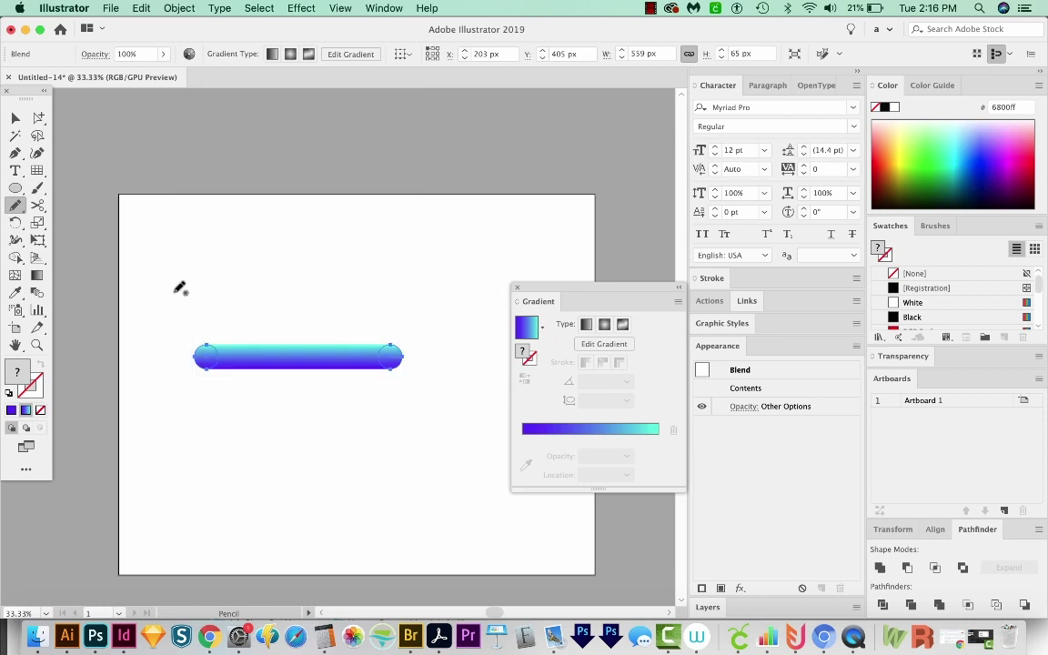
pyautogui.moveTo(174, 291)
pyautogui.mouseDown()
pyautogui.moveTo(201, 288)
pyautogui.moveTo(218, 260)
pyautogui.moveTo(225, 221)
pyautogui.moveTo(214, 219)
pyautogui.moveTo(263, 306)
pyautogui.moveTo(308, 293)
pyautogui.moveTo(312, 218)
pyautogui.moveTo(304, 266)
pyautogui.moveTo(318, 317)
pyautogui.moveTo(378, 269)
pyautogui.moveTo(380, 210)
pyautogui.moveTo(352, 221)
pyautogui.moveTo(343, 289)
pyautogui.moveTo(359, 317)
pyautogui.moveTo(394, 268)
pyautogui.moveTo(381, 283)
pyautogui.moveTo(393, 302)
pyautogui.moveTo(421, 281)
pyautogui.moveTo(419, 258)
pyautogui.moveTo(406, 254)
pyautogui.moveTo(402, 269)
pyautogui.moveTo(450, 251)
pyautogui.mouseUp()
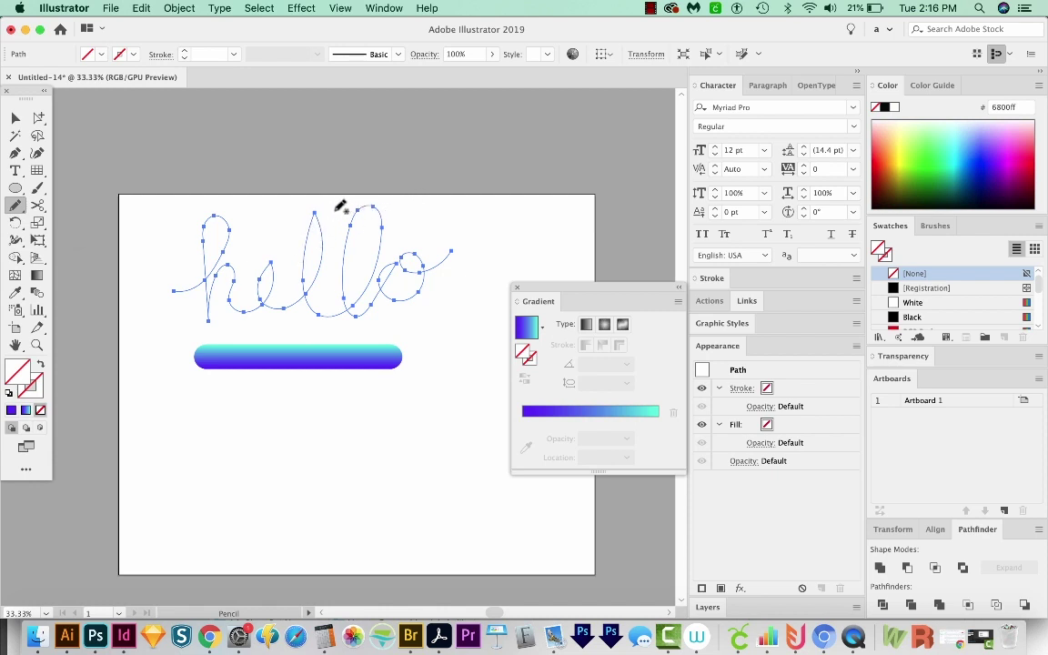
# Round the pointed top of the first "l" in the "hello" path and raise its upper anchor points to restore the letter's height
pyautogui.press('super')
pyautogui.press('a')
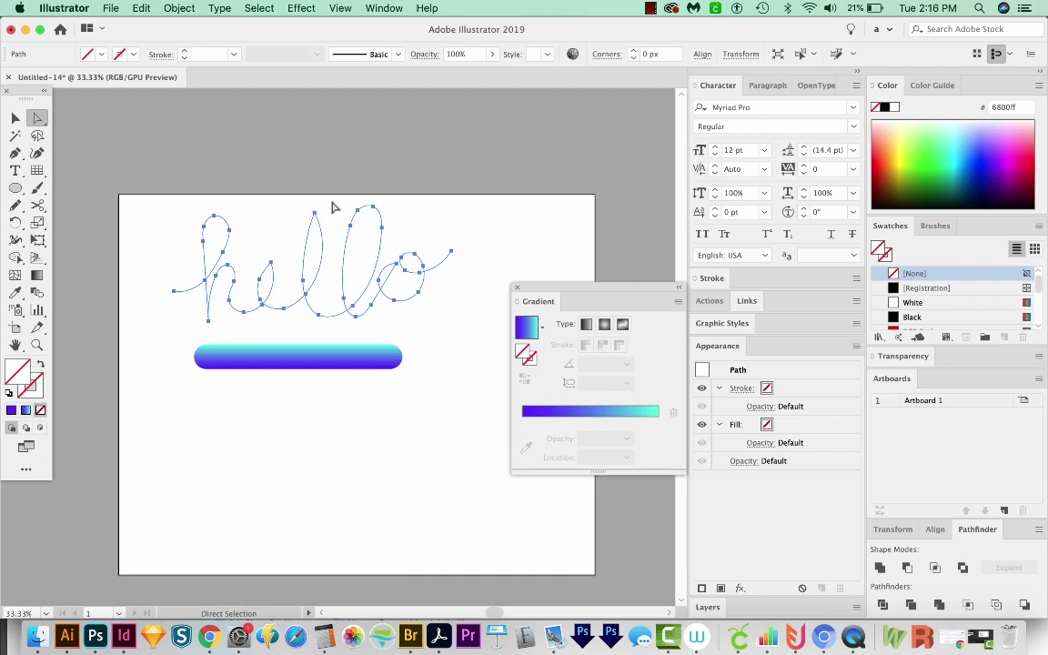
pyautogui.moveTo(331, 202); pyautogui.dragTo(307, 222)
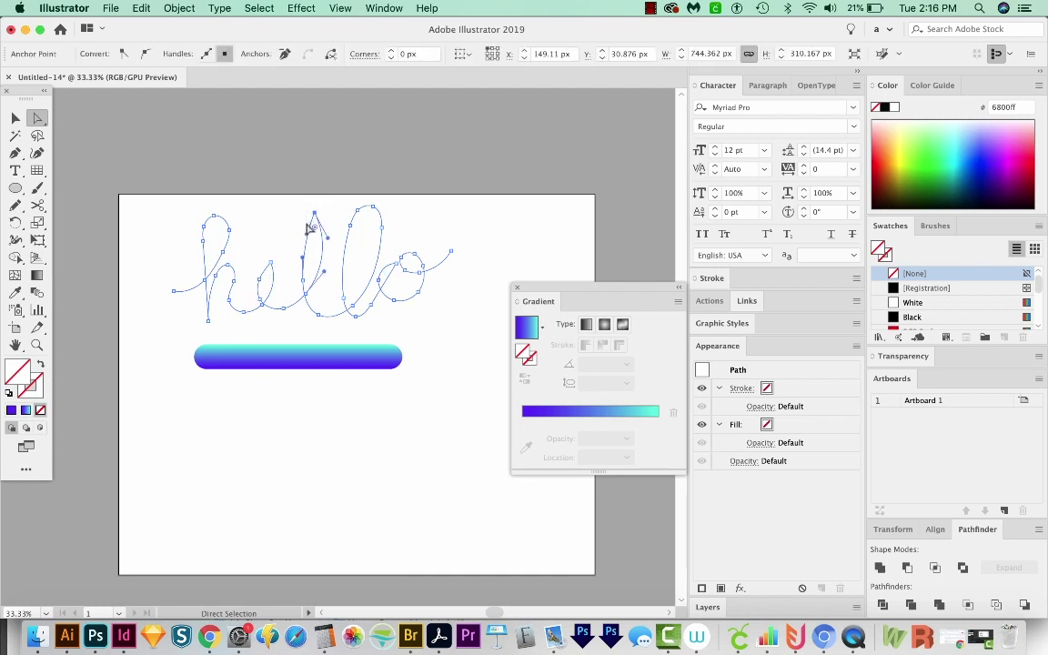
pyautogui.click(313, 217)
pyautogui.moveTo(315, 232); pyautogui.dragTo(316, 234)
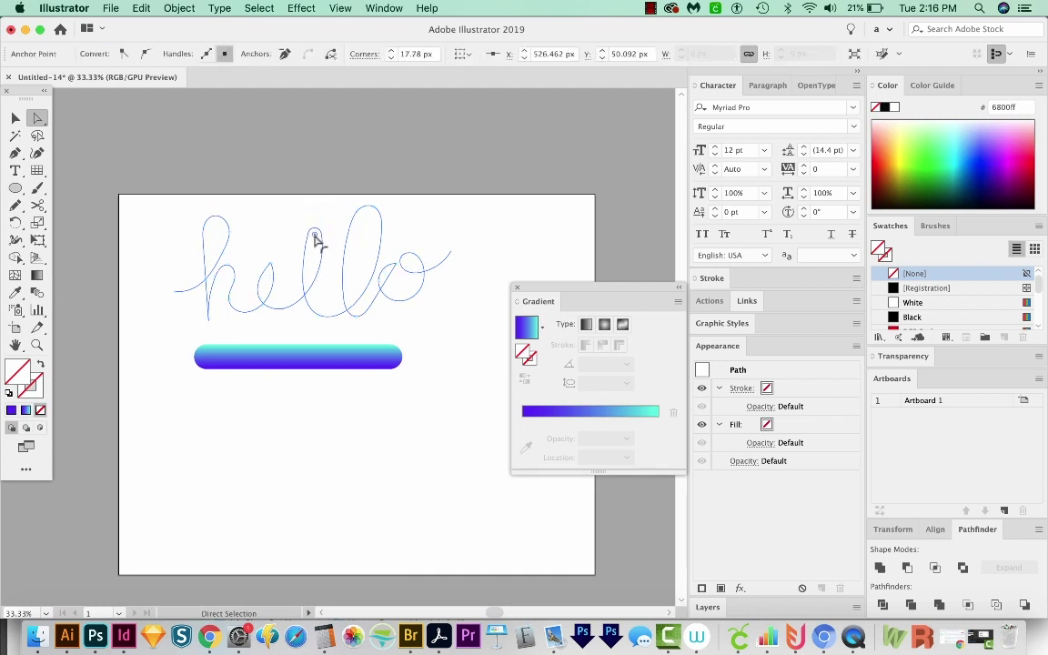
pyautogui.moveTo(317, 254); pyautogui.dragTo(318, 253)
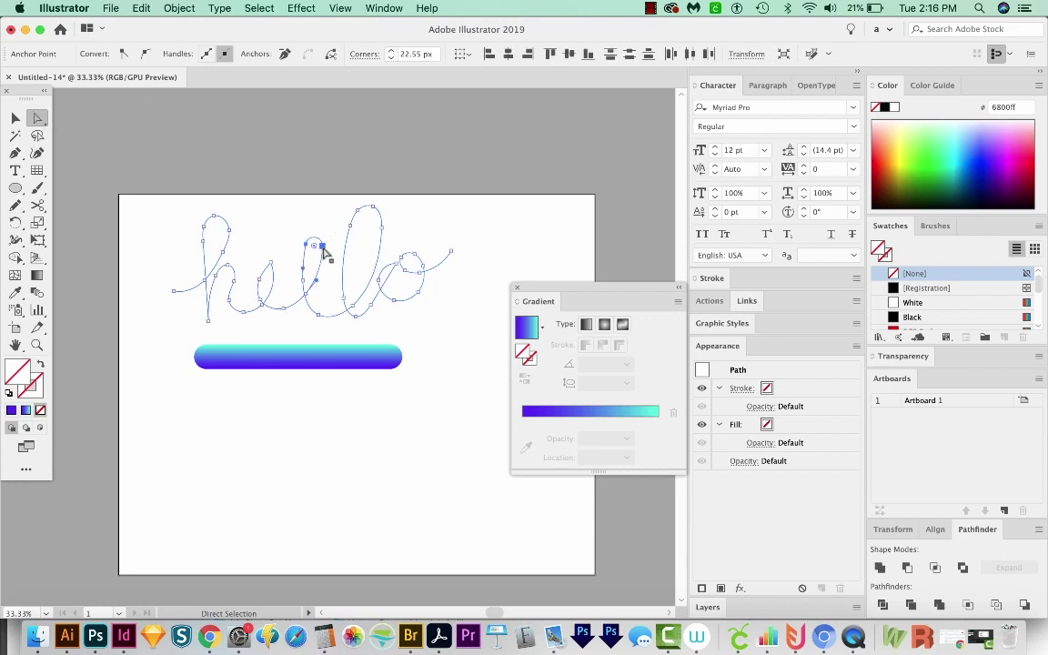
pyautogui.moveTo(322, 245); pyautogui.dragTo(324, 222)
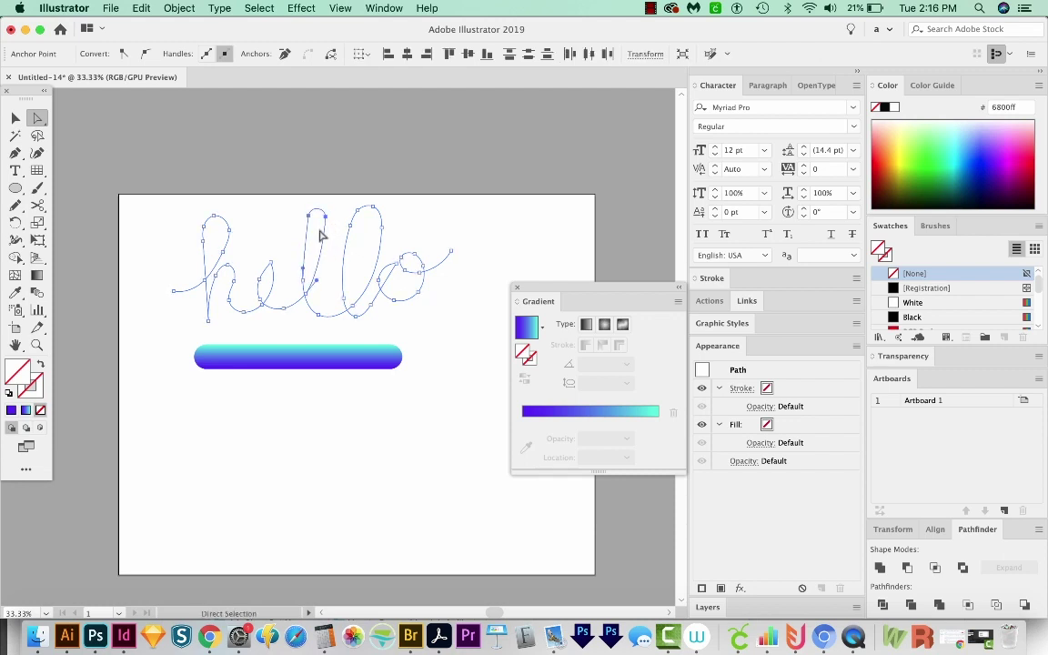
# Smooth the curves of both "l" loops and the "e" in the handwritten path
pyautogui.press('n')
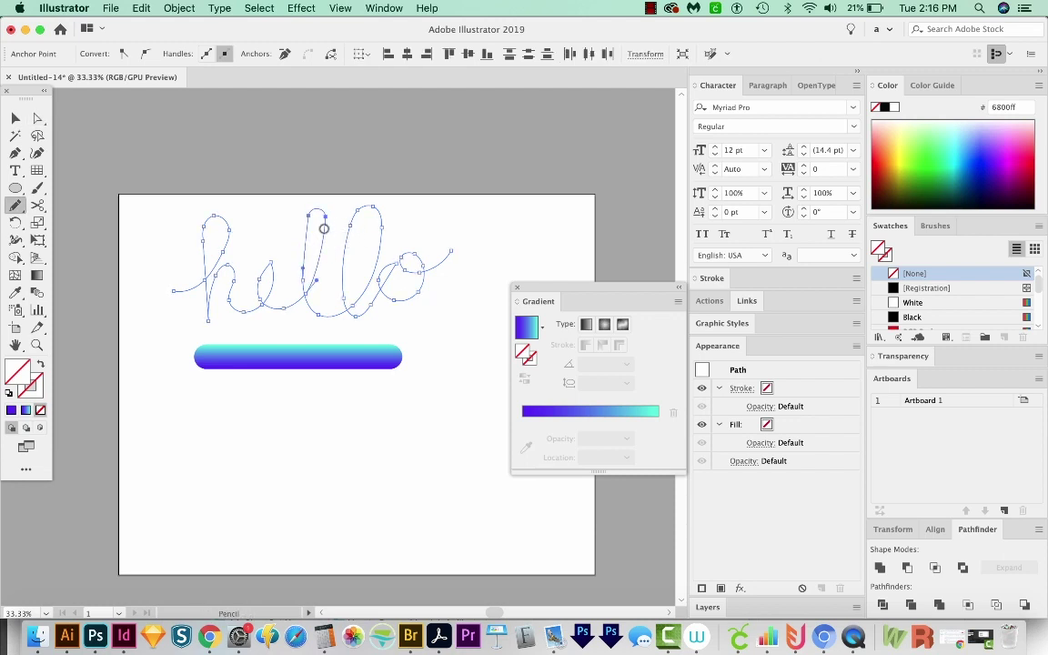
pyautogui.moveTo(325, 210)
pyautogui.mouseDown()
pyautogui.moveTo(306, 229)
pyautogui.moveTo(314, 234)
pyautogui.mouseUp()
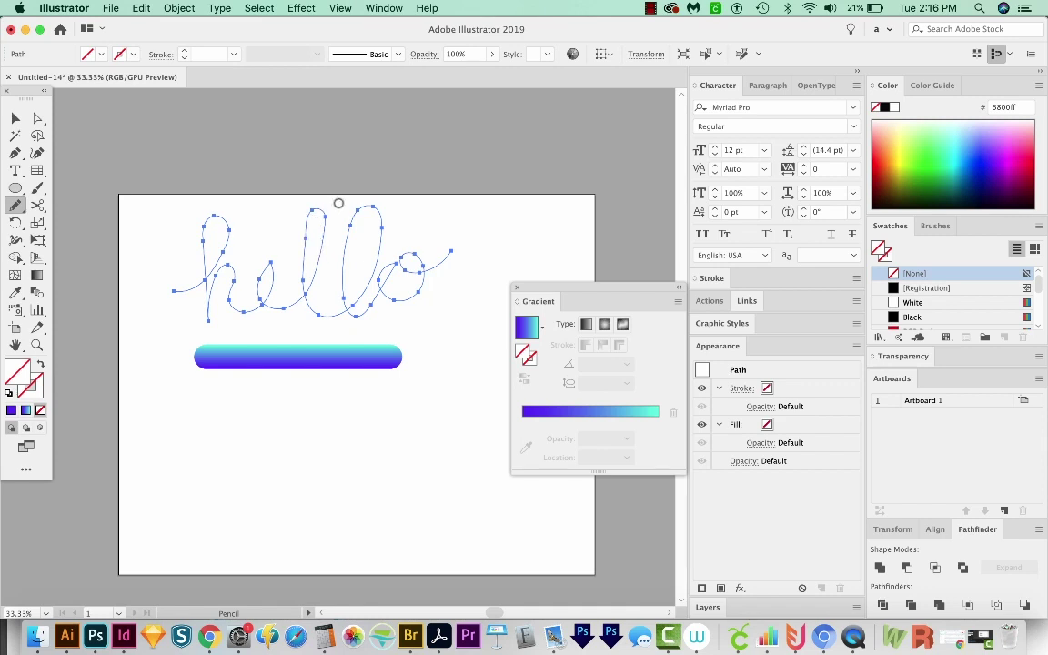
pyautogui.moveTo(351, 271)
pyautogui.mouseDown()
pyautogui.moveTo(352, 231)
pyautogui.moveTo(347, 261)
pyautogui.mouseUp()
pyautogui.moveTo(364, 206); pyautogui.dragTo(380, 271)
pyautogui.moveTo(379, 229)
pyautogui.mouseDown()
pyautogui.moveTo(371, 271)
pyautogui.moveTo(372, 254)
pyautogui.mouseUp()
pyautogui.moveTo(283, 254)
pyautogui.mouseDown()
pyautogui.moveTo(260, 282)
pyautogui.moveTo(275, 272)
pyautogui.mouseUp()
# Select the "hello" path together with the blended bar and replace the blend's spine with the lettering path
pyautogui.press('v')
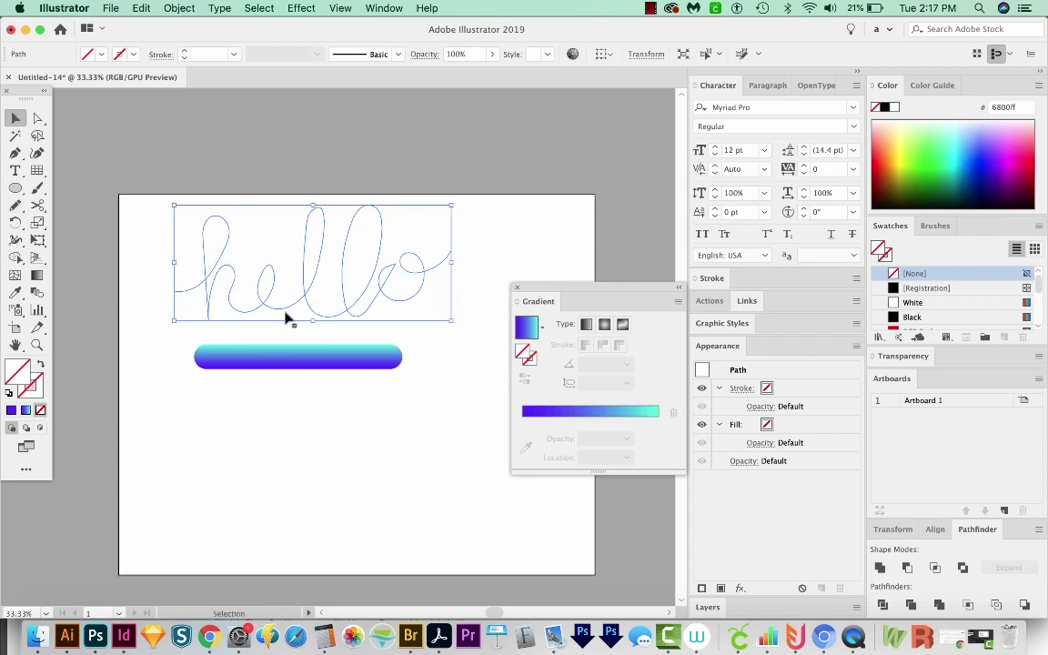
pyautogui.moveTo(562, 291); pyautogui.dragTo(567, 296)
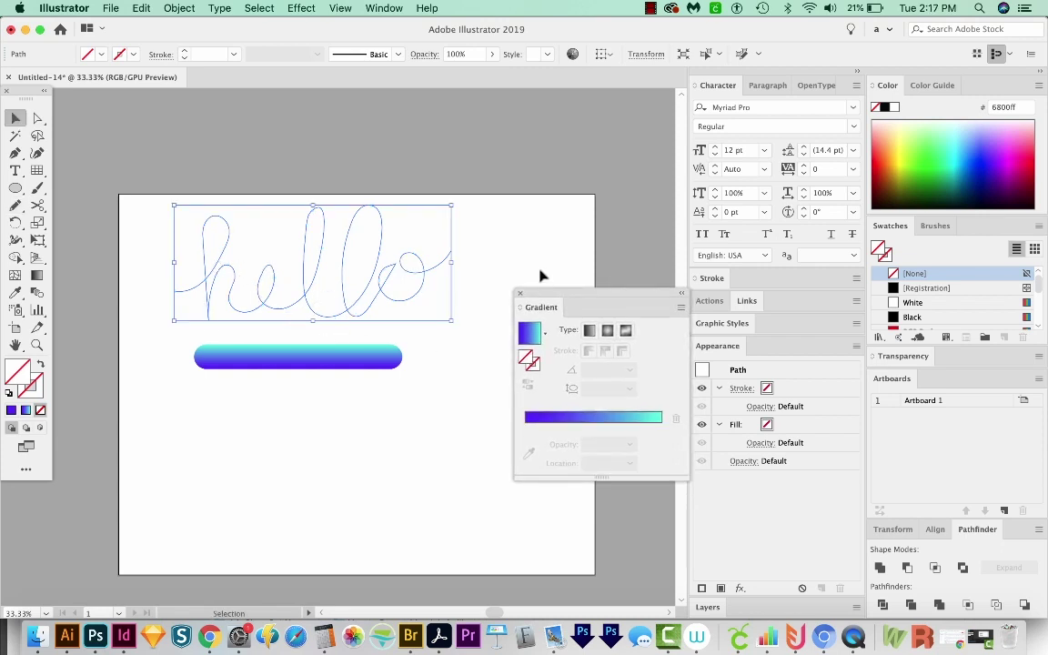
pyautogui.keyDown('shift'); pyautogui.click(293, 365); pyautogui.keyUp('shift')
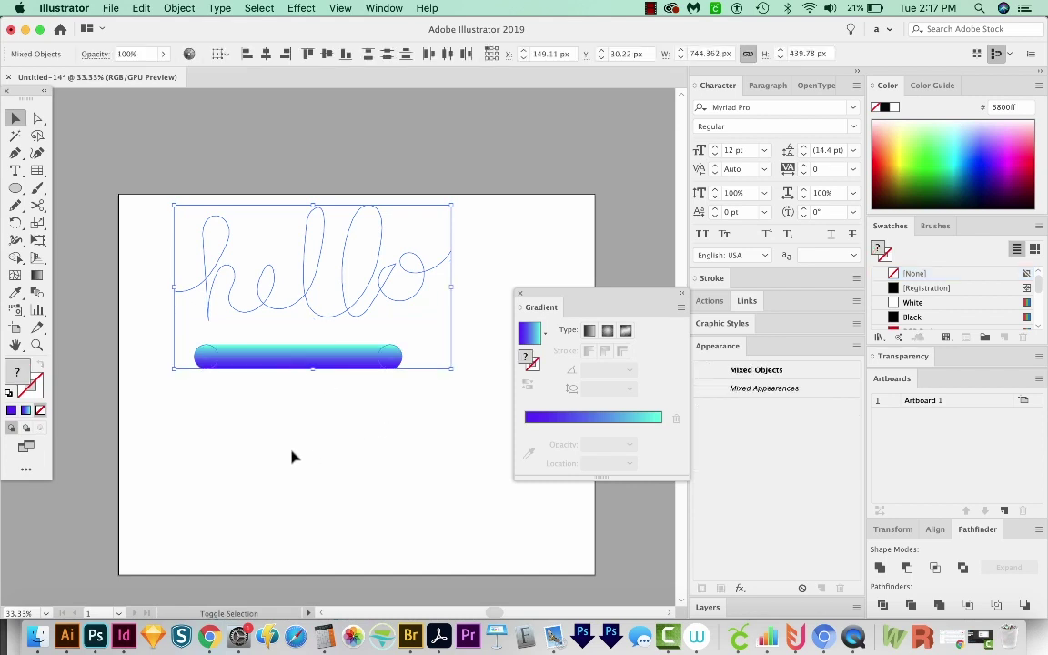
pyautogui.click(178, 8)
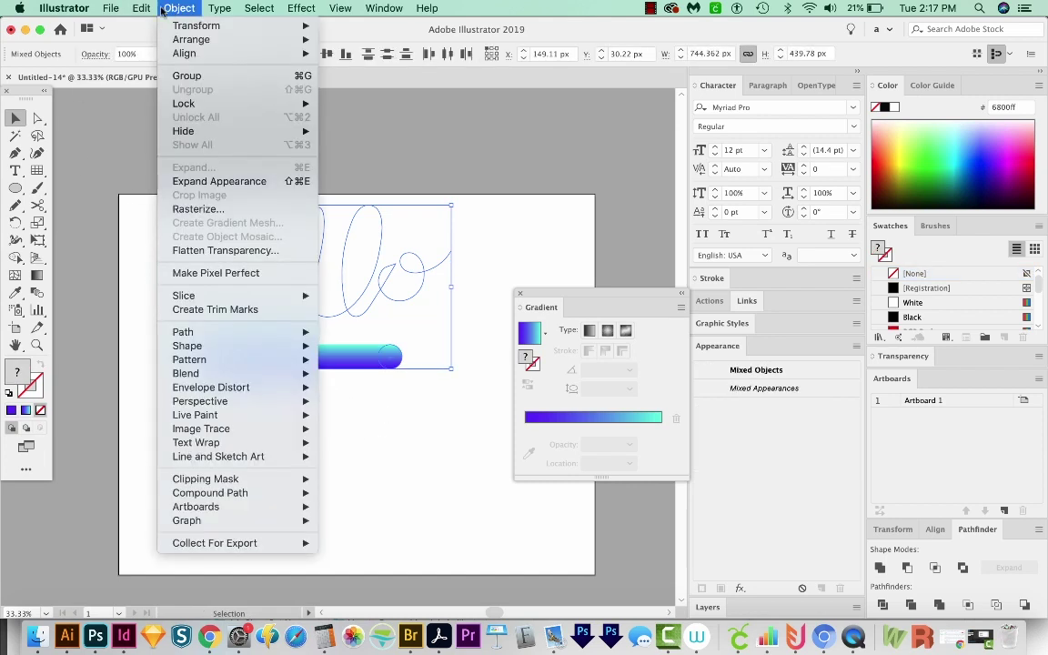
pyautogui.moveTo(222, 376)
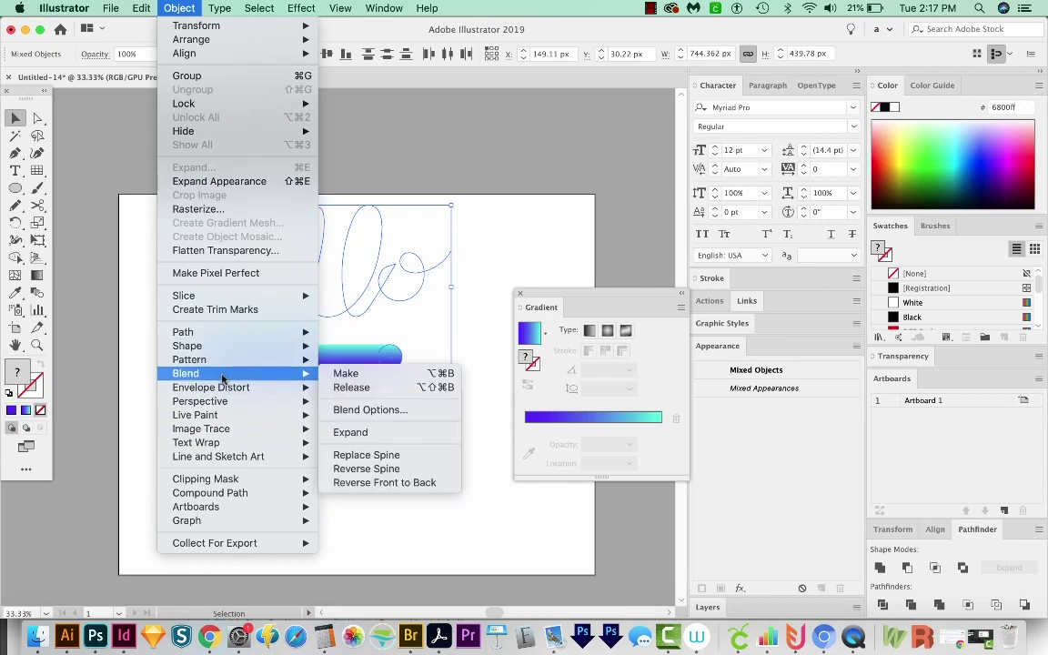
pyautogui.click(376, 460)
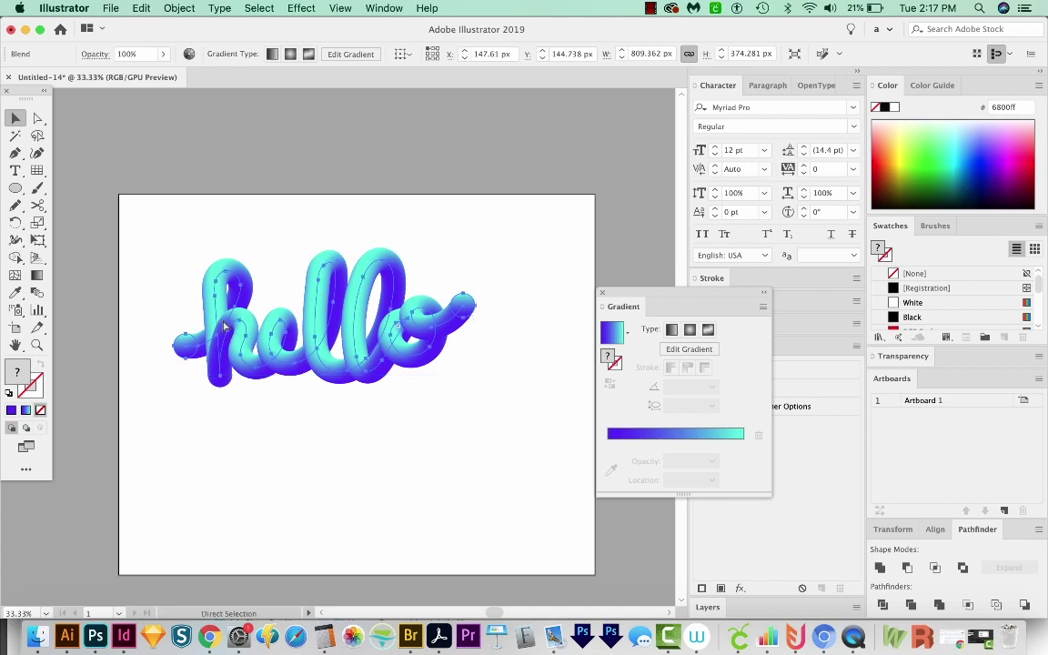
# Switch to the outline view and select only the two end circles of the "hello" blend with Group Selection
pyautogui.press('super+y')
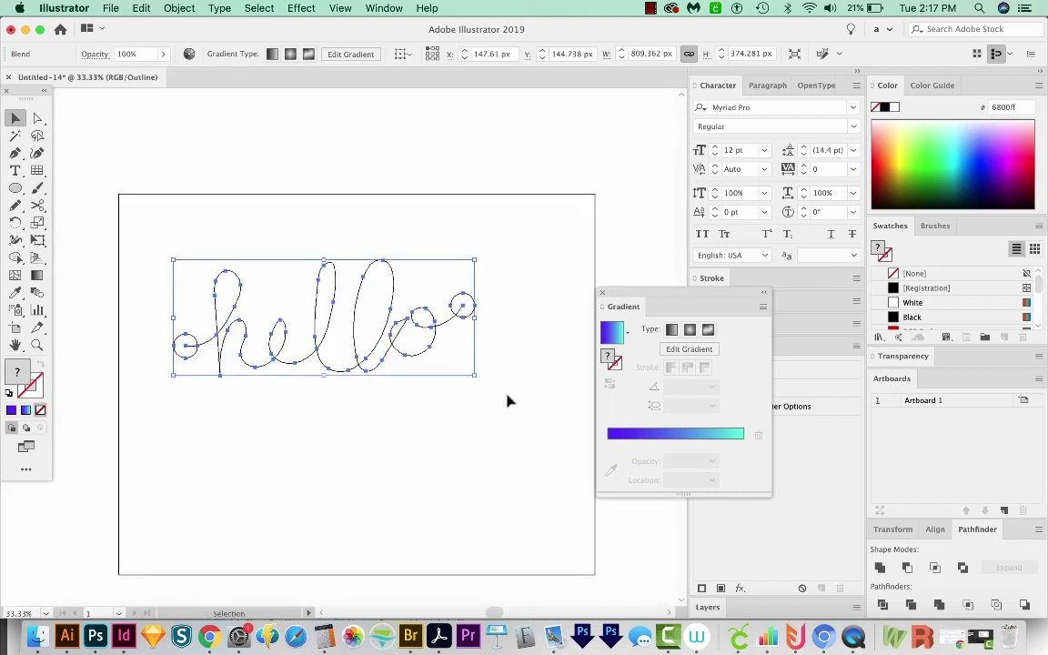
pyautogui.click(500, 336)
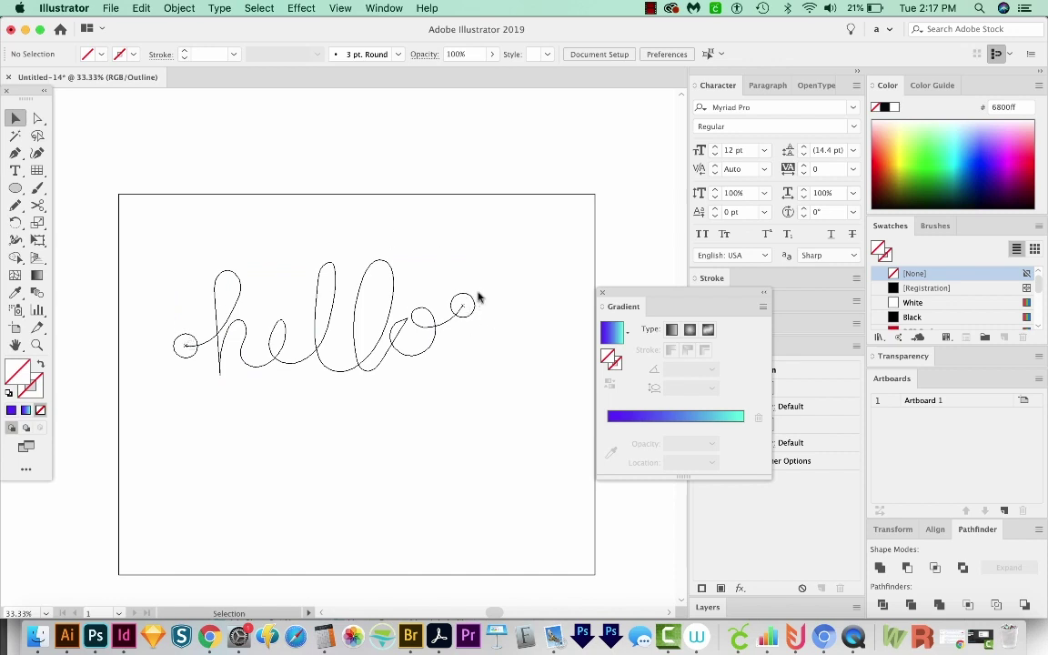
pyautogui.click(38, 119)
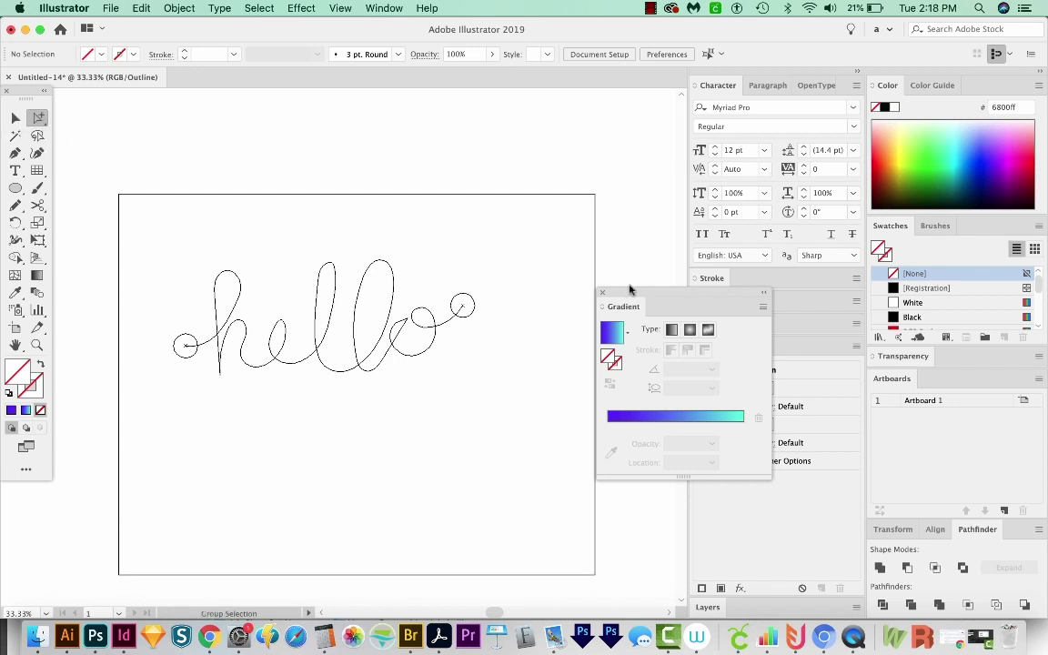
pyautogui.click(469, 304)
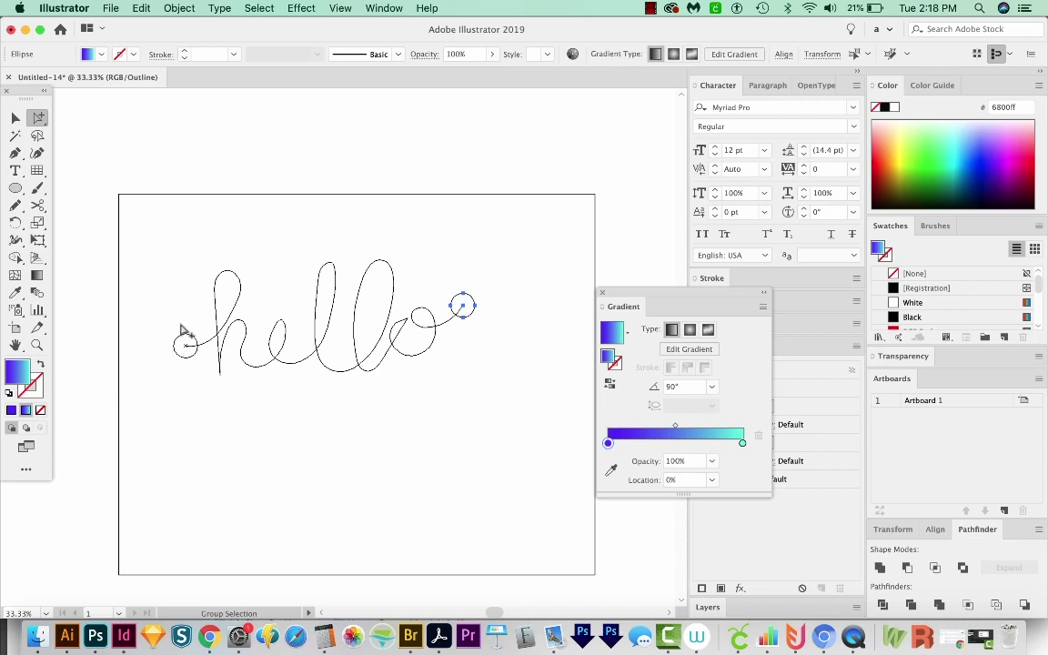
pyautogui.keyDown('shift'); pyautogui.click(187, 345); pyautogui.keyUp('shift')
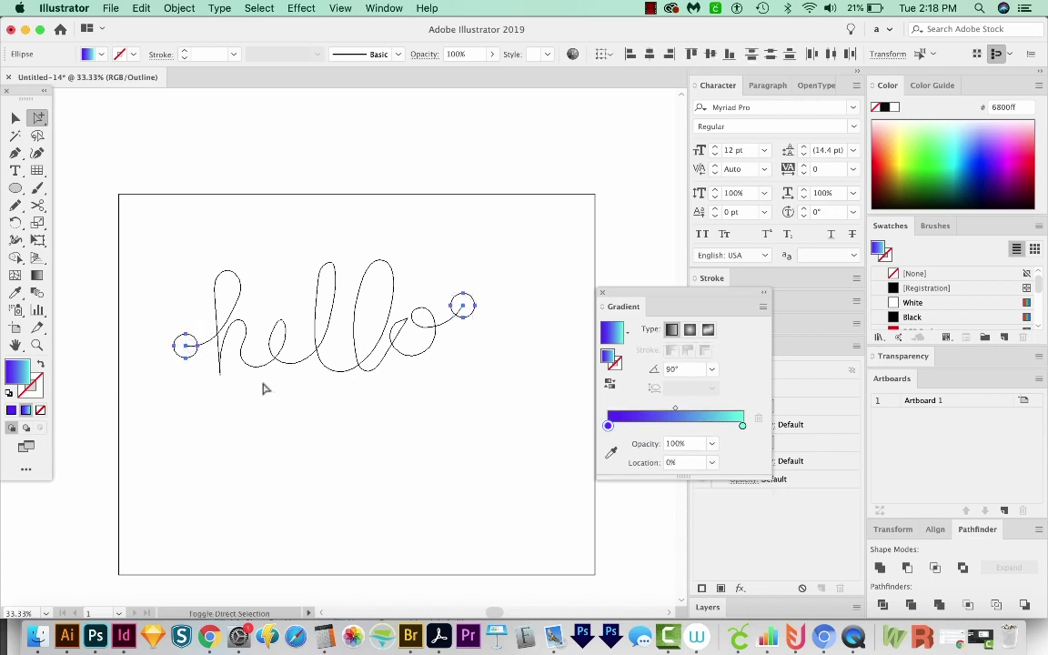
# Scale both end circles individually to 80% horizontally and vertically with Transform Each, and return to the full-color preview
pyautogui.press('super+a')
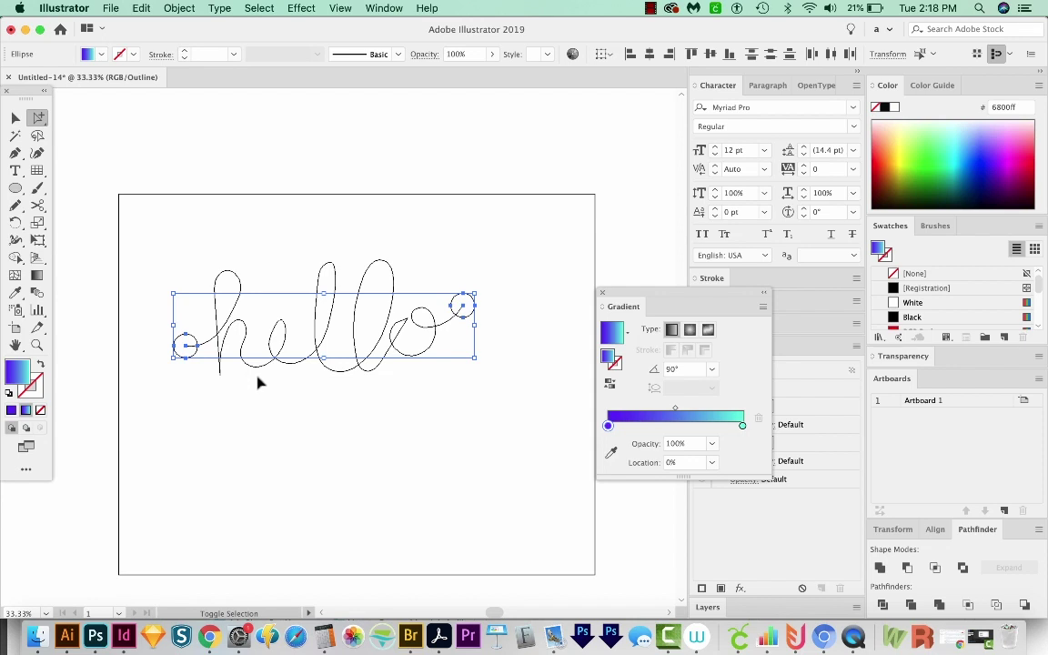
pyautogui.press('super+alt+shift+d')
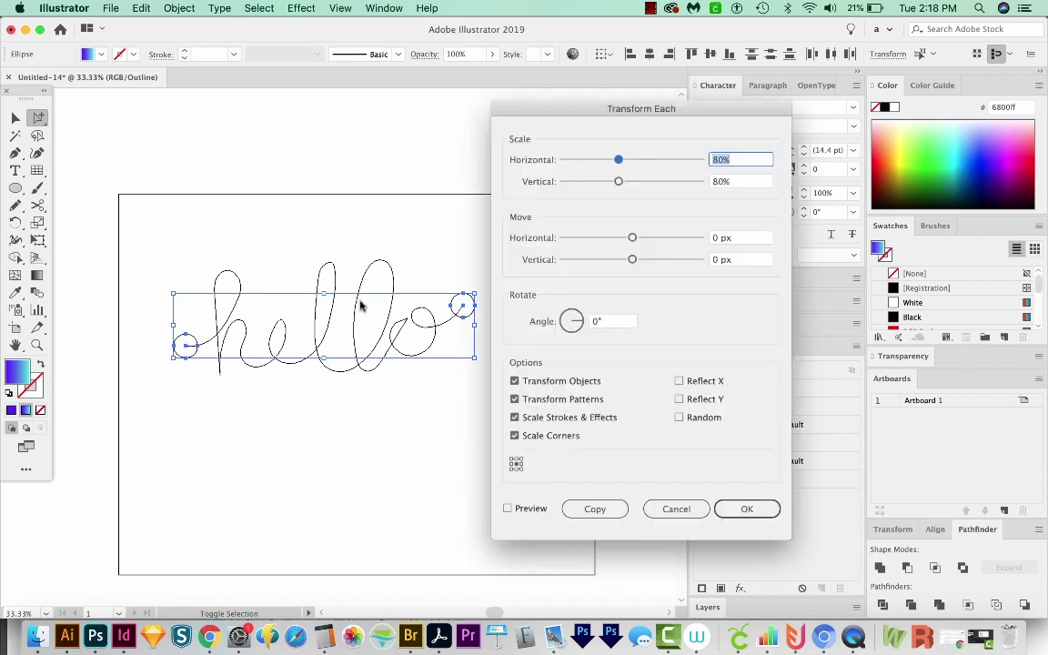
pyautogui.moveTo(671, 111); pyautogui.dragTo(781, 109)
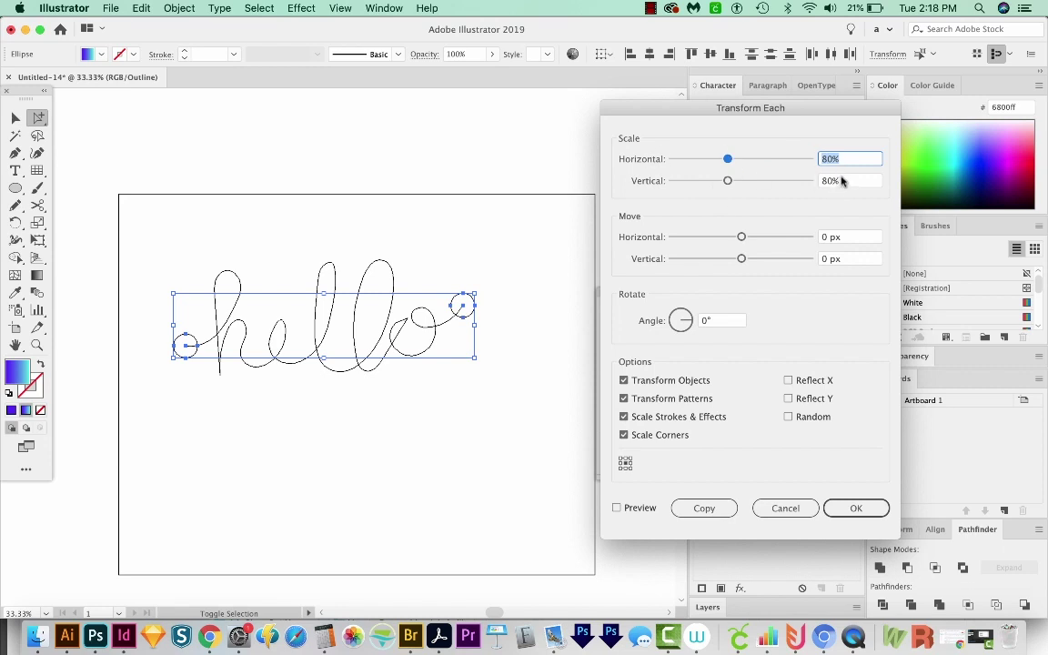
pyautogui.click(617, 507)
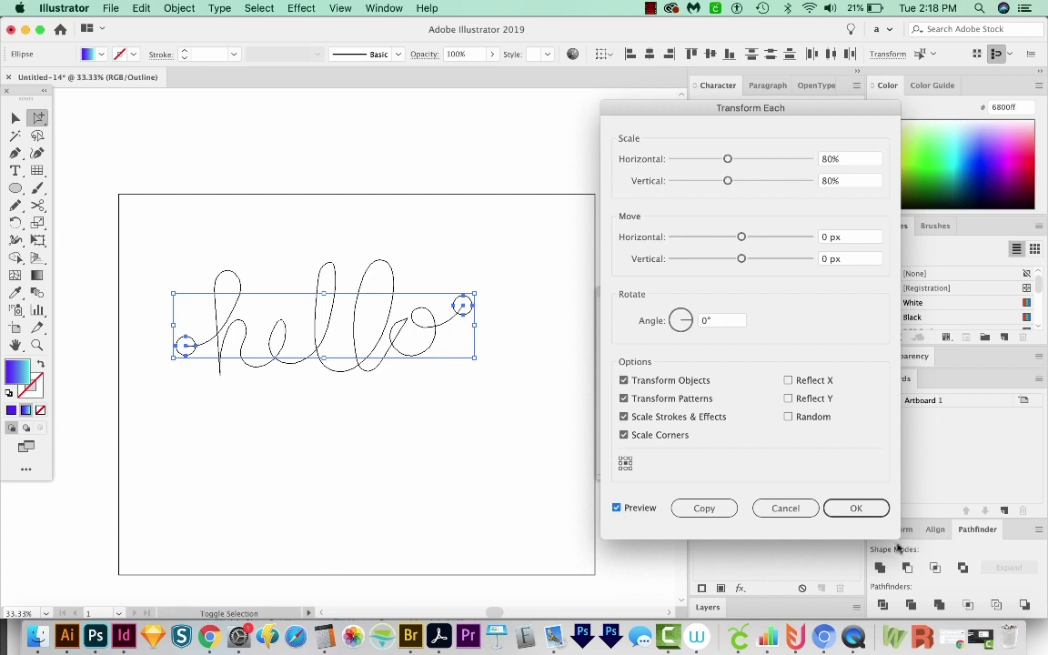
pyautogui.click(856, 508)
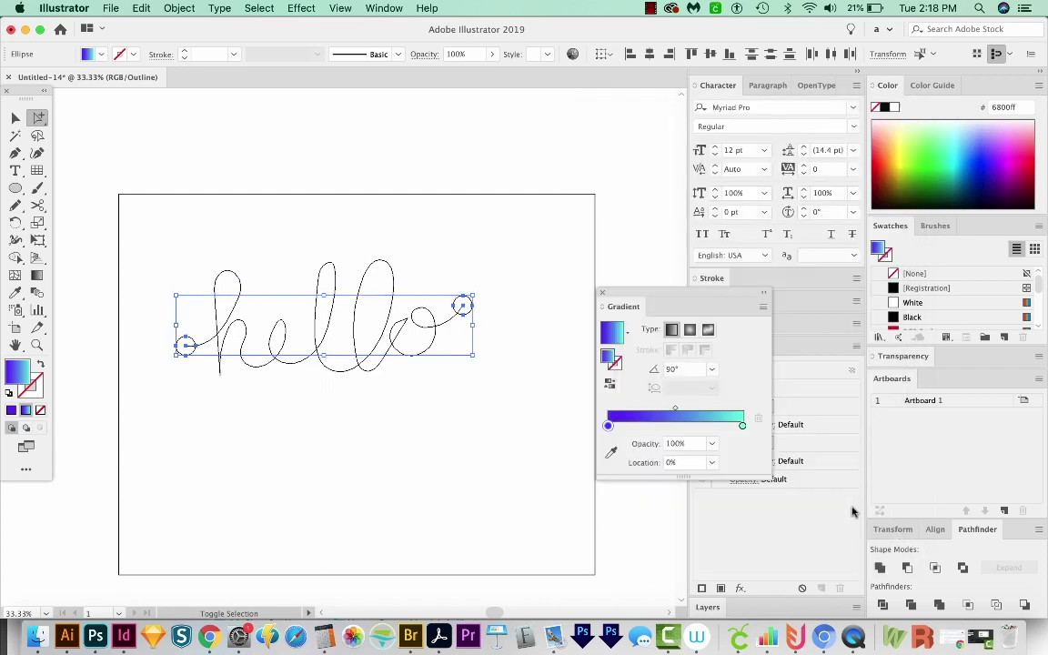
pyautogui.press('super+y')
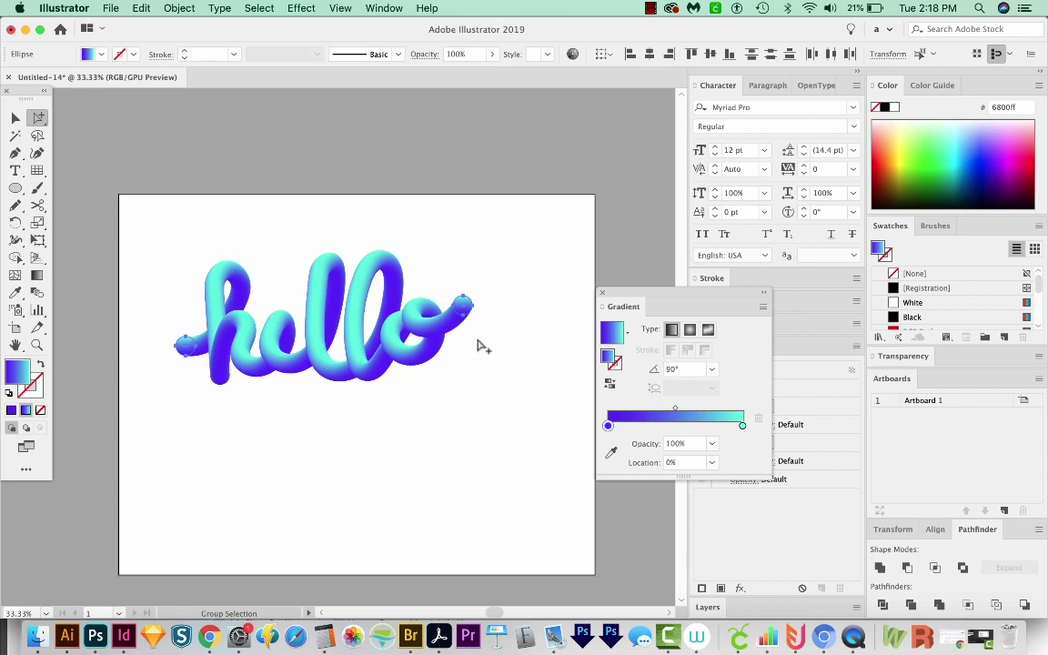
# Thin the lettering further by scaling each end circle to 80% again, comparing the result with the preview off and on
pyautogui.press('shift+super+b')
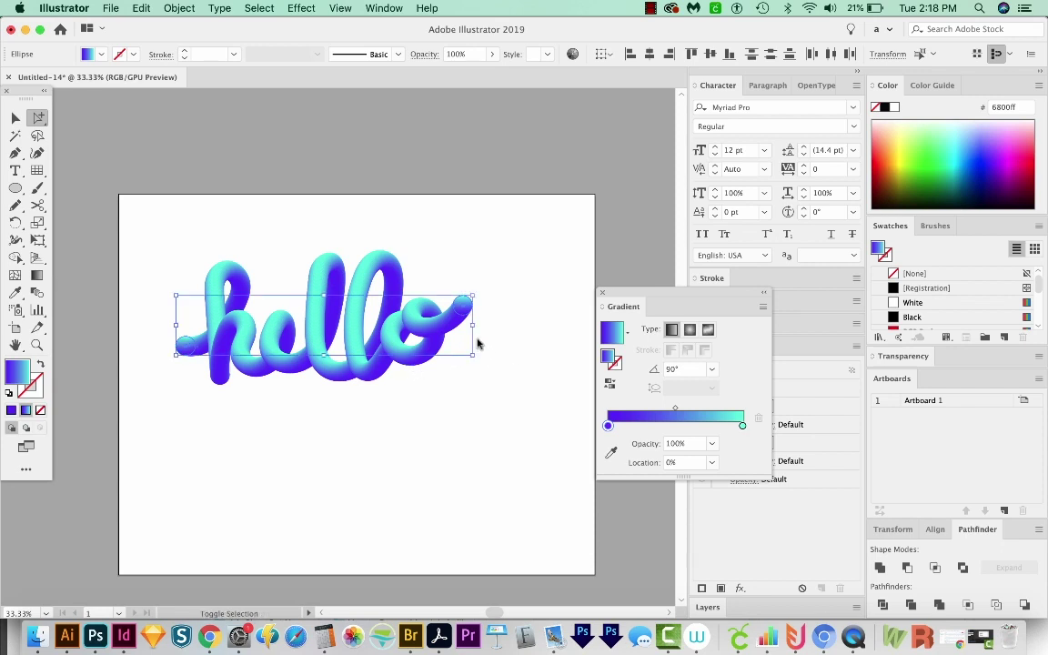
pyautogui.press('alt+shift+super+d')
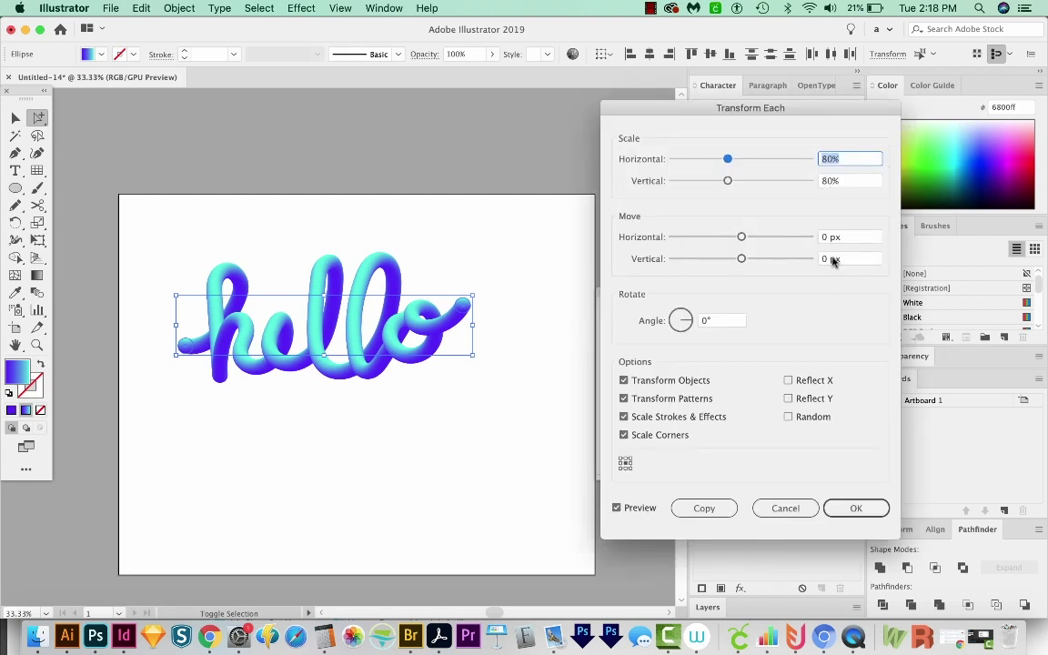
pyautogui.click(854, 509)
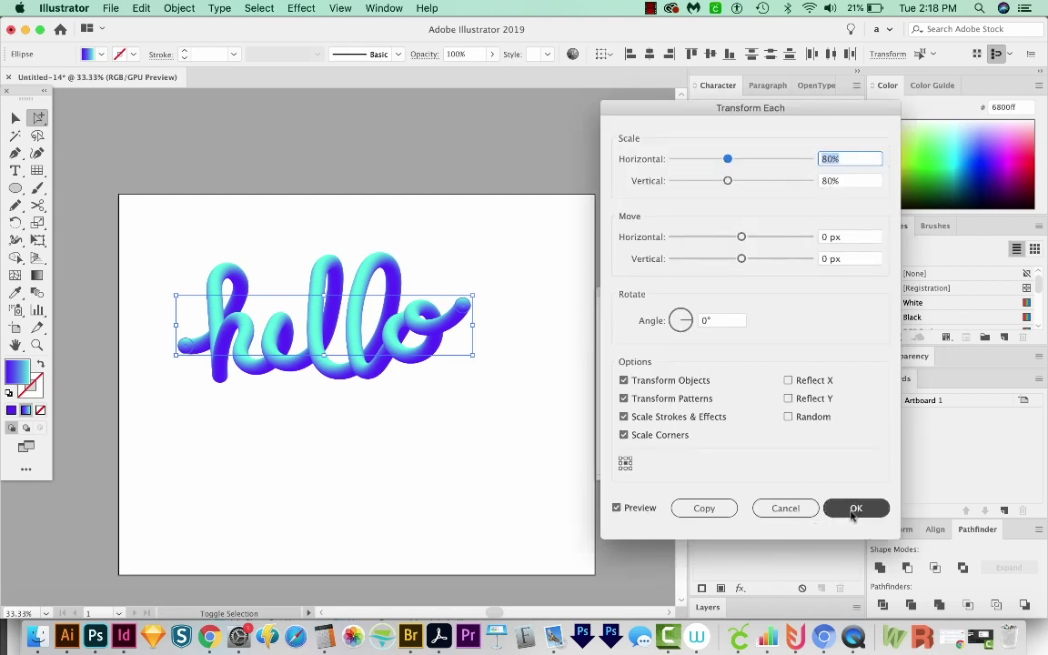
pyautogui.click(617, 509)
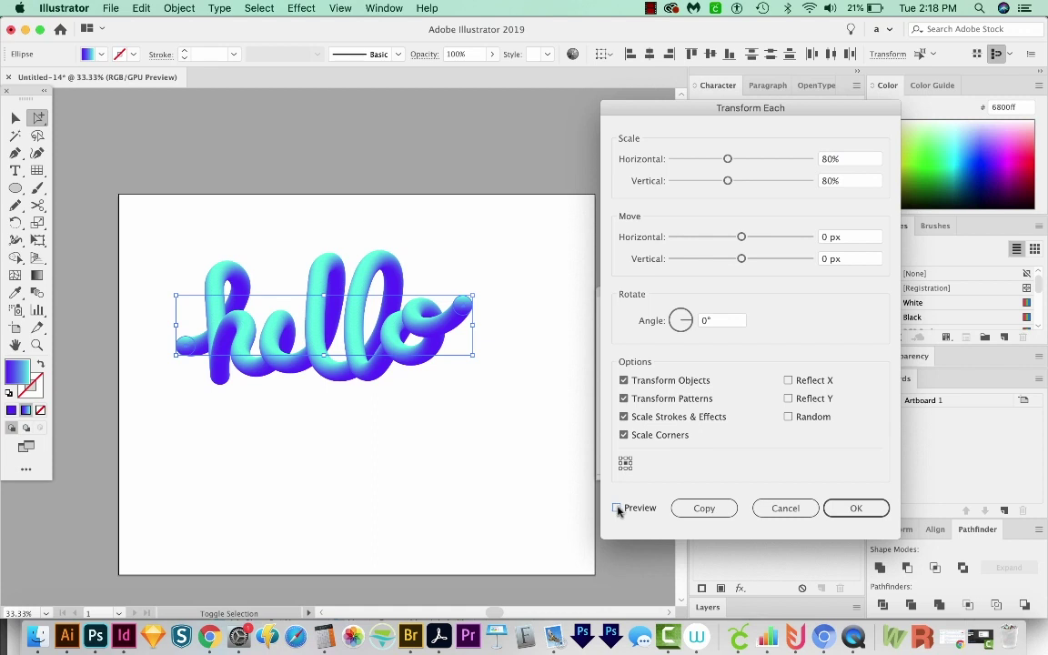
pyautogui.click(617, 510)
pyautogui.click(618, 510)
pyautogui.click(617, 508)
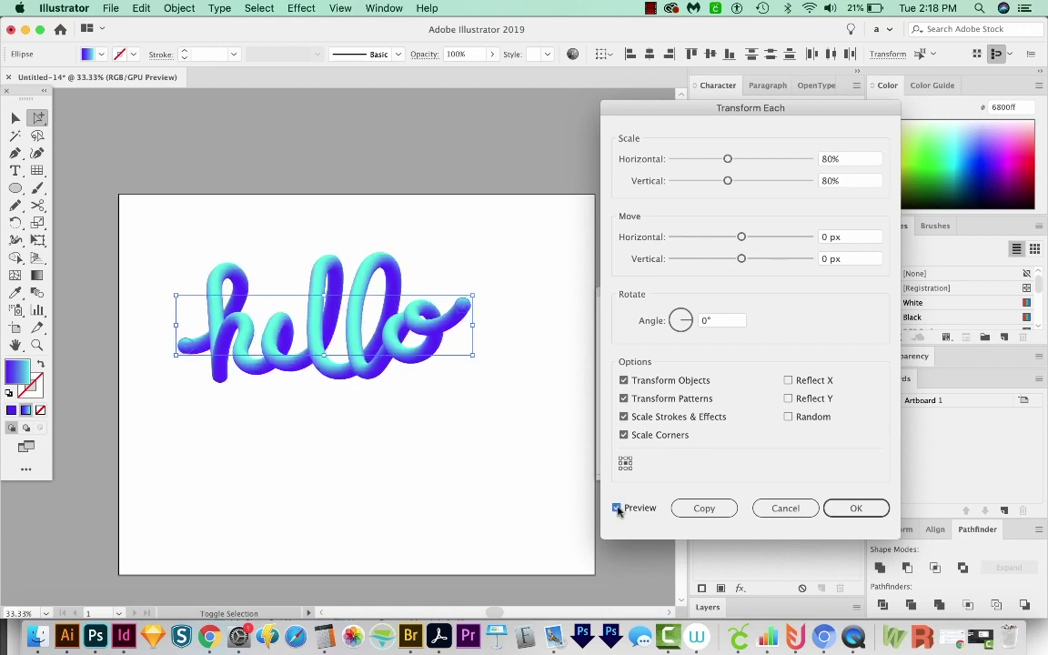
pyautogui.click(856, 509)
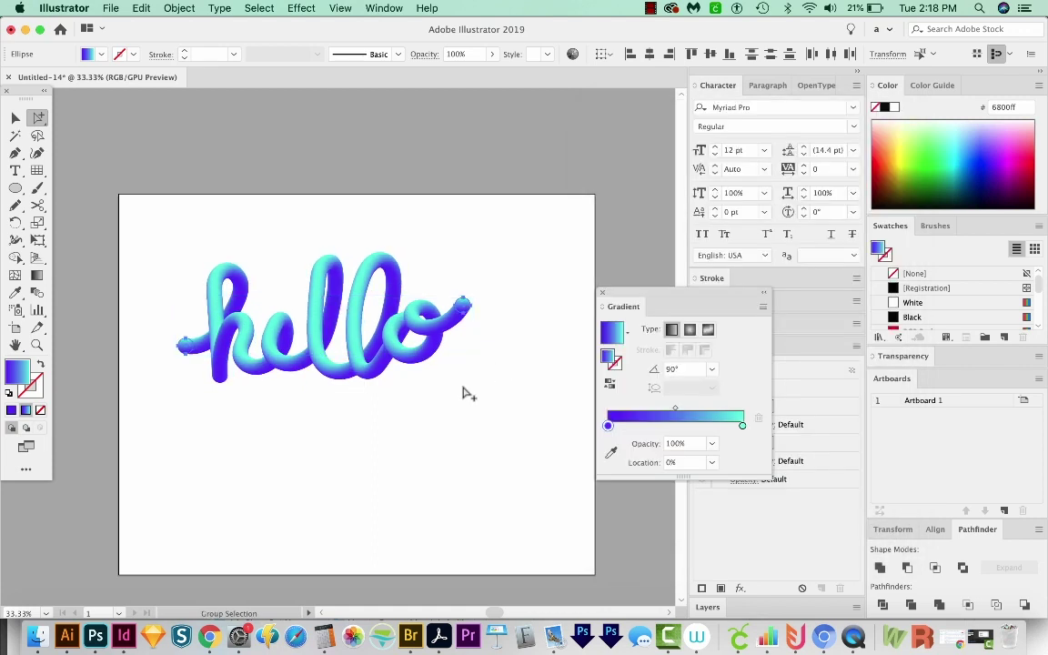
# Reshape the spine of the blended "hello" to widen the loop of the letter "e"
pyautogui.click(289, 336)
pyautogui.press('n')
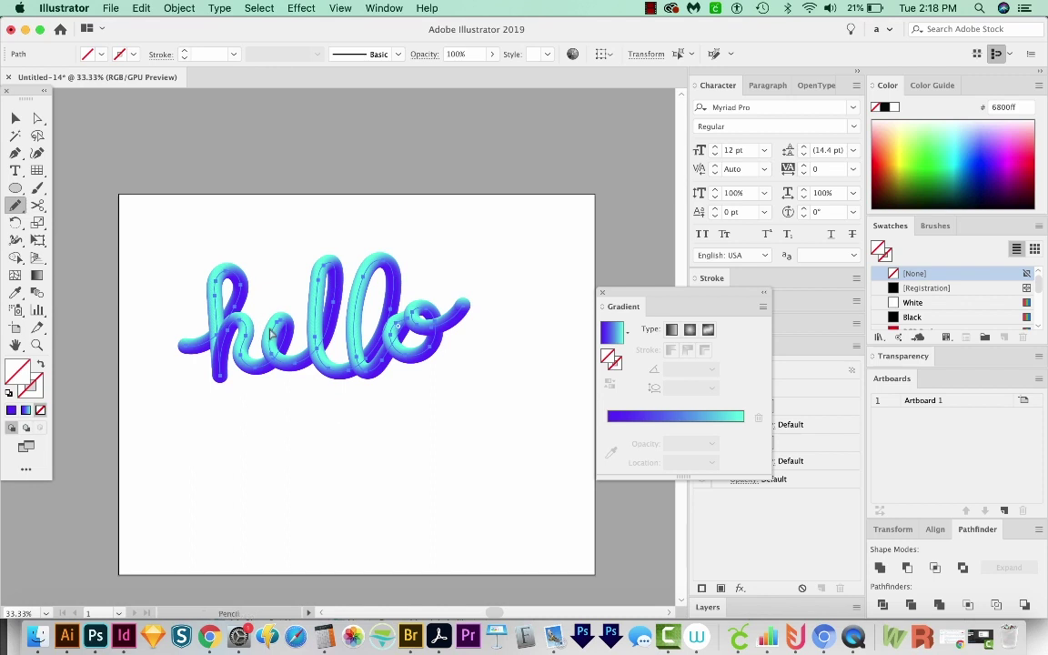
pyautogui.press('a')
pyautogui.click(288, 350)
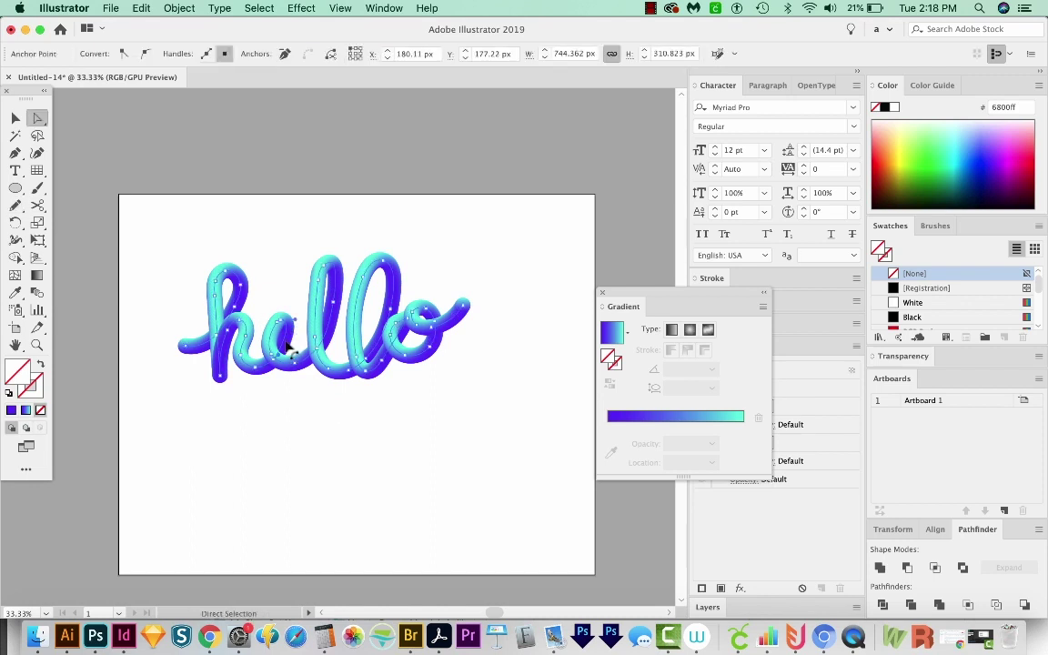
pyautogui.moveTo(286, 344); pyautogui.dragTo(294, 348)
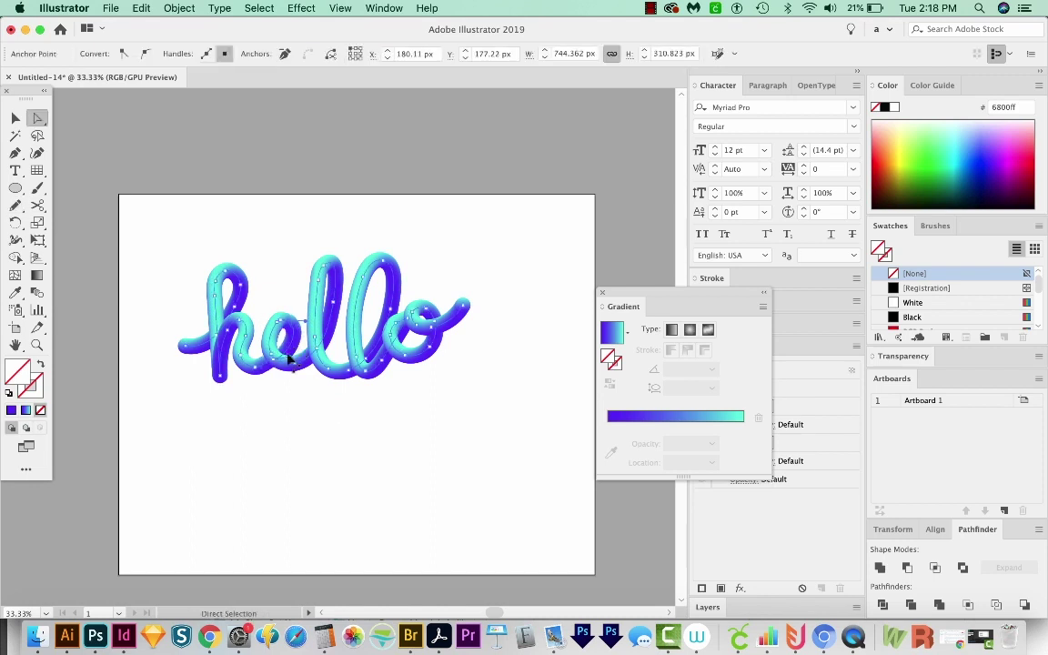
pyautogui.press('n')
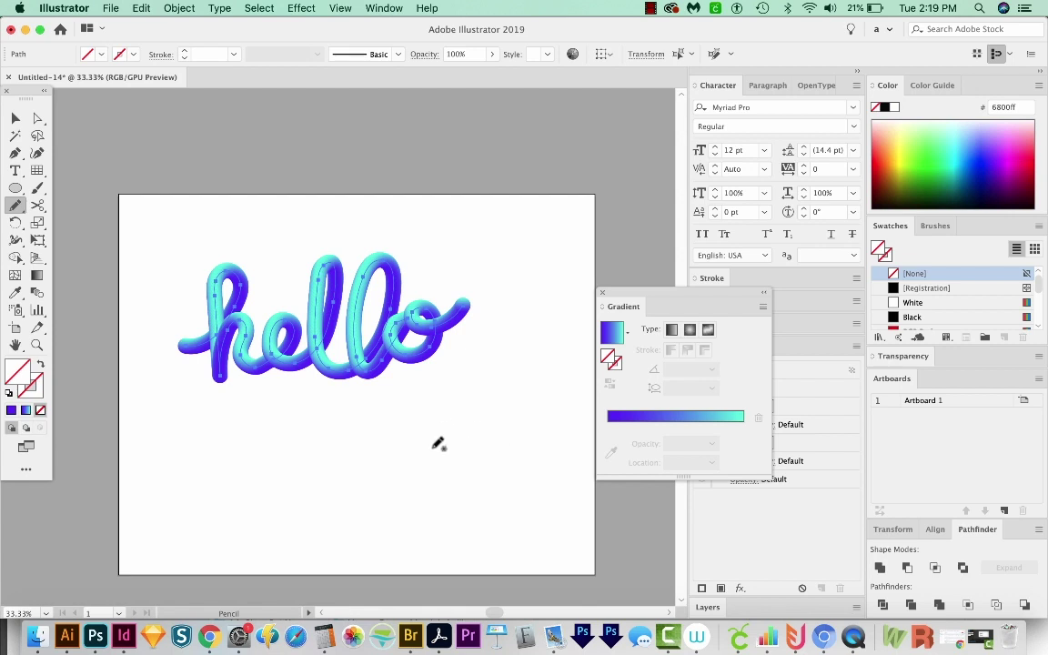
# Add the word "text" in Myriad Pro below the "hello" lettering and enlarge it to about 304 pt
pyautogui.moveTo(433, 456); pyautogui.dragTo(454, 425)
pyautogui.press('t')
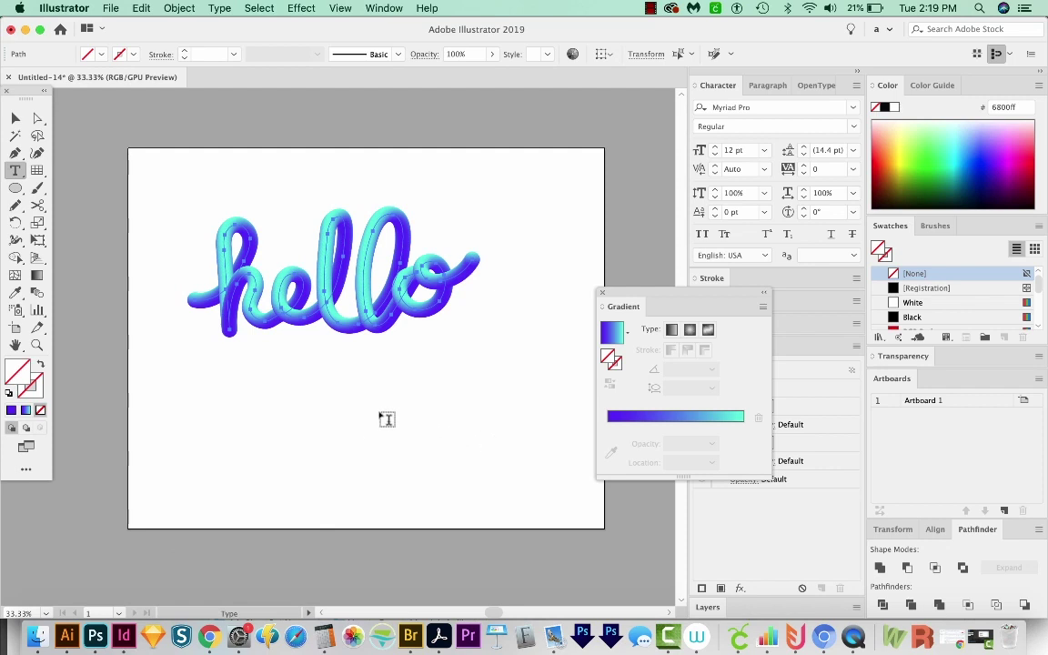
pyautogui.click(244, 411)
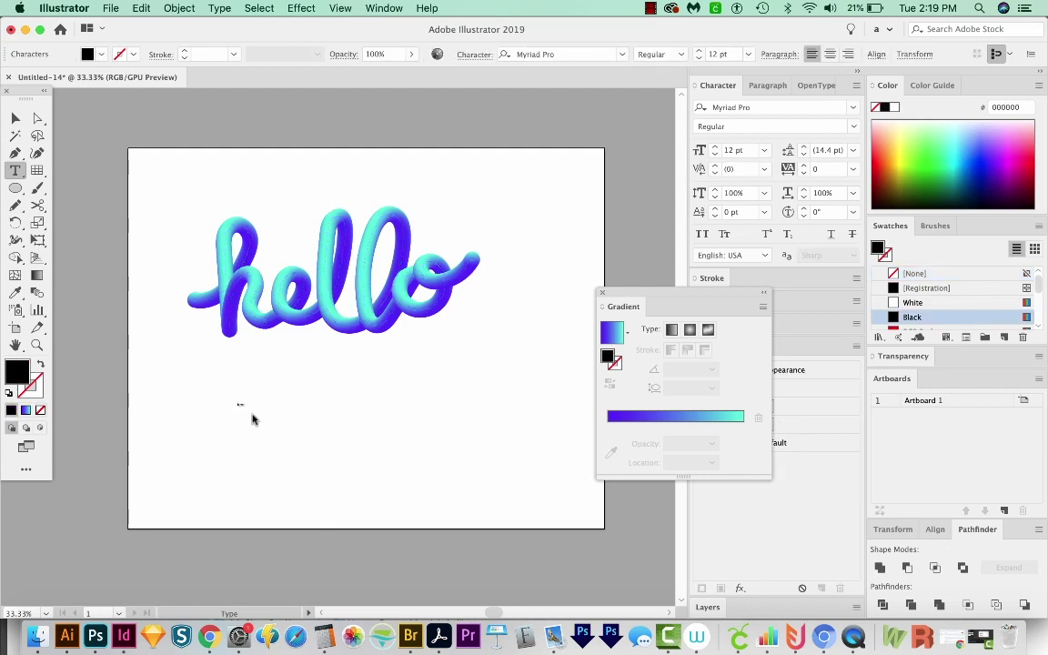
pyautogui.press('Escape')
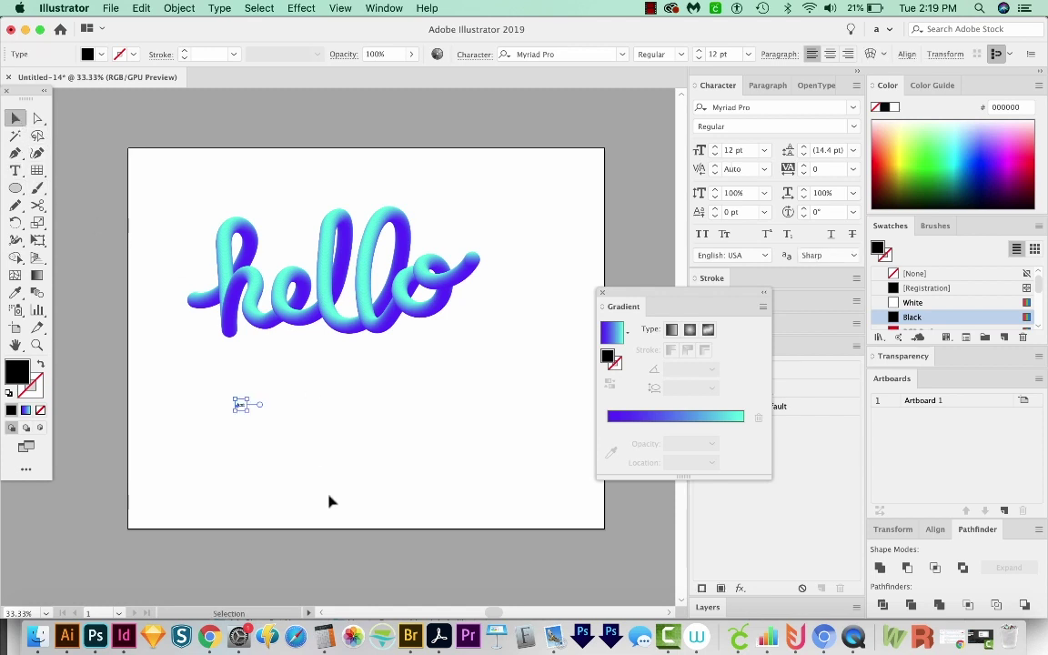
pyautogui.moveTo(247, 411); pyautogui.dragTo(416, 345)
pyautogui.scroll(5, 310, 509)
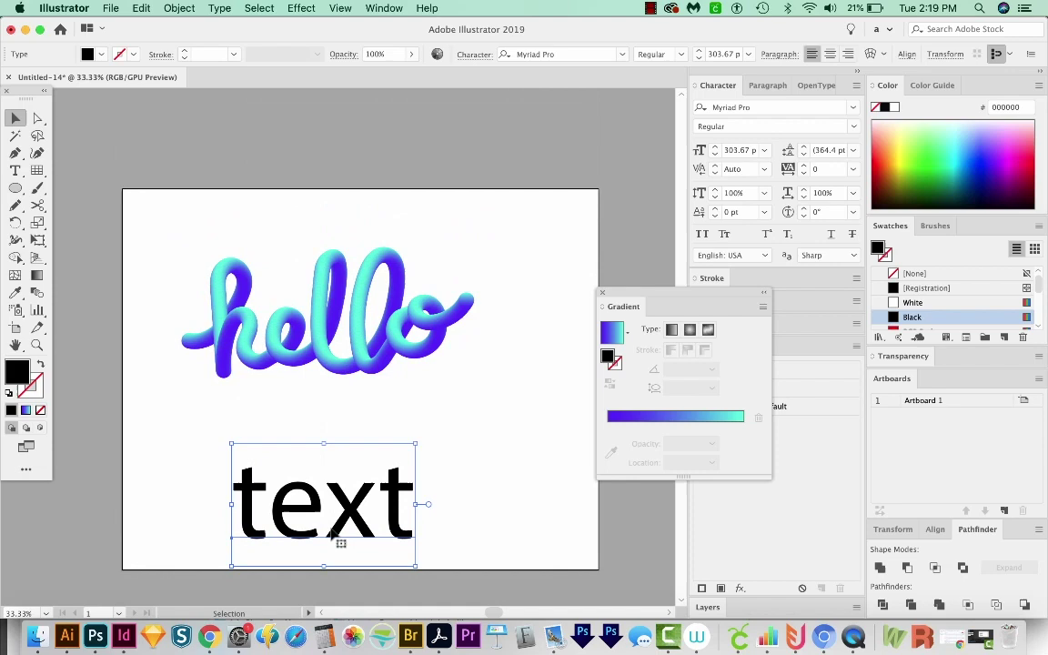
# Move the word "text" up beneath the "hello" lettering and set its font to Sacramento
pyautogui.moveTo(315, 497); pyautogui.dragTo(290, 445)
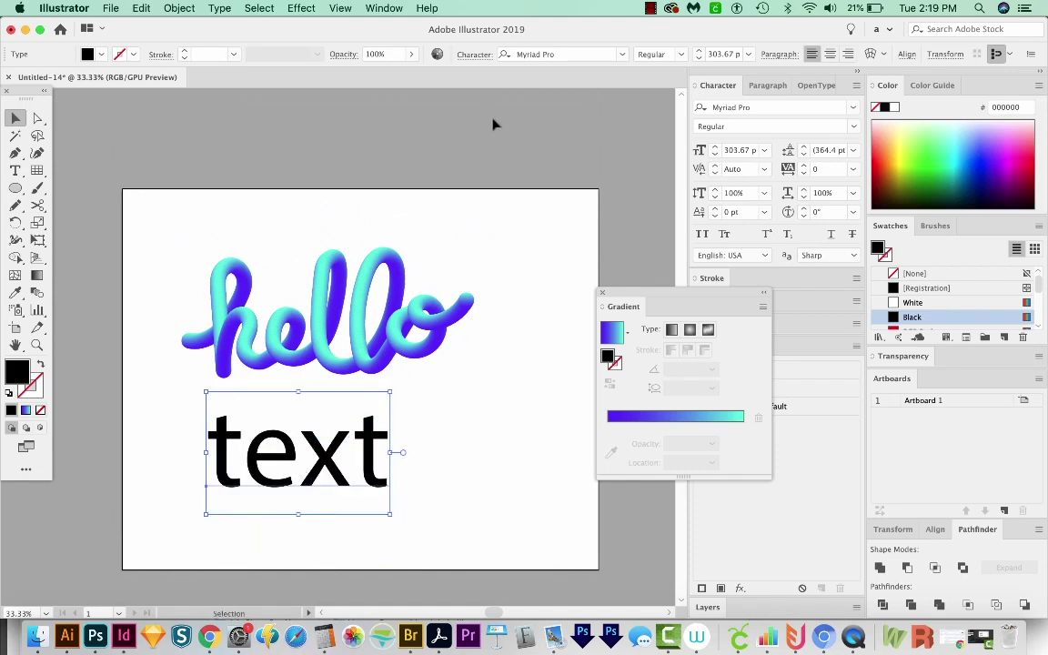
pyautogui.click(571, 53)
pyautogui.write('sacr')
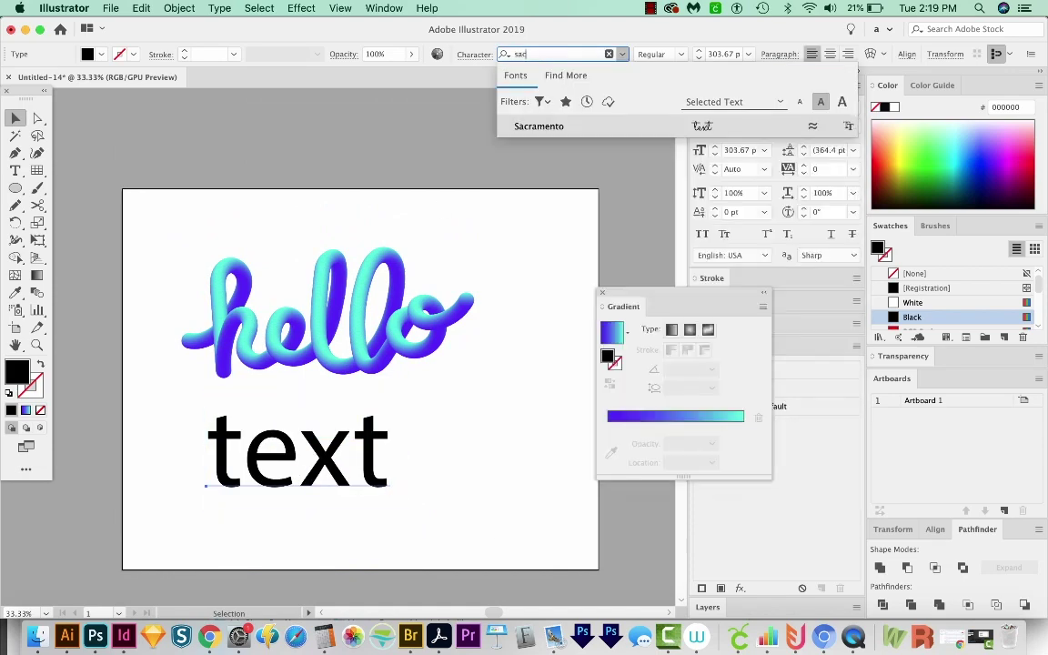
pyautogui.click(551, 128)
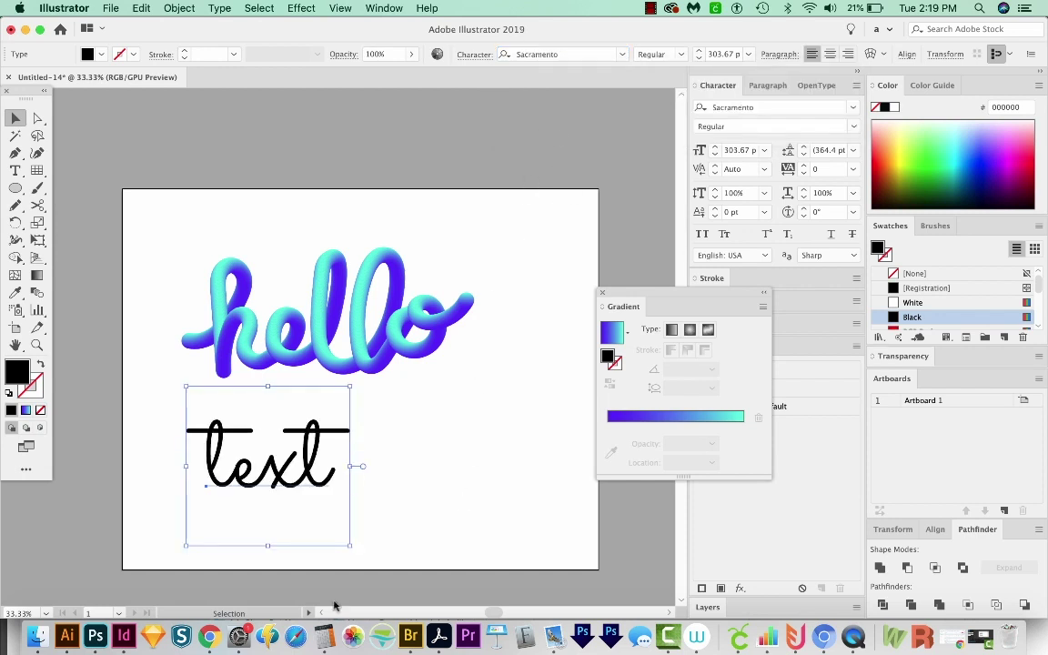
# Enlarge the script word "text" proportionally to about 537 pt and position it below the "hello" lettering
pyautogui.keyDown('alt'); pyautogui.keyDown('shift'); pyautogui.moveTo(350, 546); pyautogui.dragTo(371, 564); pyautogui.keyUp('shift'); pyautogui.keyUp('alt')
pyautogui.press('space')
pyautogui.moveTo(383, 546); pyautogui.dragTo(427, 535)
pyautogui.moveTo(352, 422); pyautogui.dragTo(344, 411)
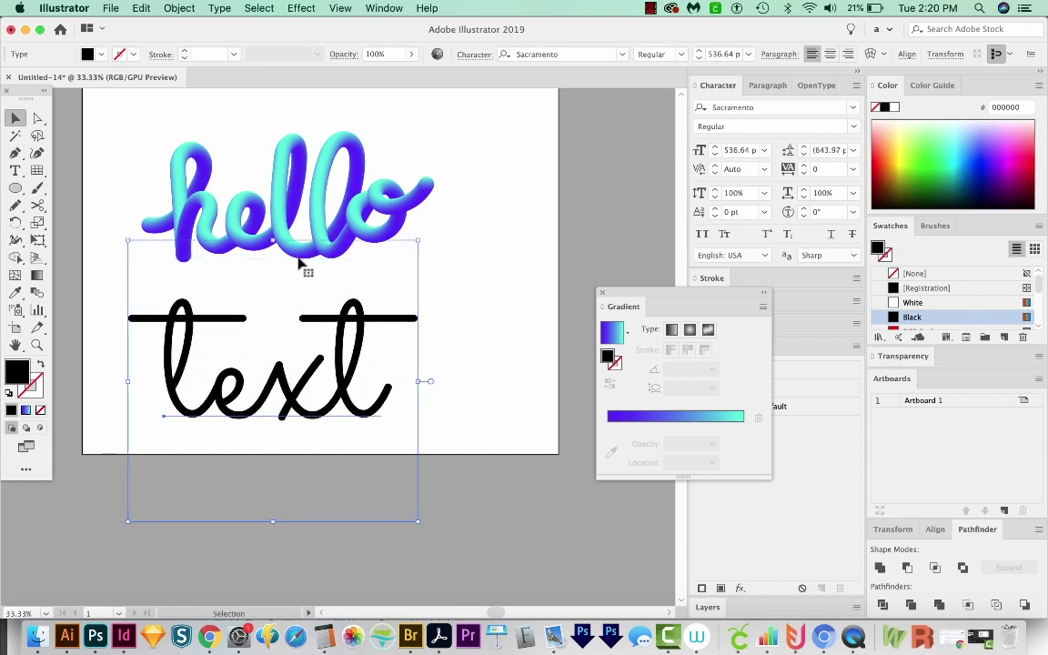
# Slant the word "text" to the right with Free Transform, reposition it beneath the "hello" lettering, and deselect it
pyautogui.press('e')
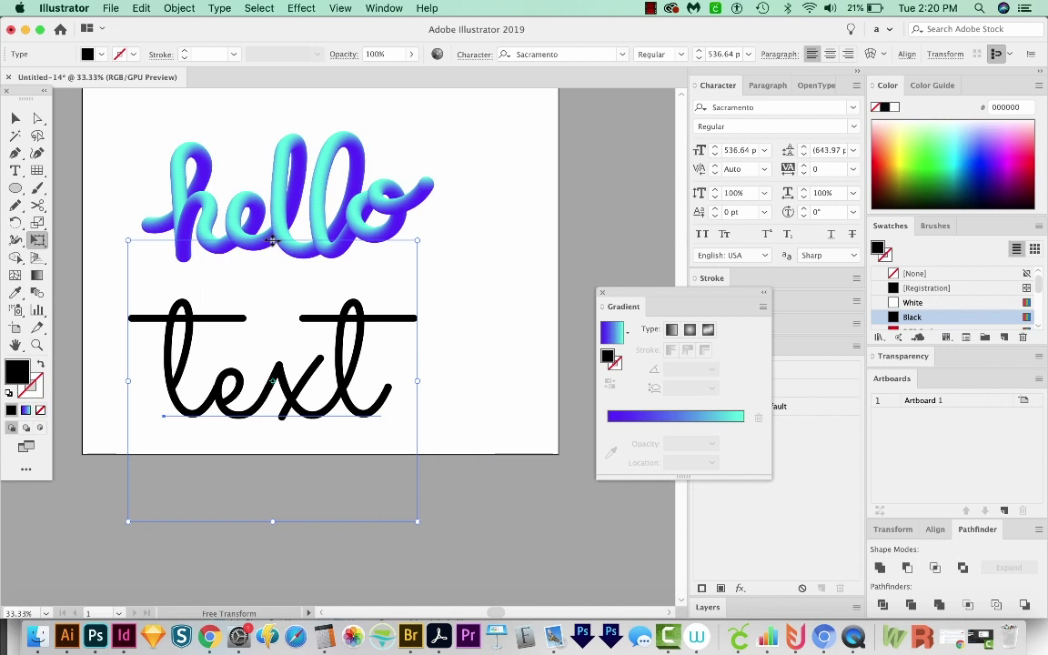
pyautogui.moveTo(272, 240); pyautogui.dragTo(356, 253)
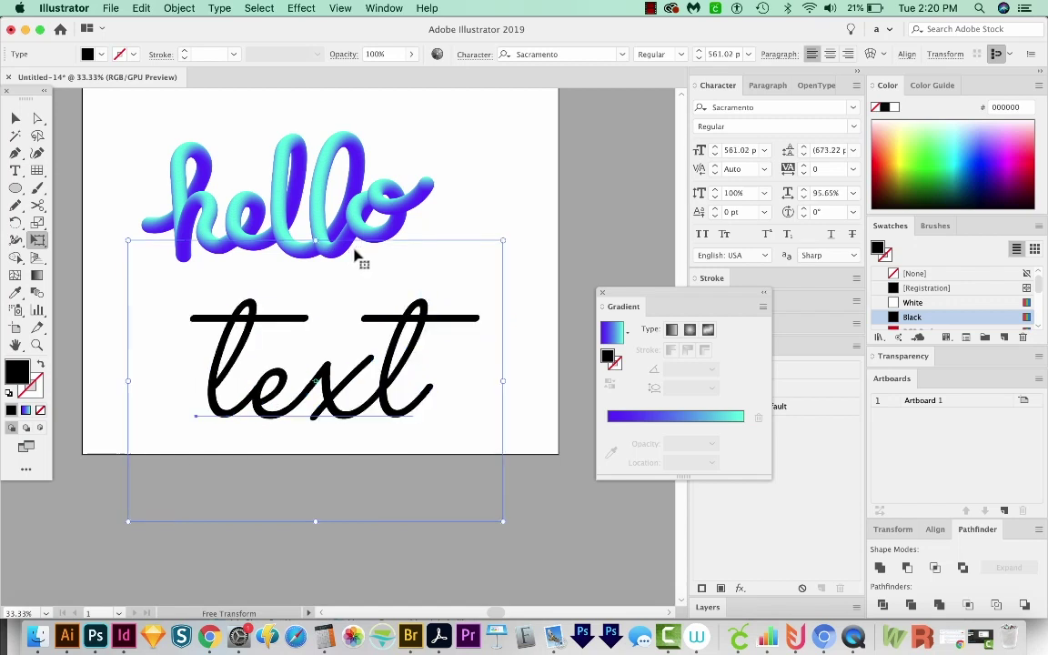
pyautogui.moveTo(230, 460); pyautogui.dragTo(243, 507)
pyautogui.press('v')
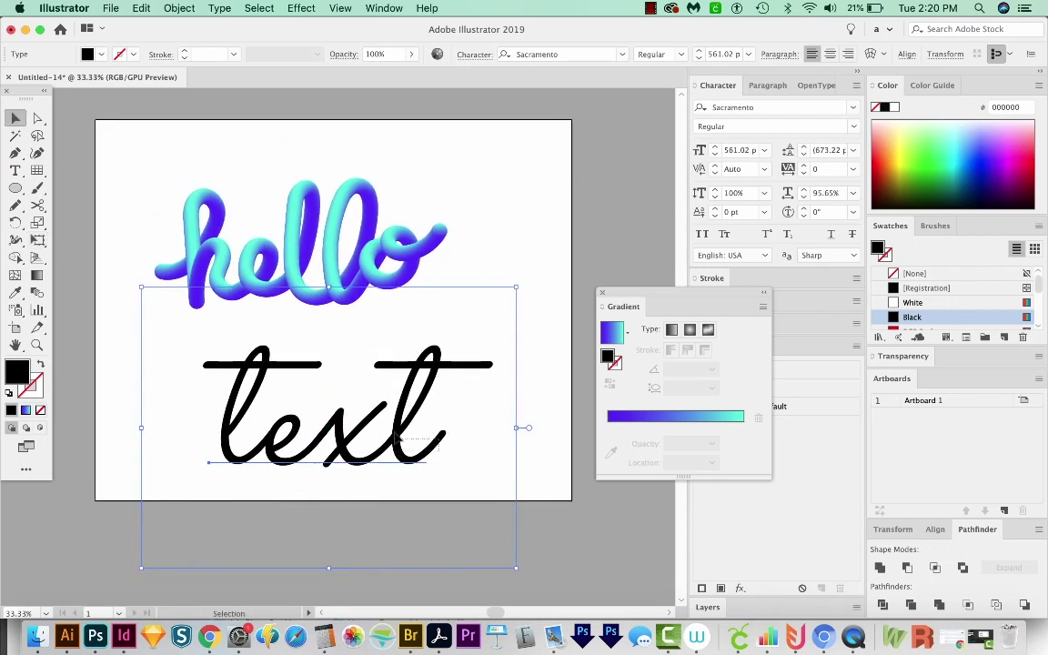
pyautogui.moveTo(437, 485); pyautogui.dragTo(408, 476)
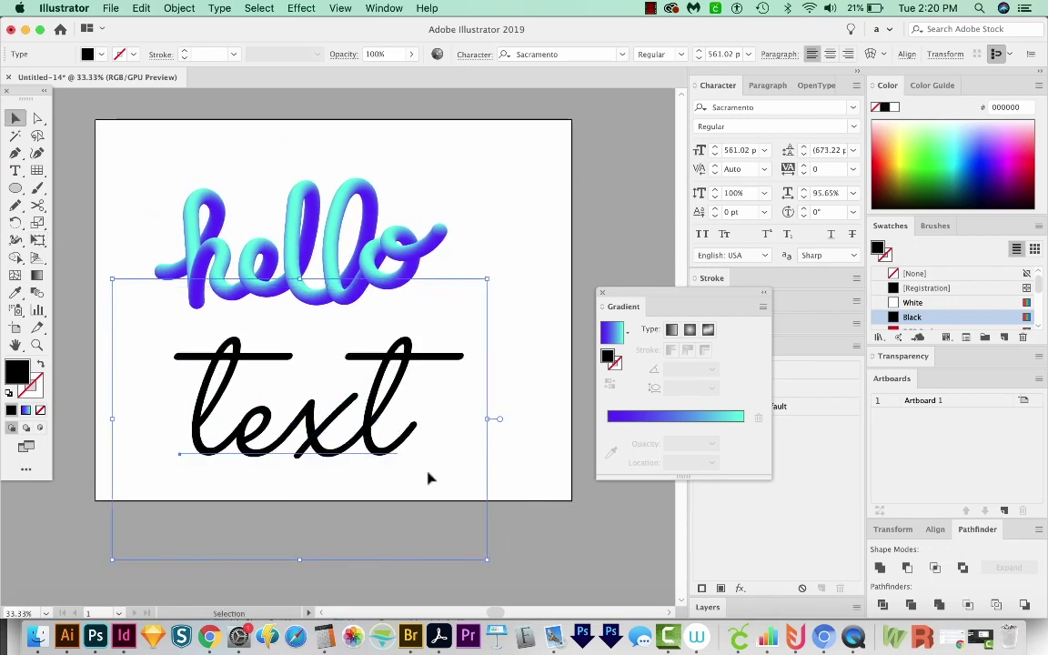
pyautogui.press('a')
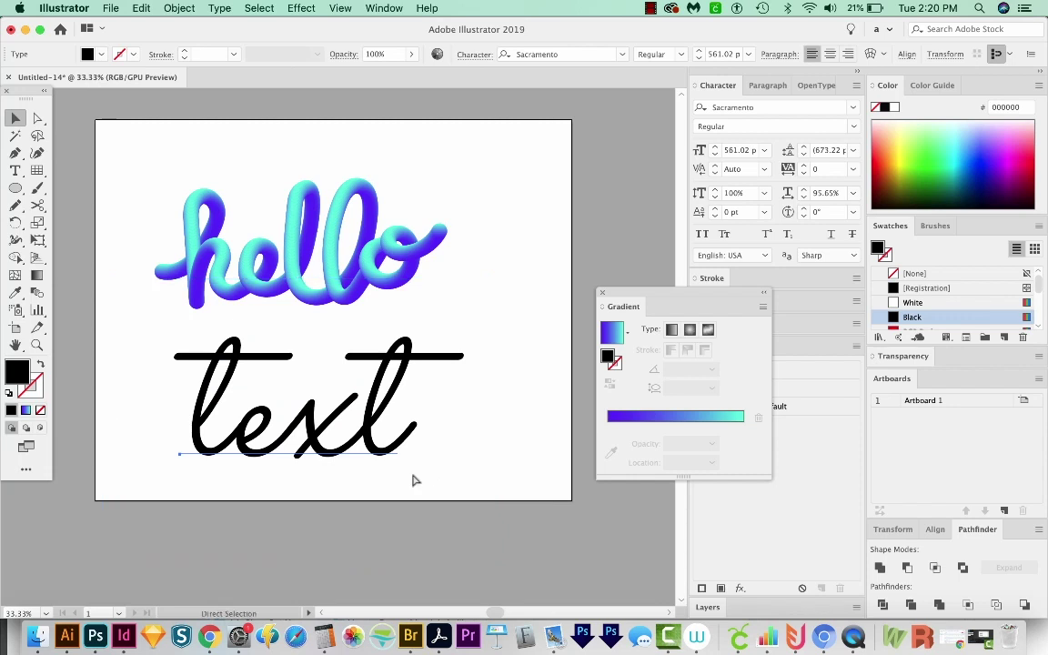
pyautogui.click(393, 466)
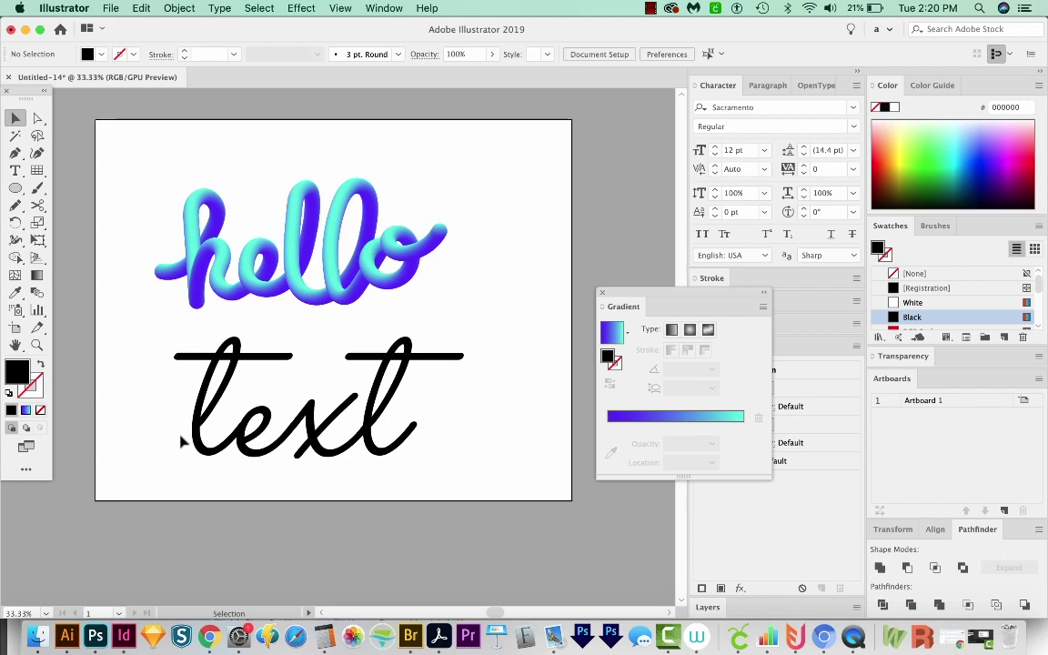
# Set the stroke colour to bright green (#25ff28) and the fill to none for tracing the word "text"
pyautogui.press('z')
pyautogui.moveTo(124, 320); pyautogui.dragTo(512, 475)
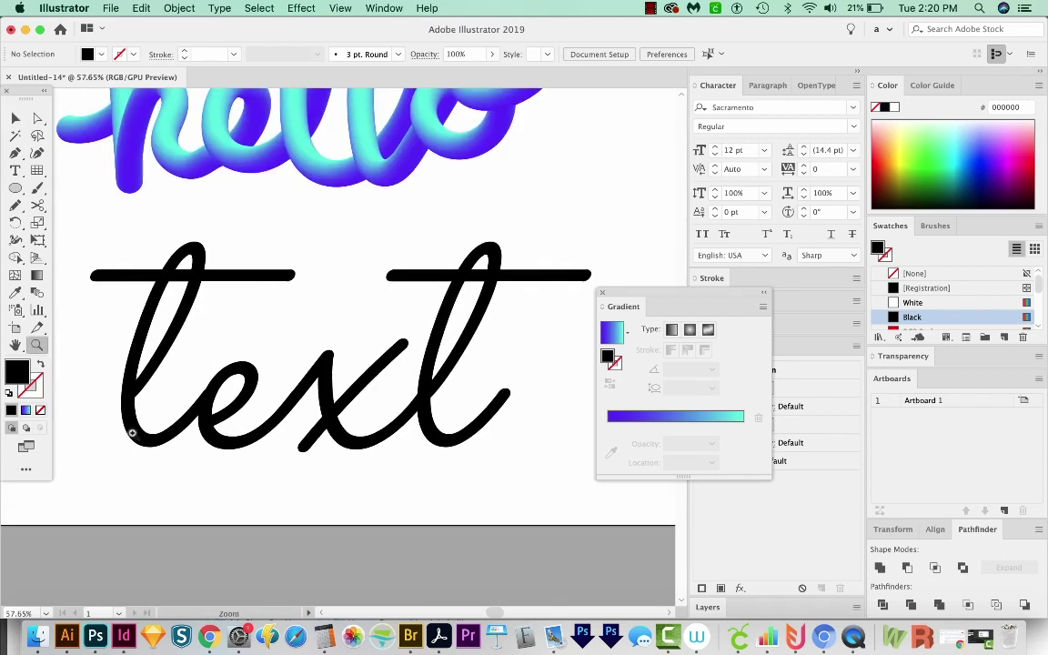
pyautogui.press('x')
pyautogui.click(930, 151)
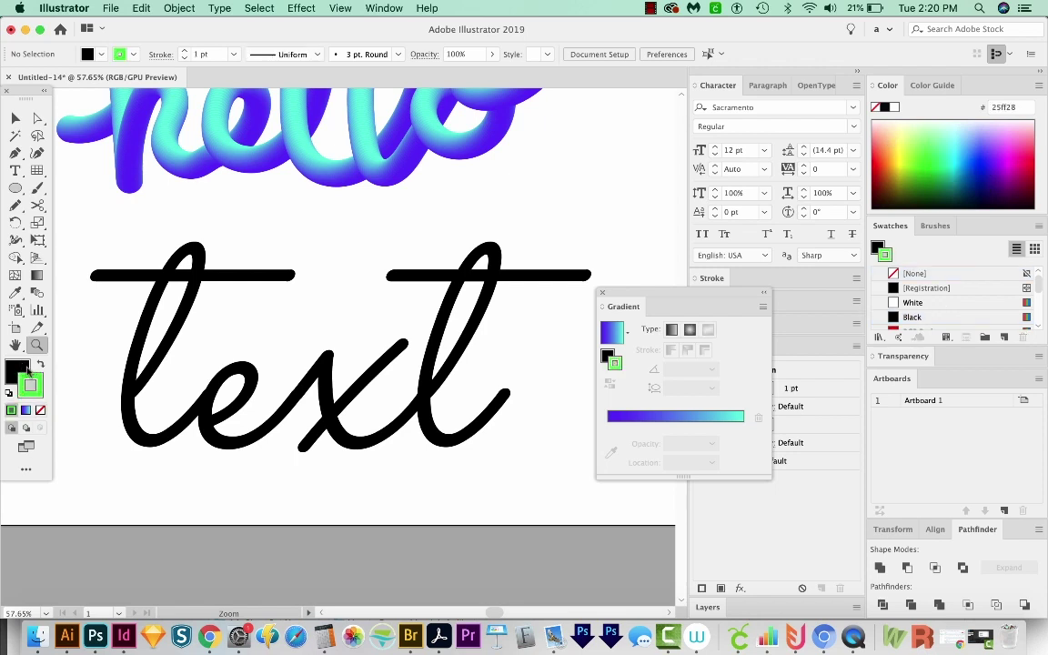
pyautogui.click(15, 370)
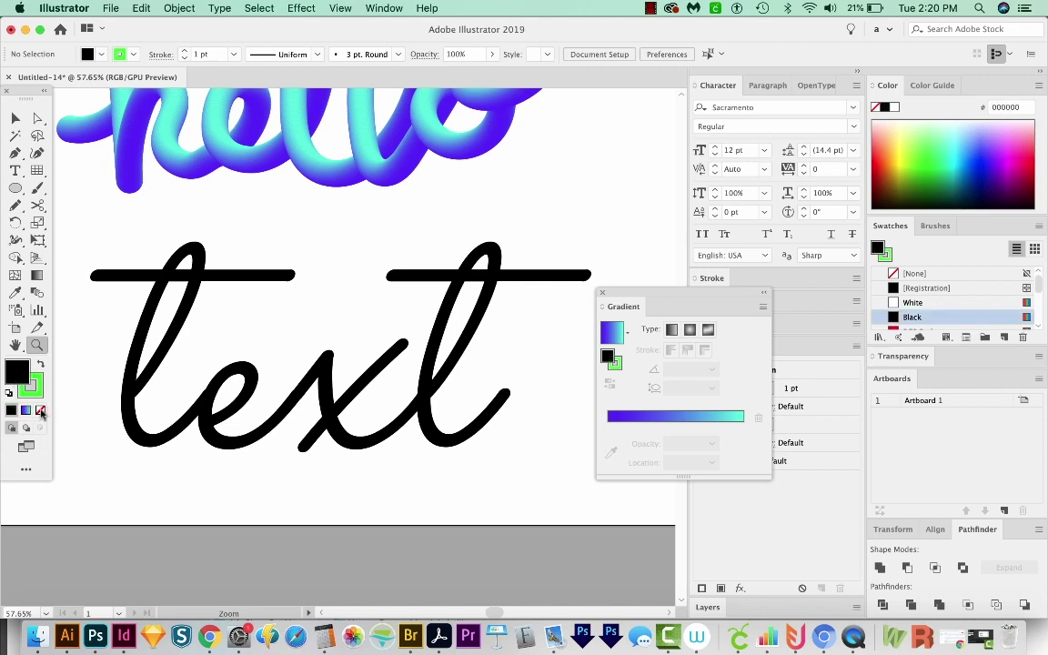
pyautogui.click(41, 412)
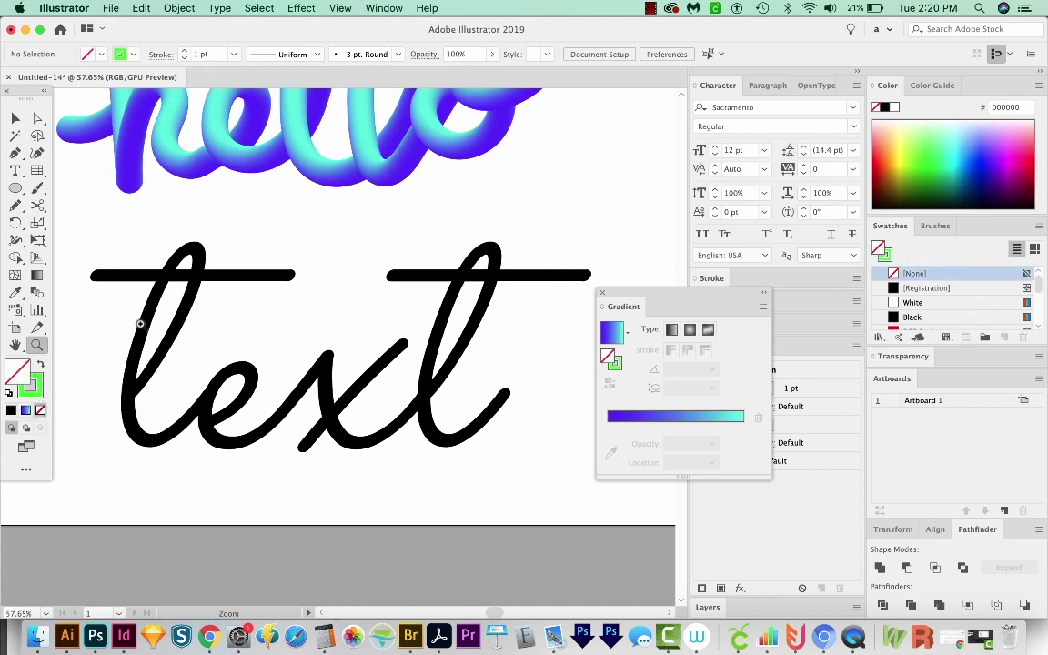
# Trace the first "t" downstroke from its top to its base with the Pen tool and set the stroke weight to 10 pt
pyautogui.press('p')
pyautogui.click(198, 242)
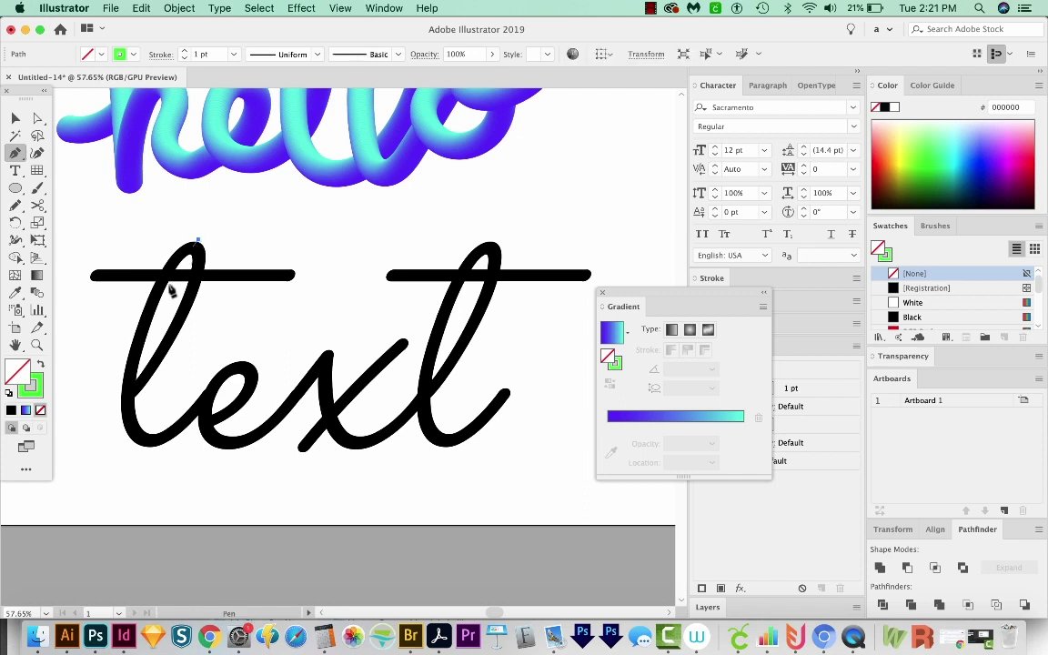
pyautogui.moveTo(139, 439)
pyautogui.mouseDown()
pyautogui.moveTo(197, 459)
pyautogui.moveTo(175, 479)
pyautogui.moveTo(186, 484)
pyautogui.mouseUp()
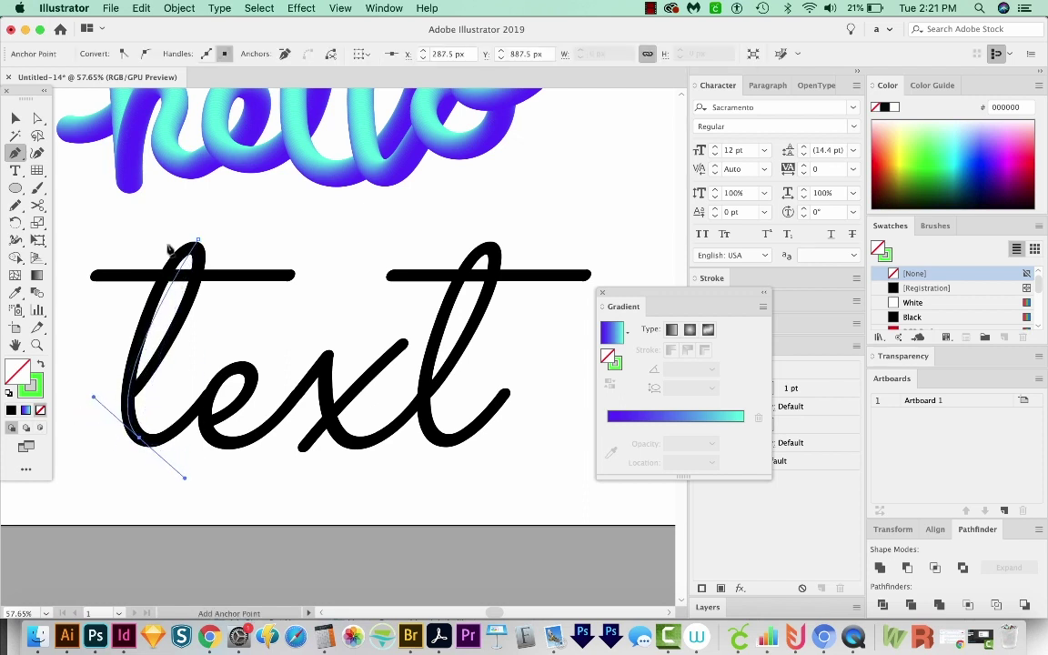
pyautogui.moveTo(702, 296); pyautogui.dragTo(667, 396)
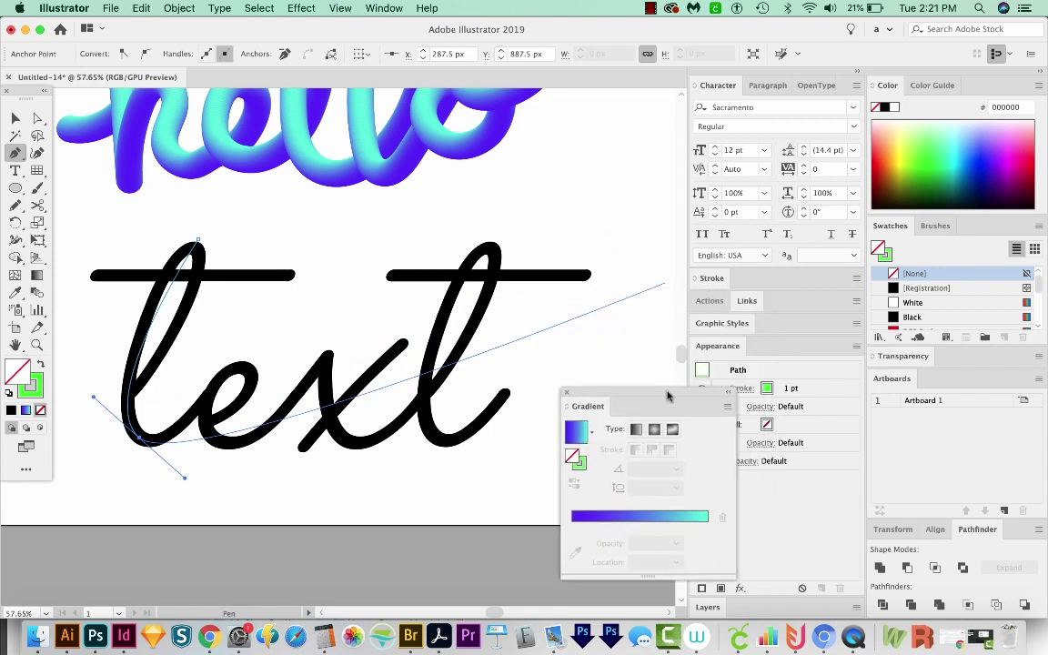
pyautogui.click(700, 279)
pyautogui.hotkey('shift', 'Up')
pyautogui.click(140, 437)
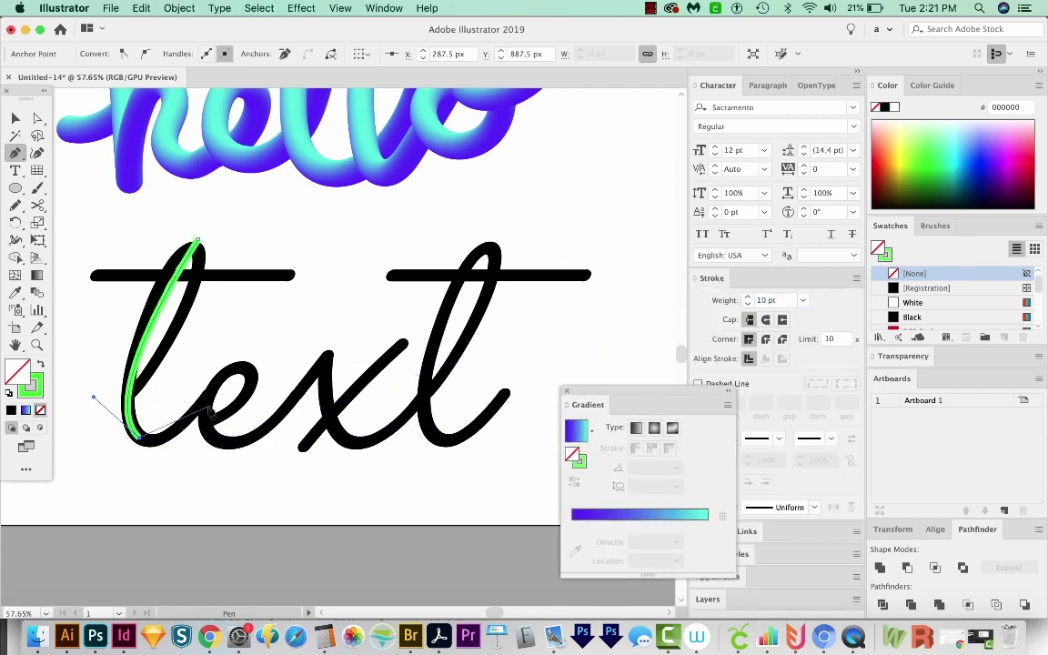
# Continue the Pen path as one line through the "e", the "x" and the last "t", ending in an upward tail, and deselect it
pyautogui.moveTo(209, 419); pyautogui.dragTo(237, 359)
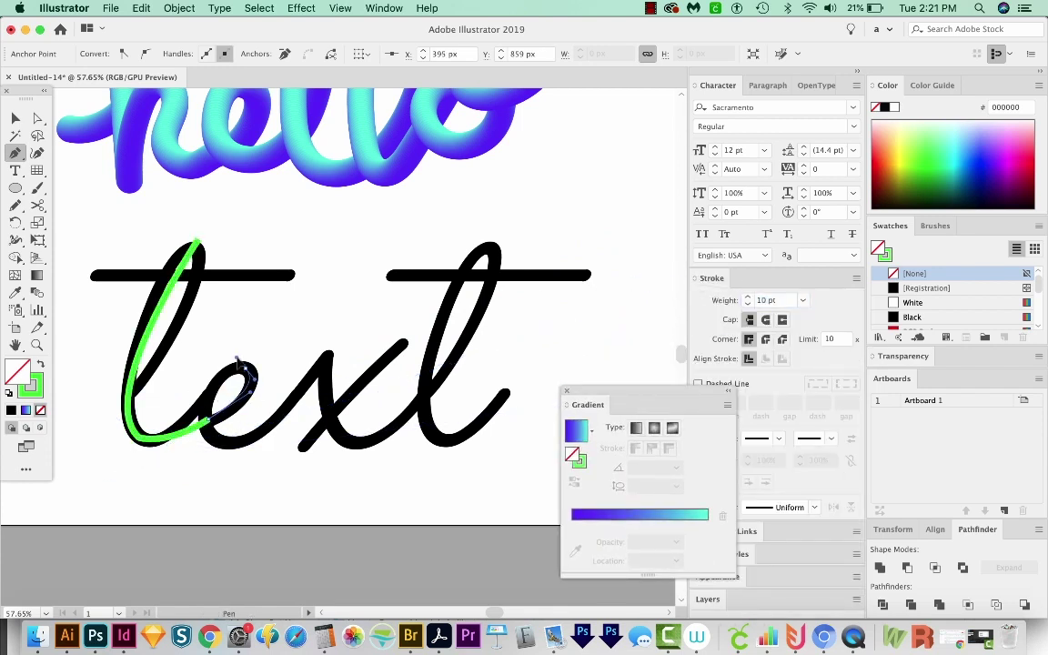
pyautogui.moveTo(238, 442); pyautogui.dragTo(316, 447)
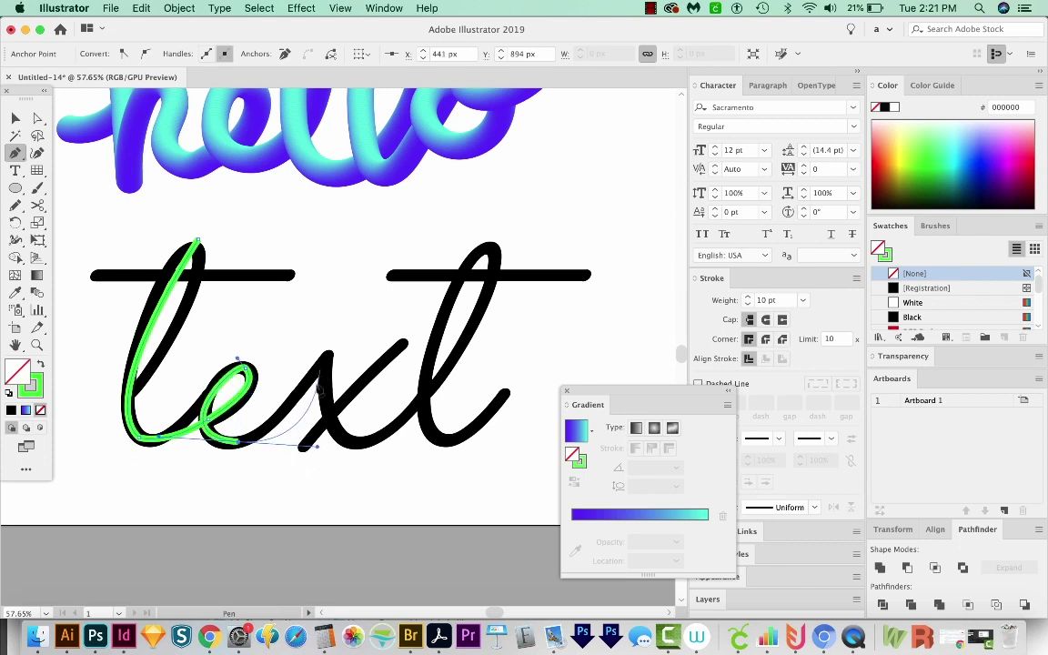
pyautogui.moveTo(326, 355); pyautogui.dragTo(382, 284)
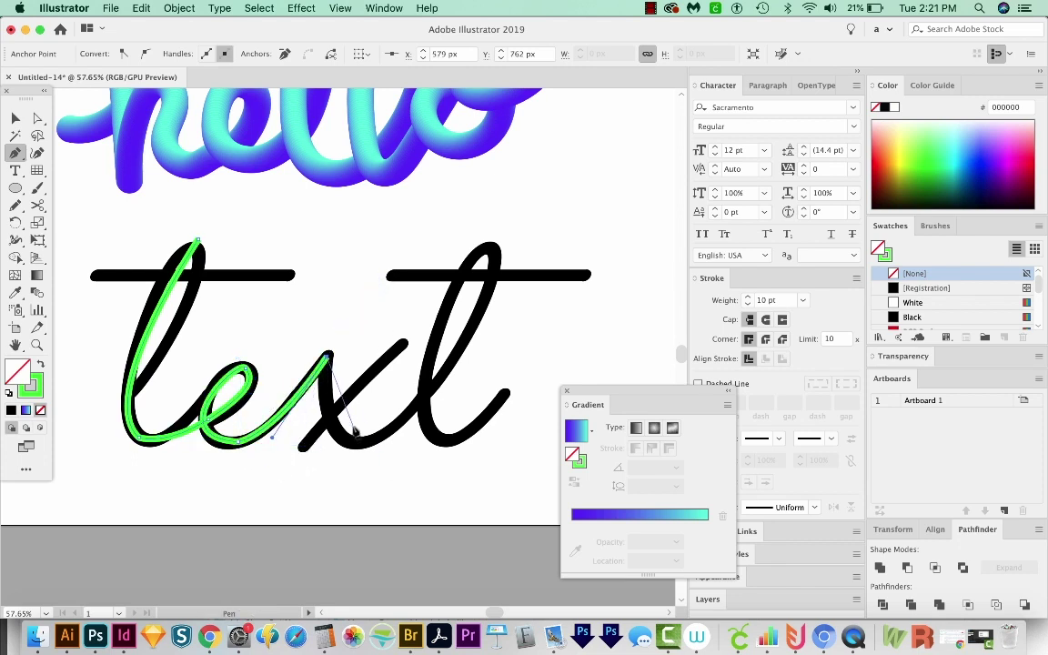
pyautogui.moveTo(364, 442); pyautogui.dragTo(420, 443)
pyautogui.click(491, 247)
pyautogui.moveTo(449, 443); pyautogui.dragTo(498, 456)
pyautogui.click(548, 373)
pyautogui.moveTo(549, 373); pyautogui.dragTo(560, 375)
pyautogui.keyDown('super'); pyautogui.click(320, 426); pyautogui.keyUp('super')
# Undo the point started on the first crossbar and draw wavy freehand crossbars over both "t" letters with the Pencil tool
pyautogui.click(111, 279)
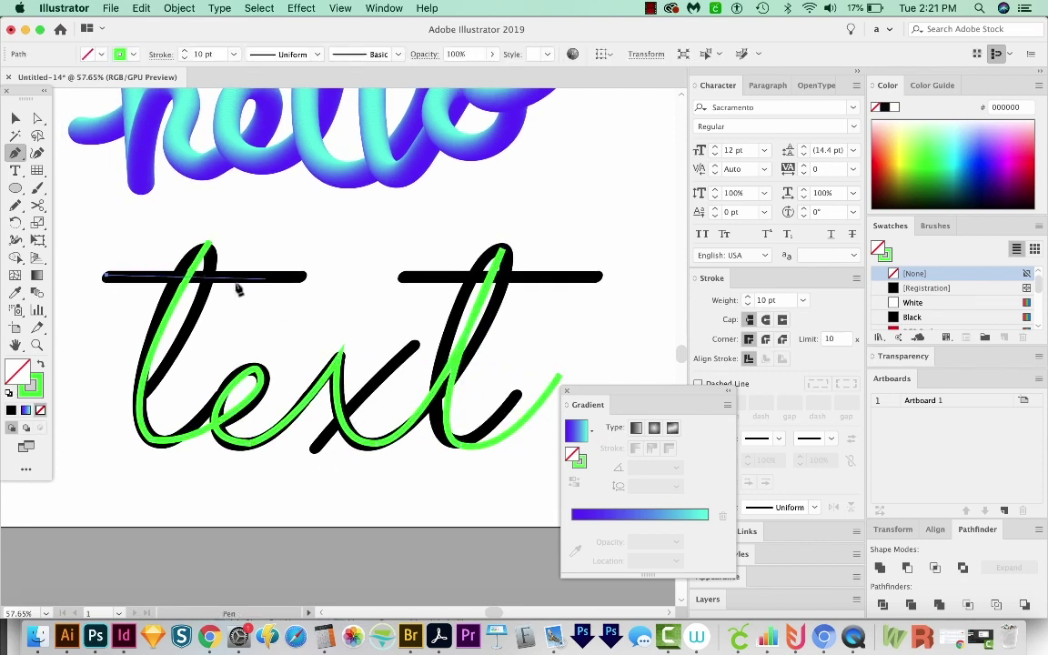
pyautogui.press('super+z')
pyautogui.click(14, 205)
pyautogui.moveTo(115, 289); pyautogui.dragTo(287, 295)
pyautogui.moveTo(416, 292)
pyautogui.mouseDown()
pyautogui.moveTo(467, 277)
pyautogui.moveTo(582, 288)
pyautogui.mouseUp()
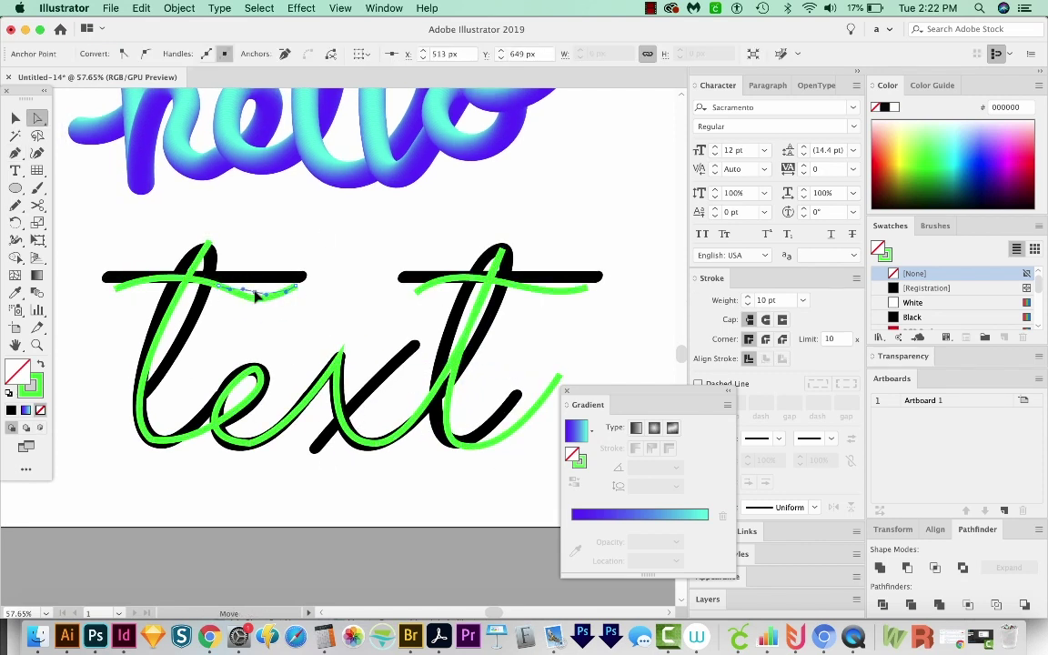
# Trace the diagonal stroke of the "x" from its upper end to its lower end with the Pen tool and deselect the path
pyautogui.press('p')
pyautogui.click(417, 353)
pyautogui.moveTo(316, 456); pyautogui.dragTo(308, 492)
pyautogui.scroll(-2, 308, 487)
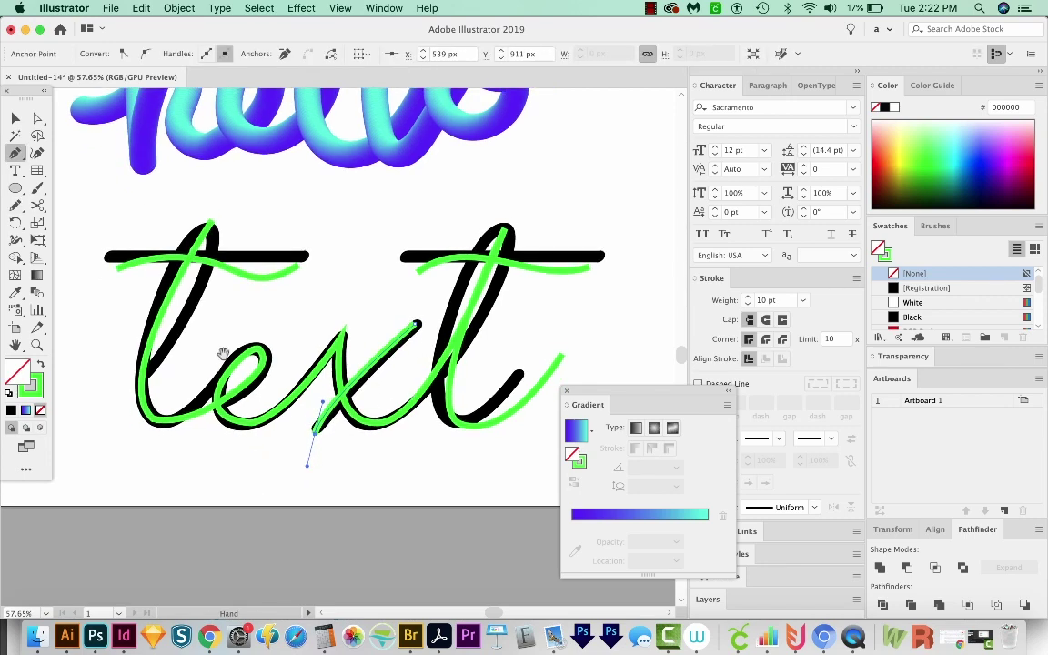
pyautogui.scroll(-2, 273, 401)
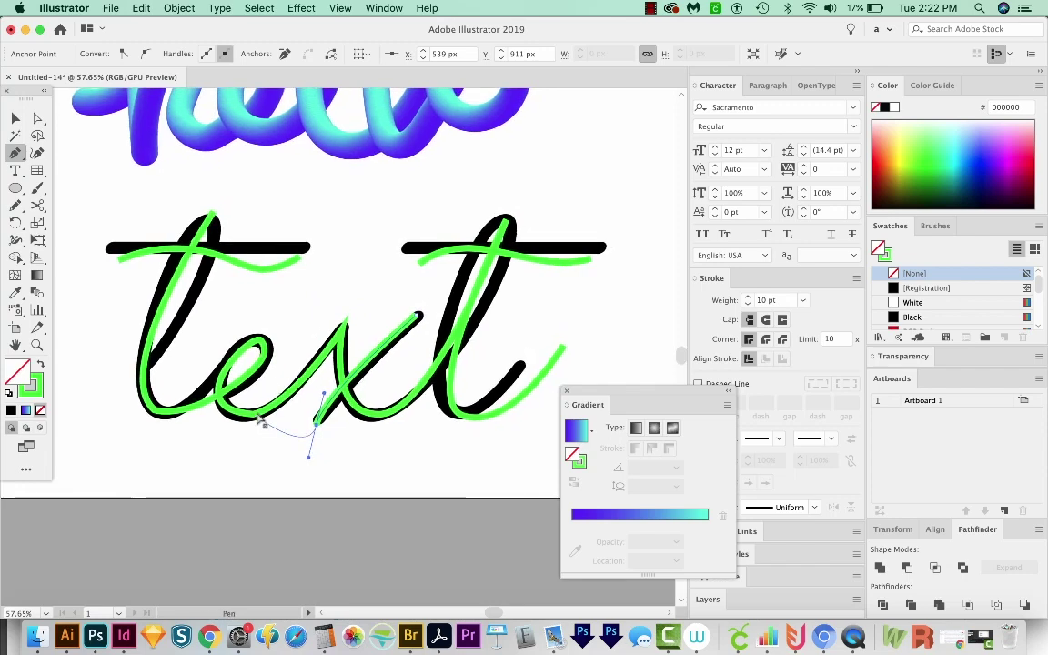
pyautogui.press('super+minus')
pyautogui.press('super+minus')
pyautogui.scroll(3, 272, 417)
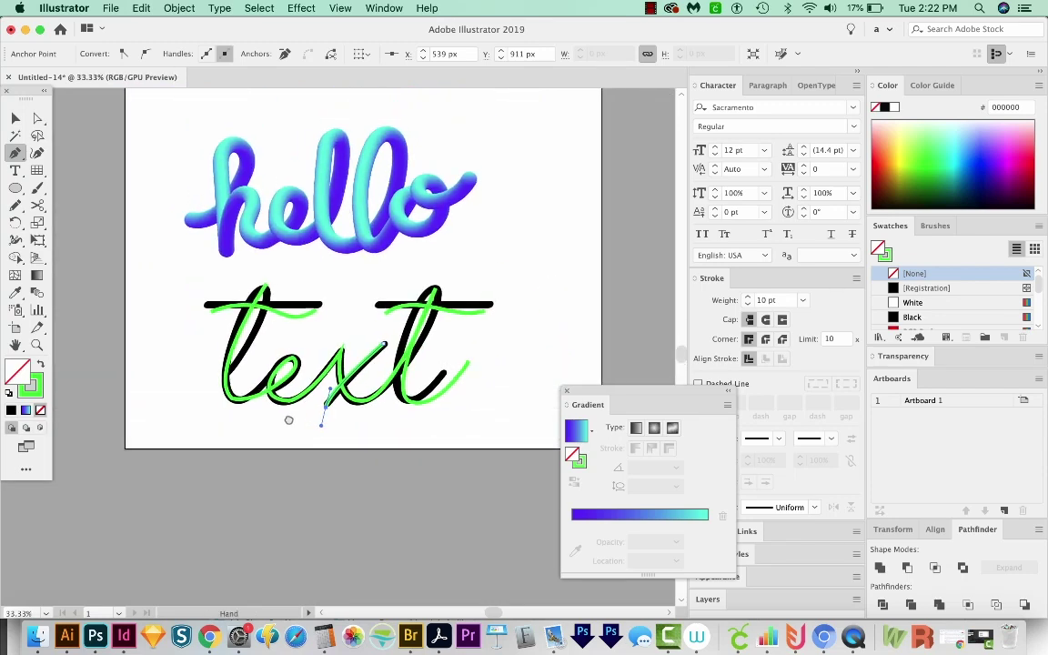
pyautogui.moveTo(289, 421); pyautogui.dragTo(279, 428)
pyautogui.press('v')
pyautogui.click(331, 437)
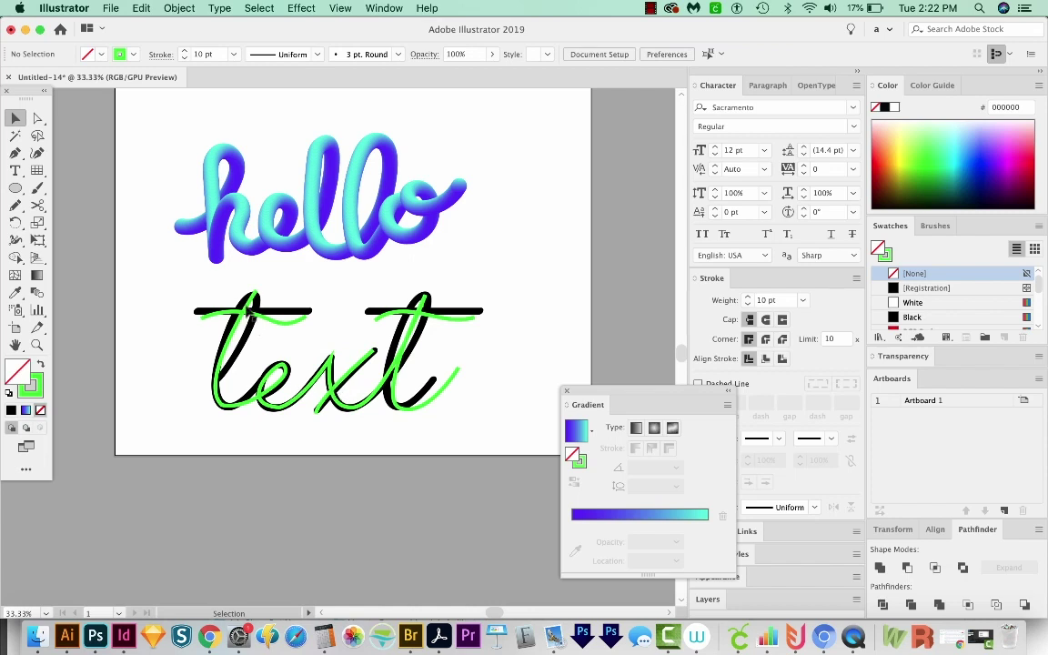
# Select the four green traced paths together to review them: the main lettering, both crossbars and the diagonal of the "x"
pyautogui.click(253, 314)
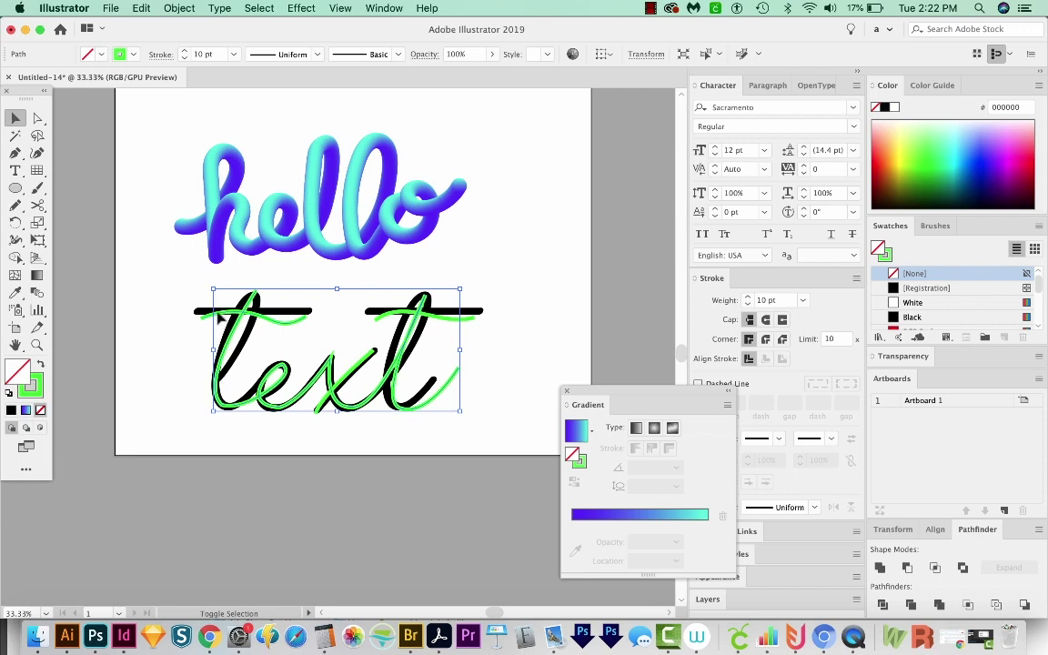
pyautogui.keyDown('shift'); pyautogui.click(221, 316); pyautogui.keyUp('shift')
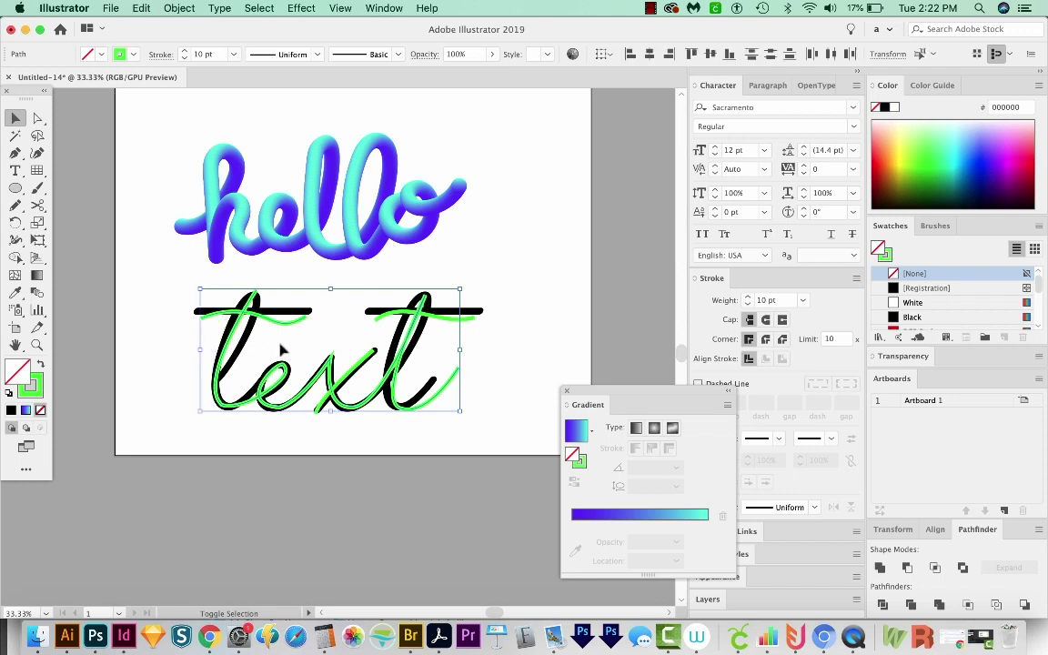
pyautogui.keyDown('shift'); pyautogui.click(352, 374); pyautogui.keyUp('shift')
pyautogui.keyDown('shift'); pyautogui.click(387, 316); pyautogui.keyUp('shift')
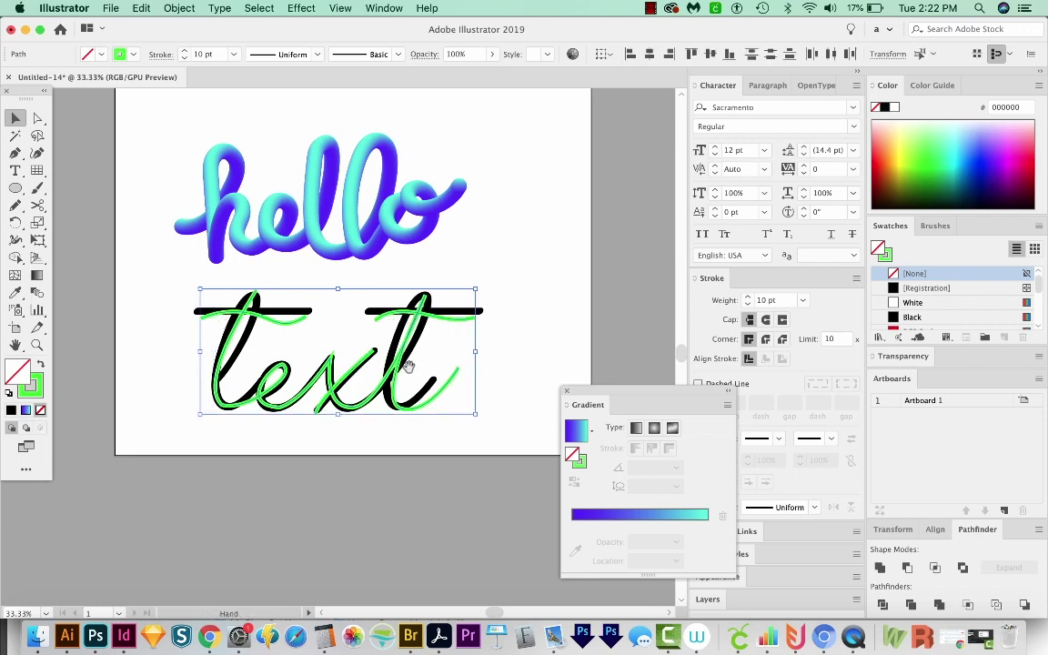
pyautogui.moveTo(414, 341)
pyautogui.mouseDown()
pyautogui.moveTo(416, 316)
pyautogui.moveTo(404, 344)
pyautogui.moveTo(407, 331)
pyautogui.mouseUp()
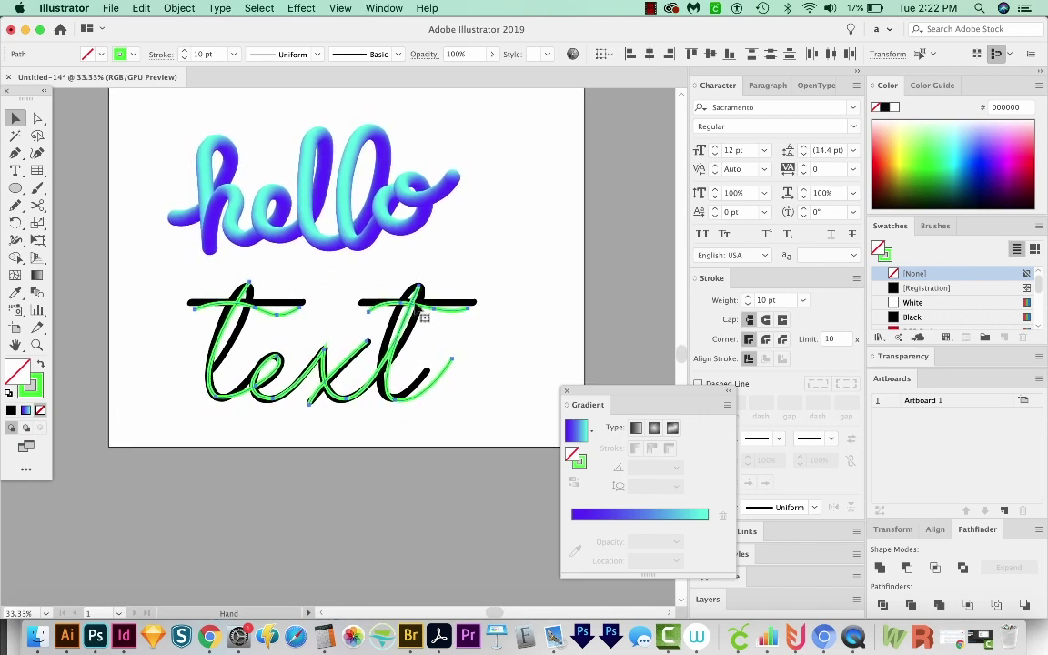
# Copy the two gradient end circles of the "hello" blend with Group Selection and paste them as separate objects
pyautogui.click(458, 187)
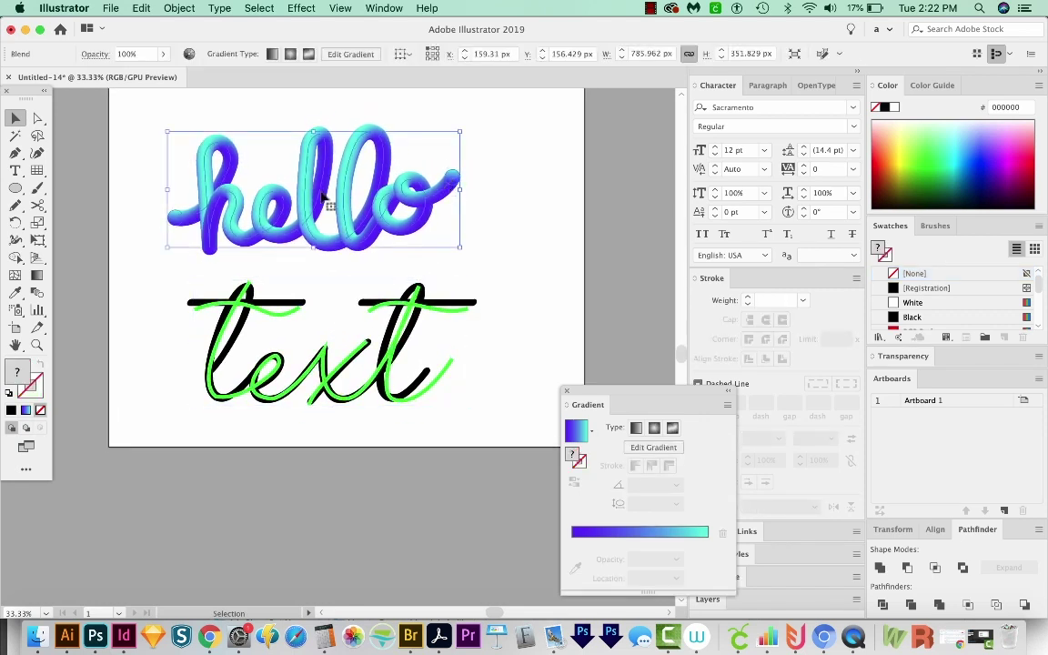
pyautogui.moveTo(480, 199); pyautogui.dragTo(484, 205)
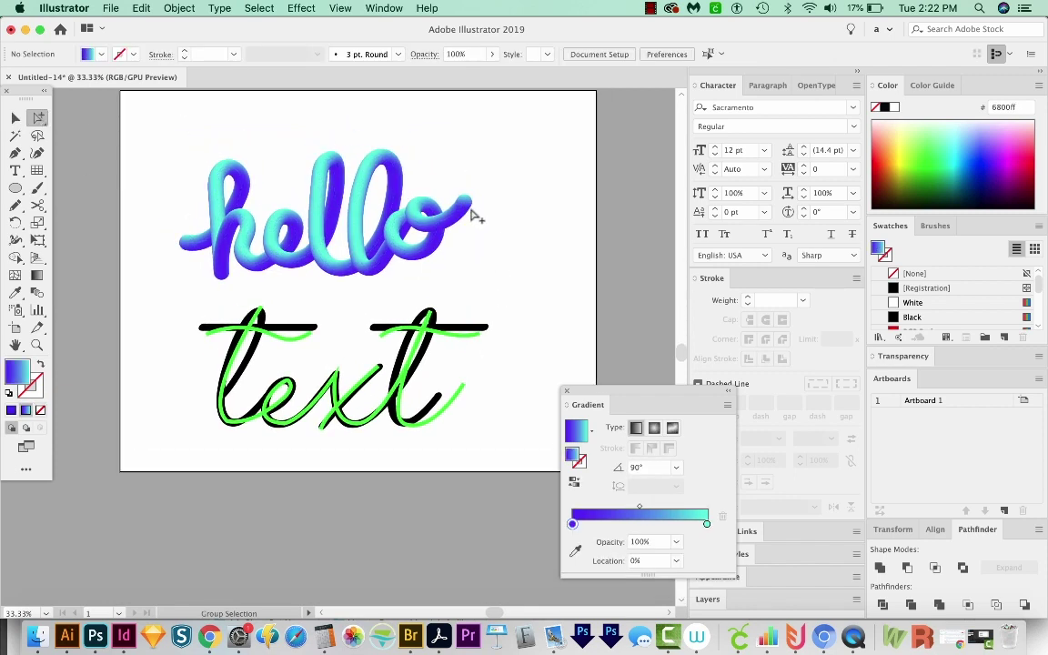
pyautogui.click(469, 213)
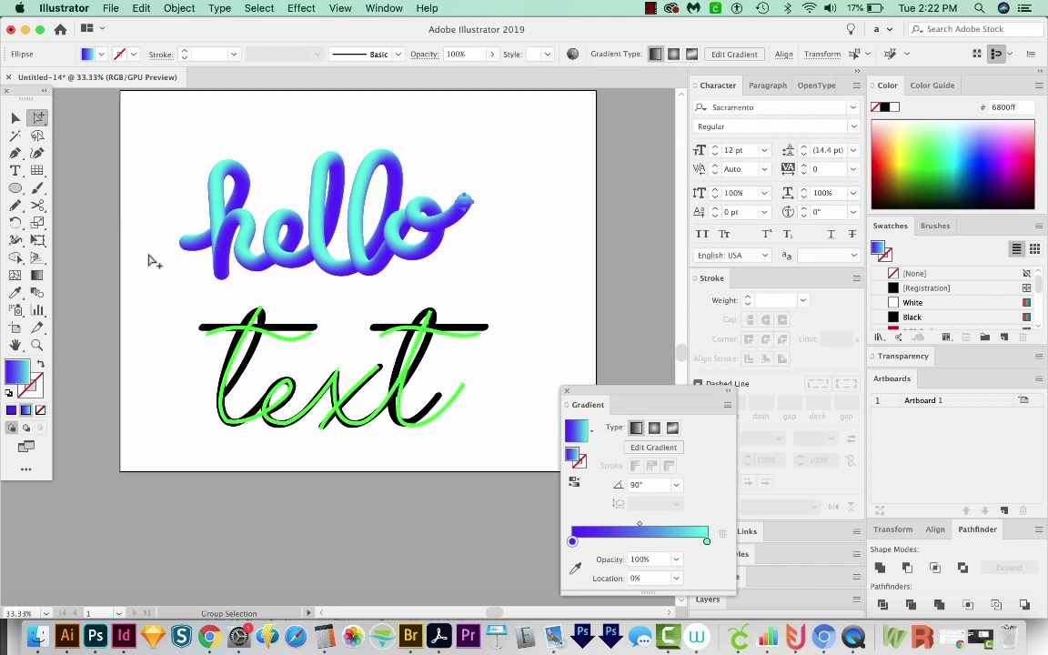
pyautogui.press('super+c')
pyautogui.keyDown('shift'); pyautogui.click(183, 254); pyautogui.keyUp('shift')
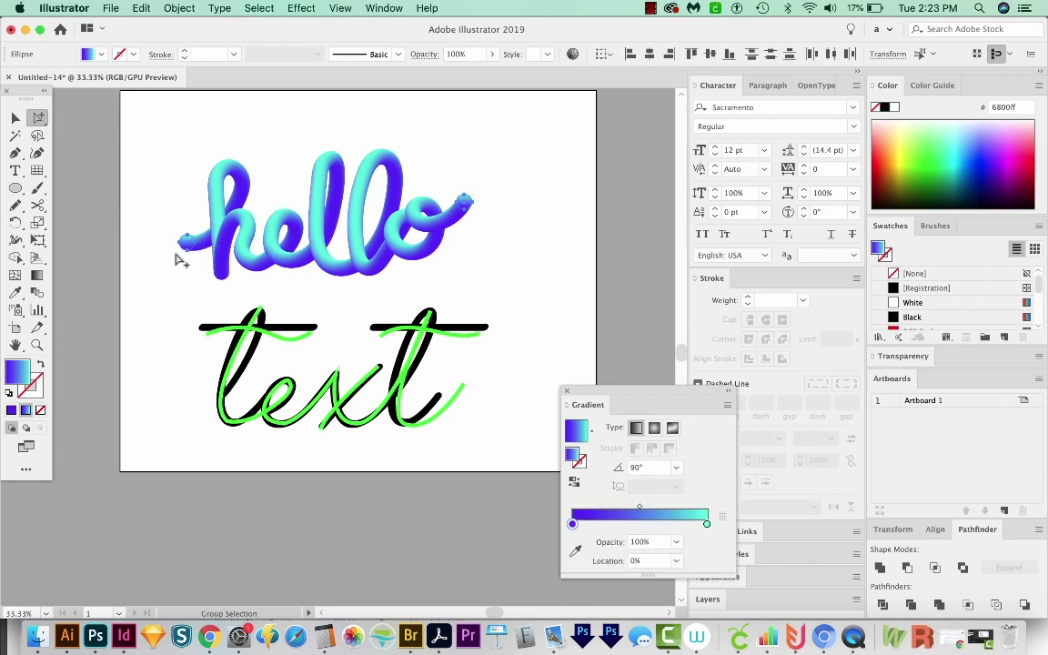
pyautogui.press('super+alt+b')
pyautogui.press('super+shift+a')
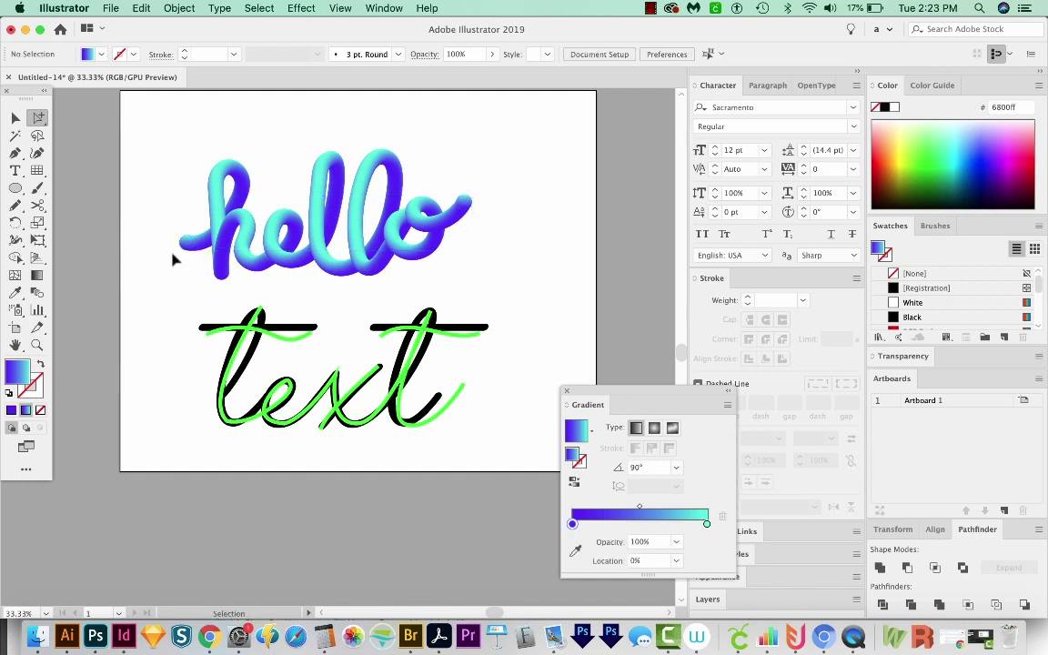
pyautogui.press('super+v')
pyautogui.press('v')
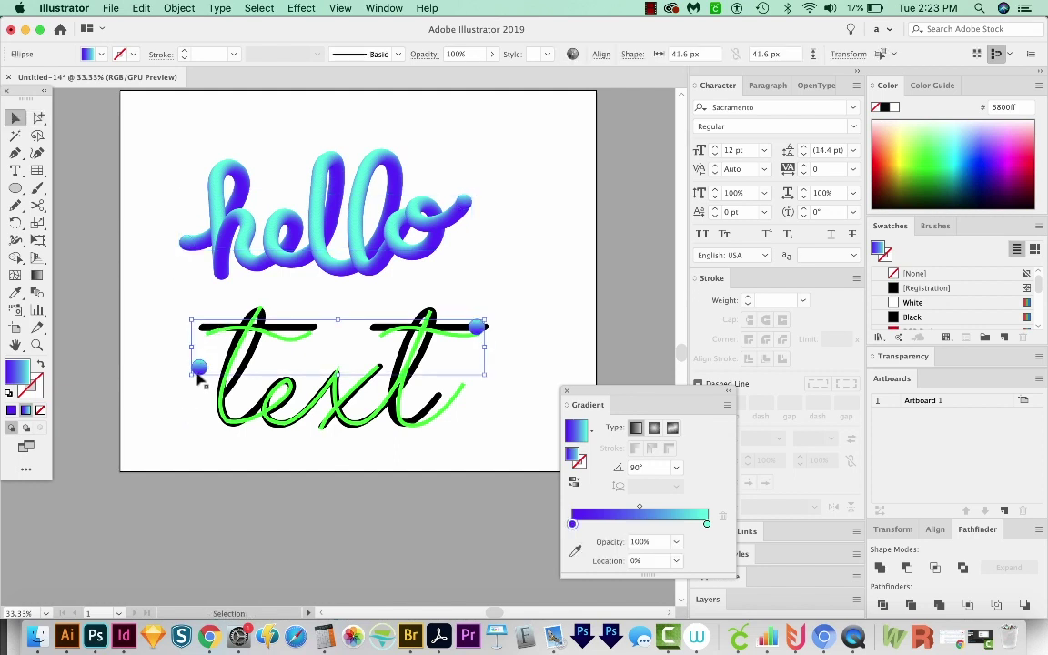
# Line up the two pasted circles in a short horizontal row below "text" and blend them into a gradient bar
pyautogui.moveTo(198, 376); pyautogui.dragTo(208, 474)
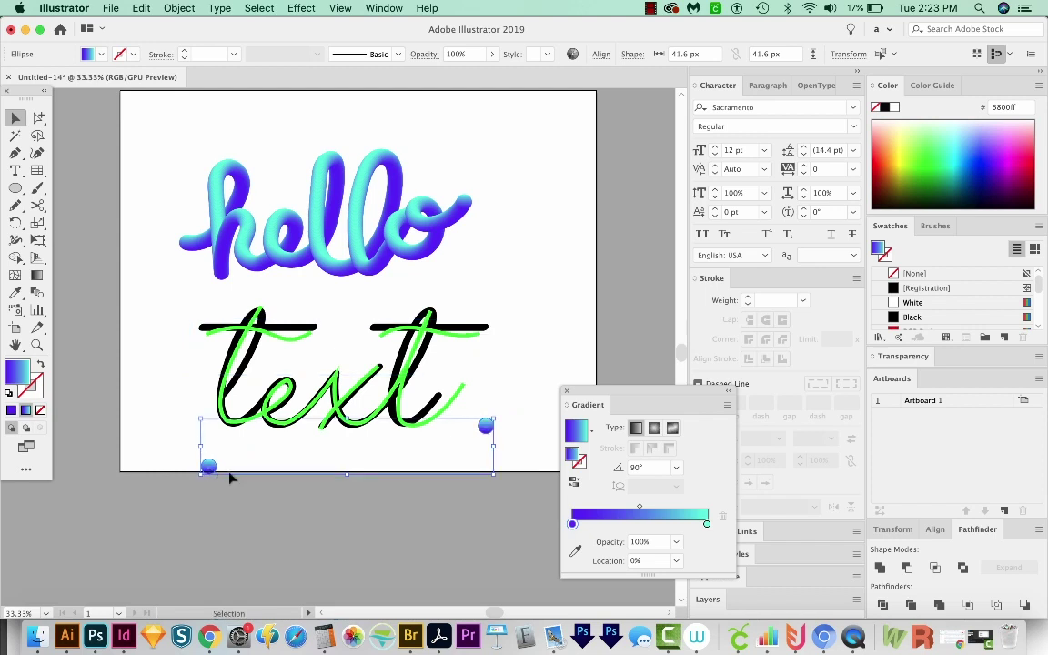
pyautogui.click(455, 475)
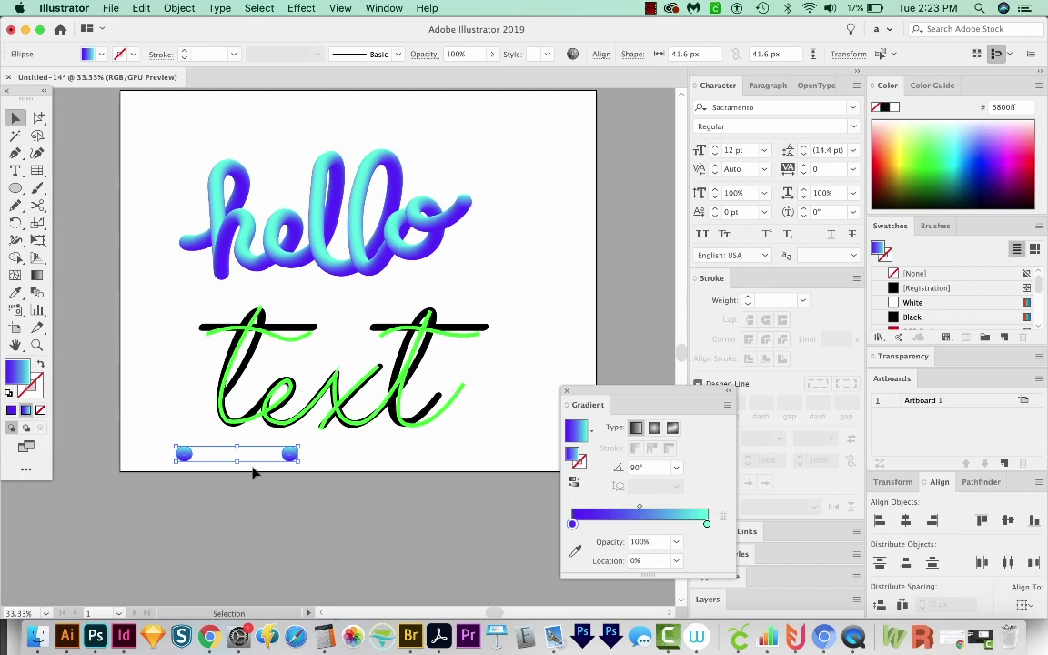
pyautogui.press('a')
pyautogui.press('super+alt+b')
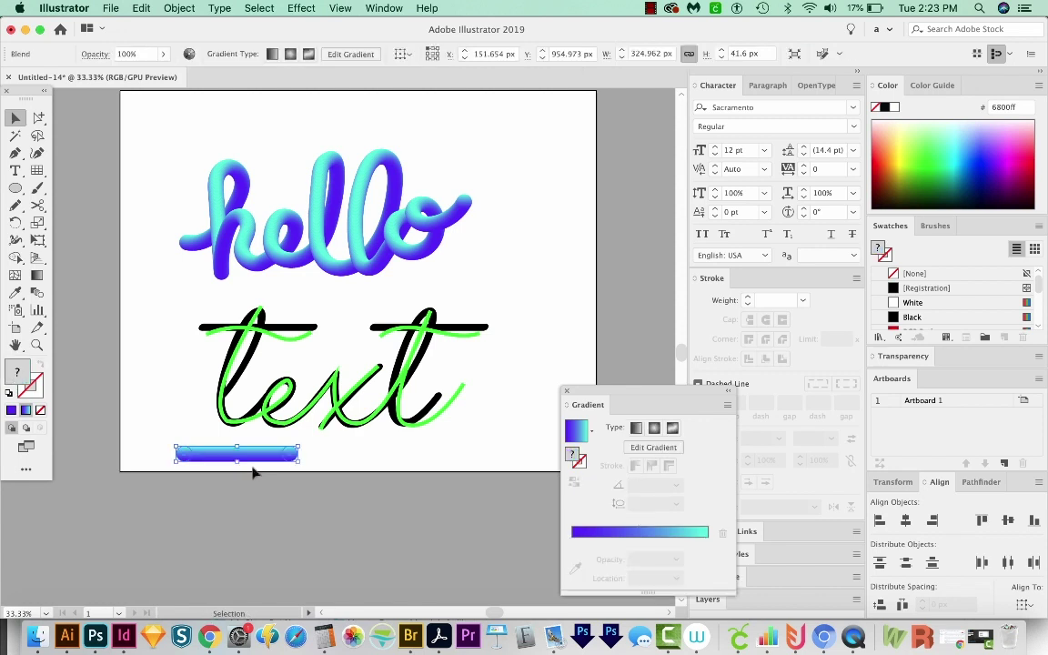
# Duplicate the gradient bar horizontally three times at equal spacing to make a row of four blends
pyautogui.scroll(-2, 278, 446)
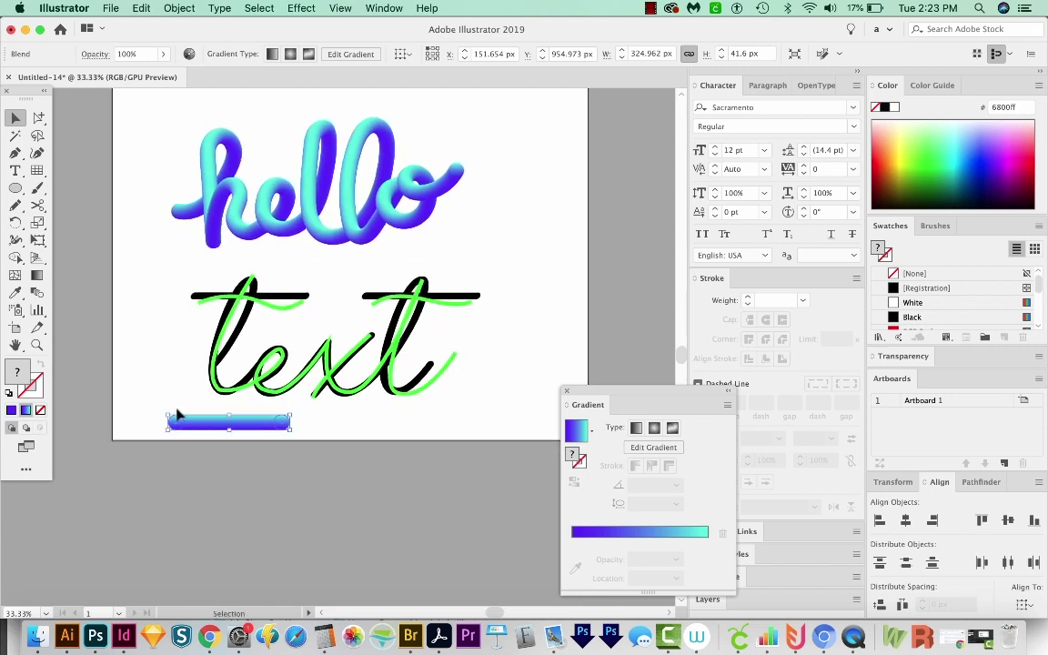
pyautogui.moveTo(203, 428); pyautogui.dragTo(359, 435)
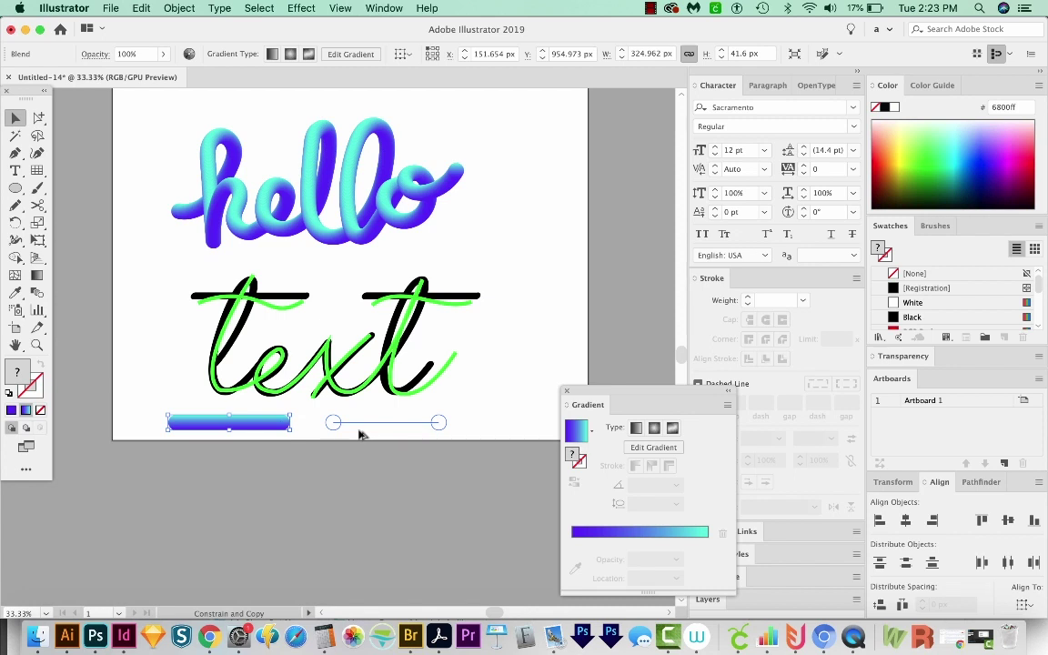
pyautogui.moveTo(359, 435); pyautogui.dragTo(357, 435)
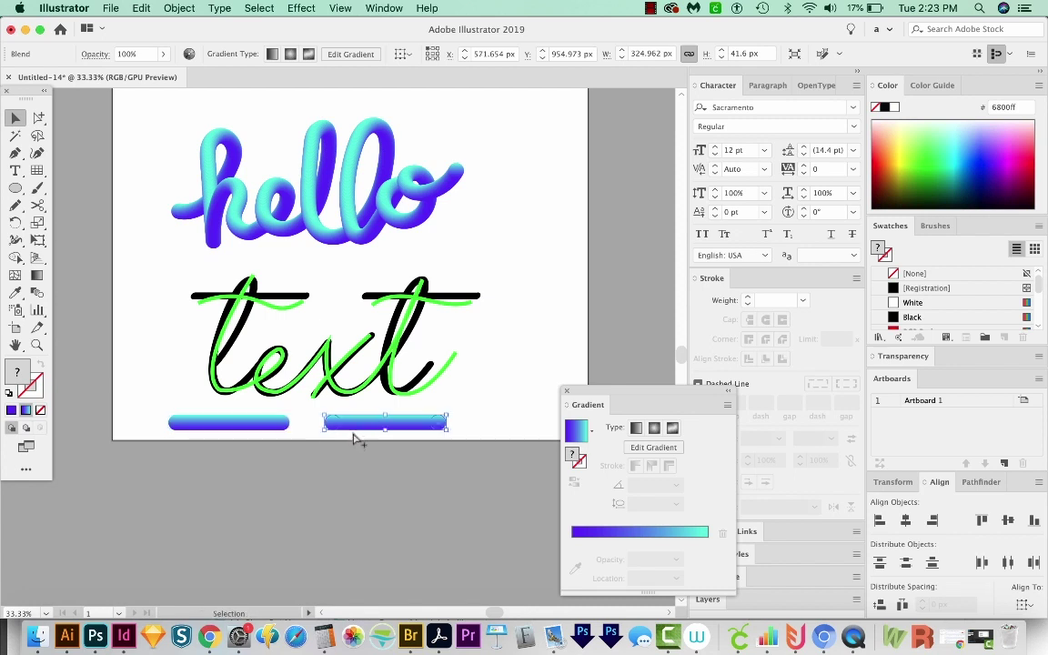
pyautogui.press('super+d')
pyautogui.press('super+d')
pyautogui.scroll(-4, 348, 473)
pyautogui.hscroll(5, 348, 473)
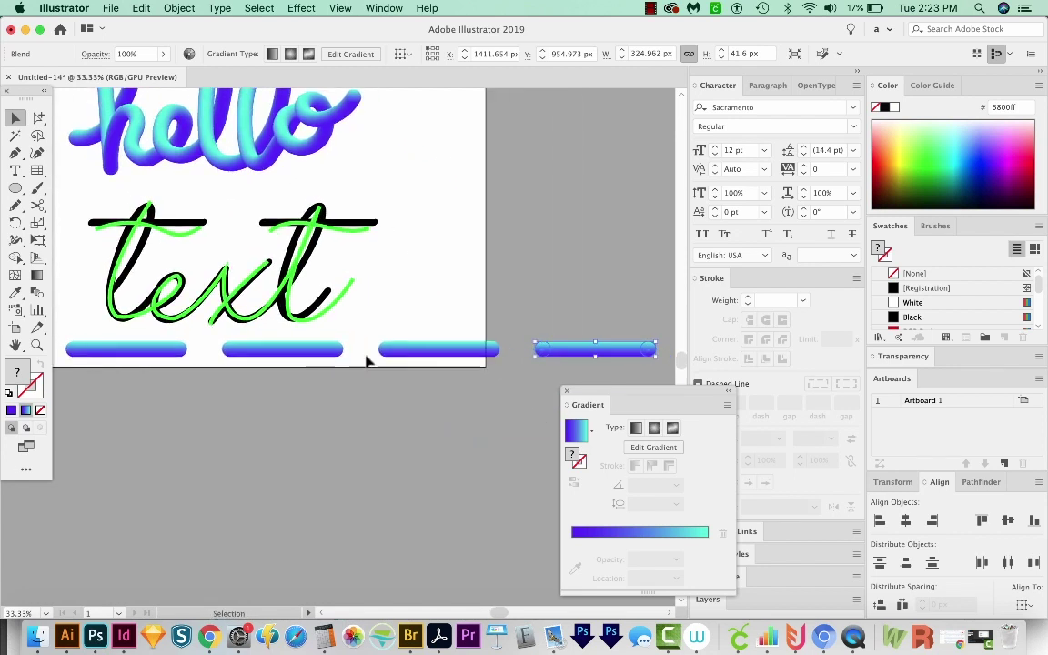
# Replace the spine of the first gradient bar with the green crossbar path of the first "t"
pyautogui.click(165, 365)
pyautogui.scroll(1, 130, 239)
pyautogui.hscroll(-1, 130, 239)
pyautogui.click(128, 235)
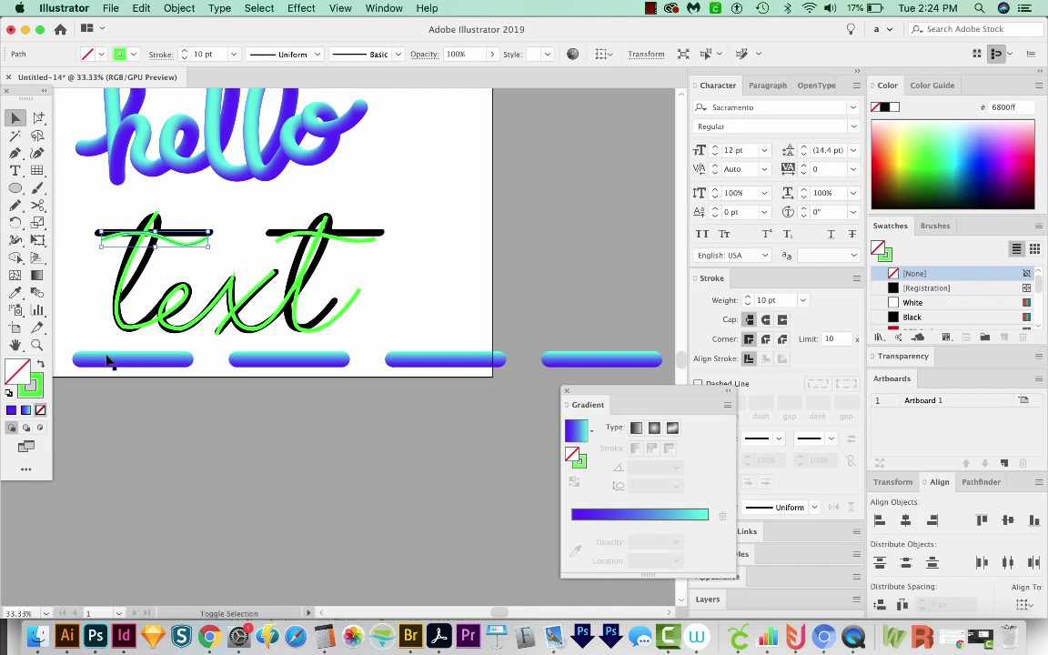
pyautogui.keyDown('shift'); pyautogui.click(108, 363); pyautogui.keyUp('shift')
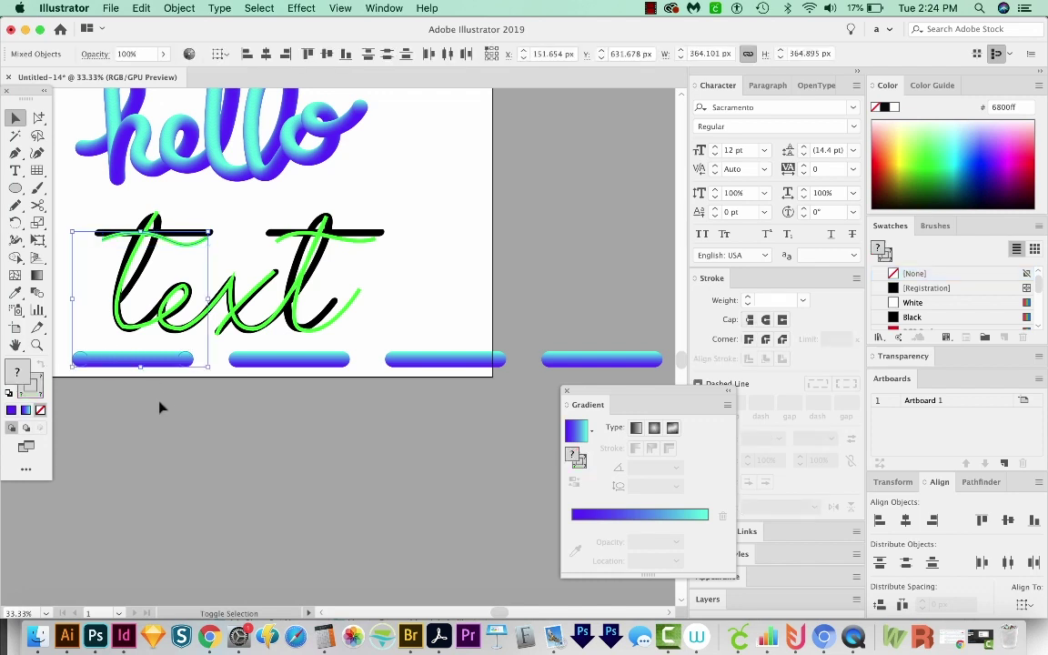
pyautogui.click(179, 7)
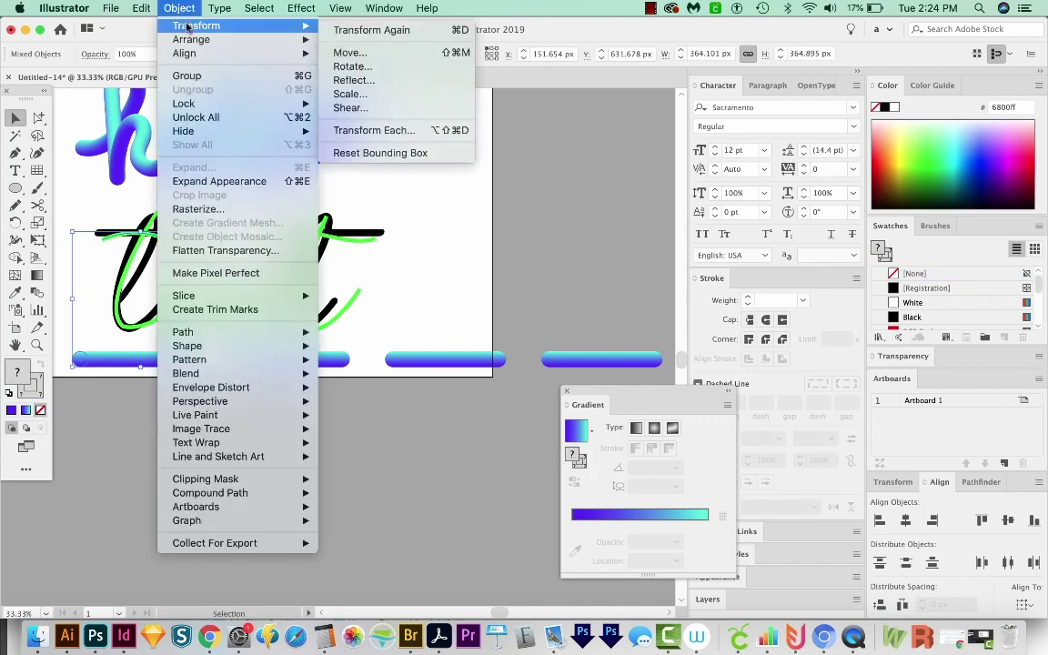
pyautogui.moveTo(202, 391)
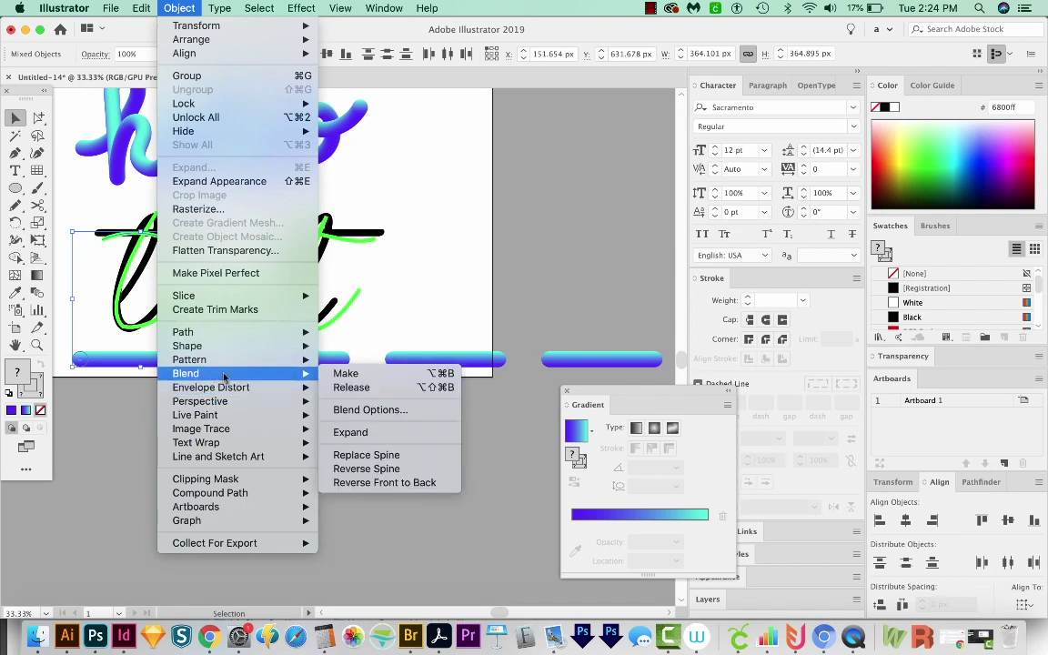
pyautogui.click(393, 454)
# Replace the spine of the second gradient bar with the green main lettering path of "text"
pyautogui.keyDown('shift'); pyautogui.click(242, 361); pyautogui.keyUp('shift')
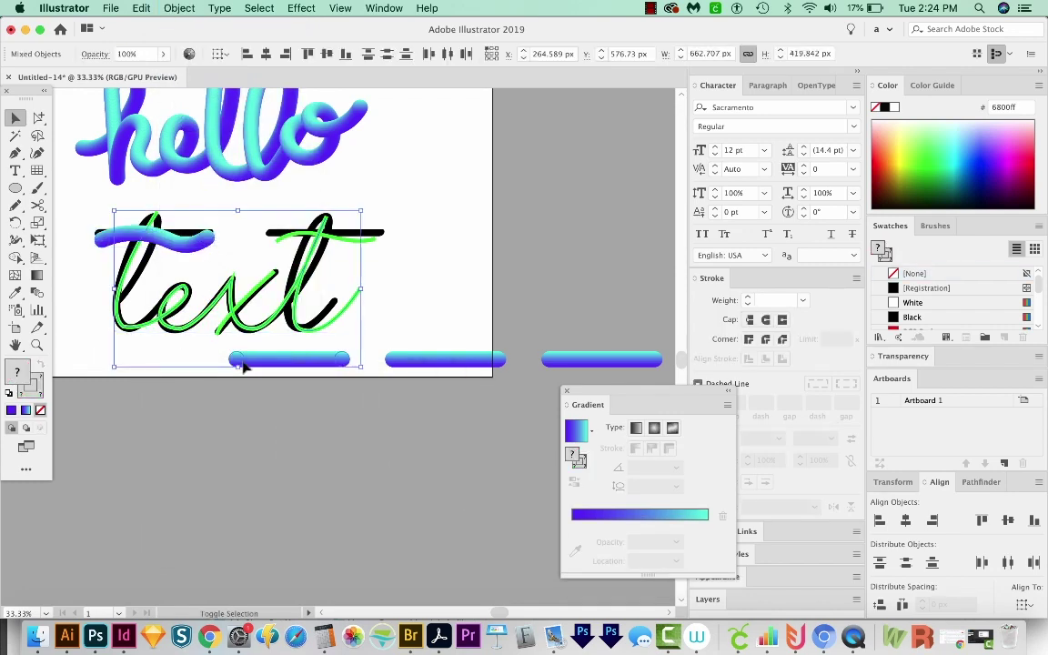
pyautogui.click(173, 8)
pyautogui.moveTo(210, 373)
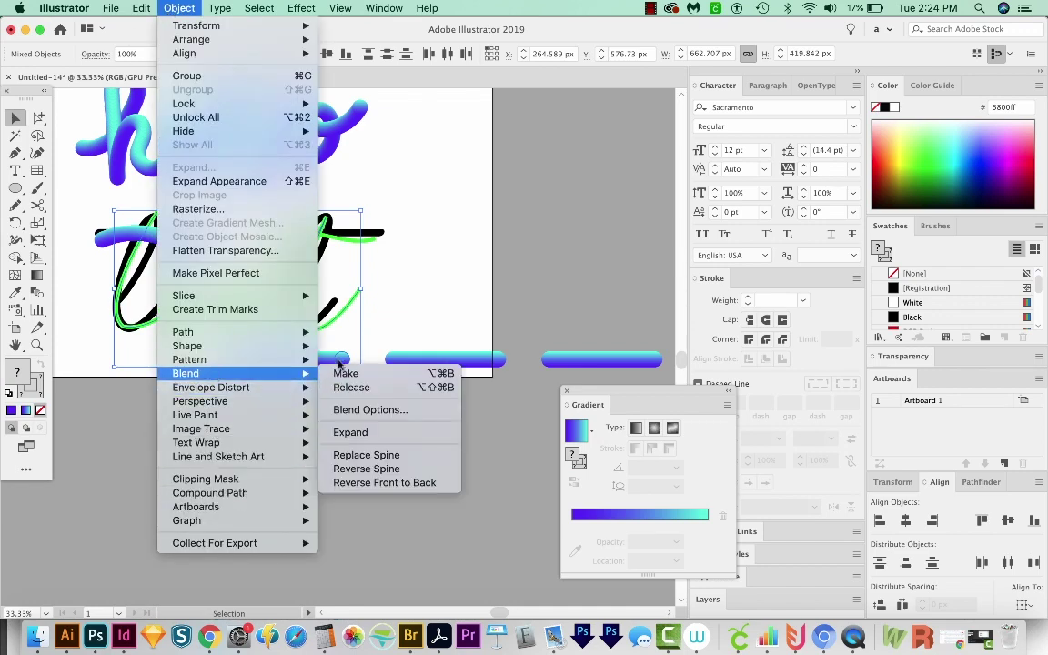
pyautogui.click(400, 456)
# Replace the spines of the remaining two gradient bars with the "x" diagonal path and the last "t" crossbar path
pyautogui.click(179, 8)
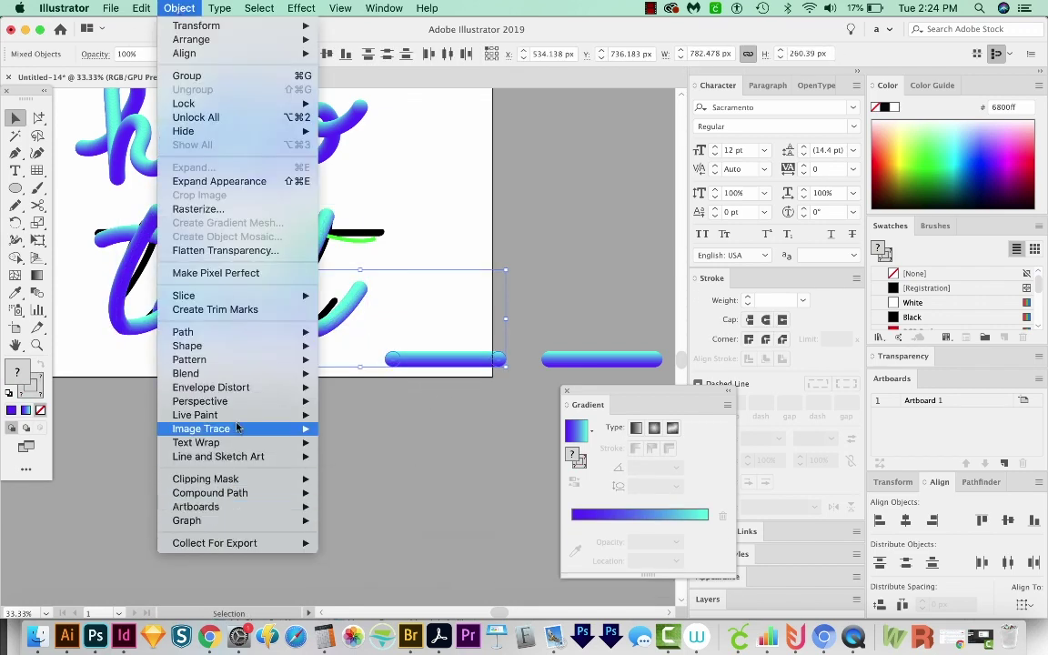
pyautogui.moveTo(214, 369)
pyautogui.click(393, 456)
pyautogui.keyDown('shift'); pyautogui.click(601, 359); pyautogui.keyUp('shift')
pyautogui.click(180, 8)
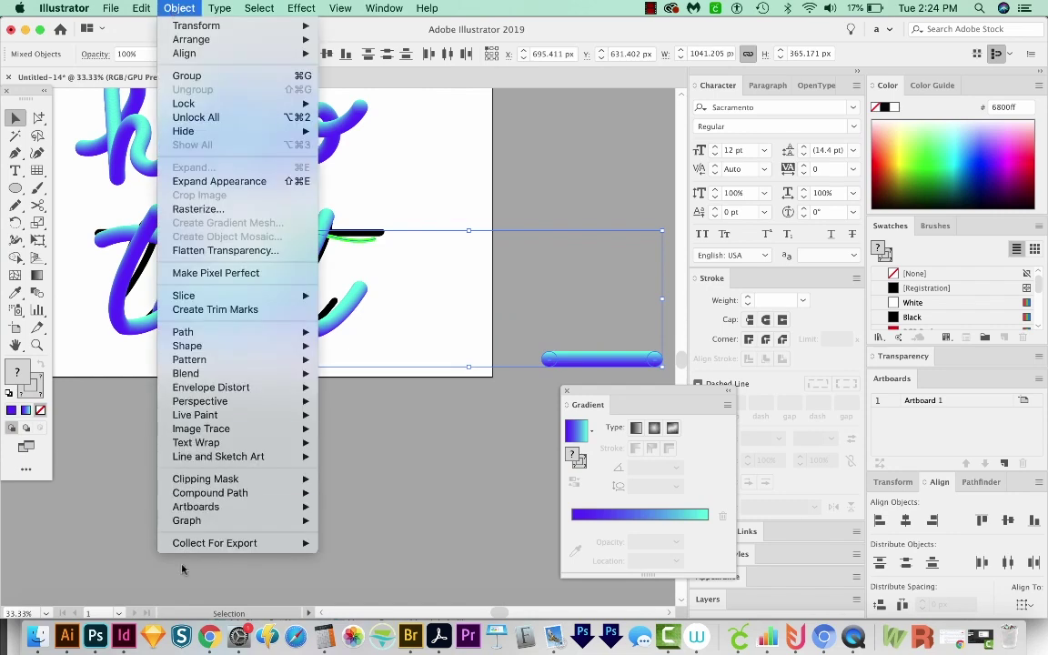
pyautogui.moveTo(209, 373)
pyautogui.click(412, 456)
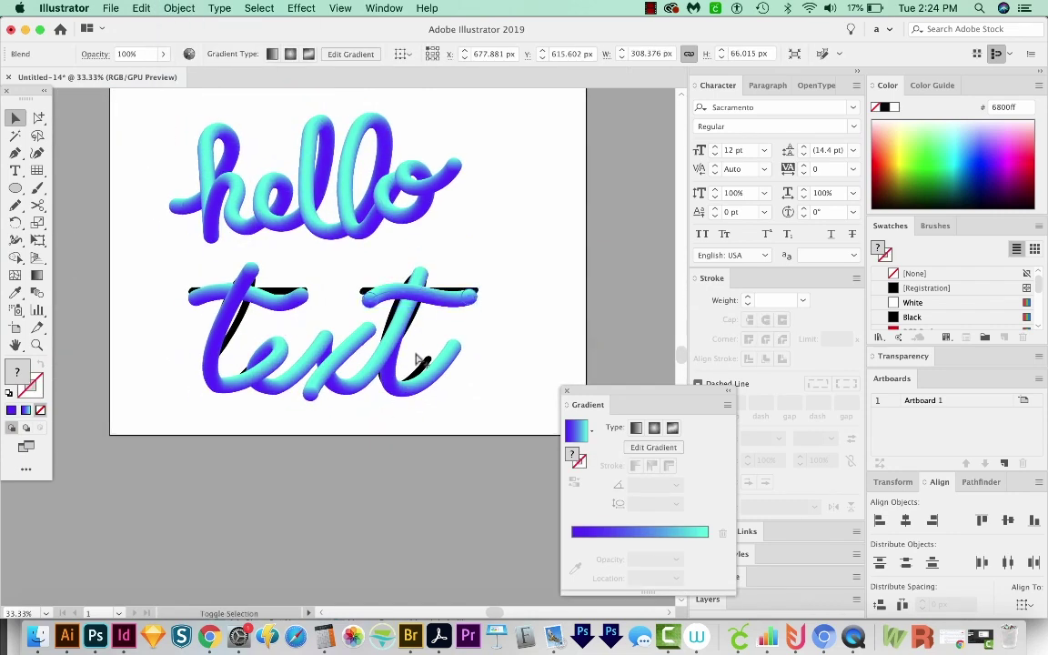
# Unlock the black script type behind the blends and delete it
pyautogui.click(351, 483)
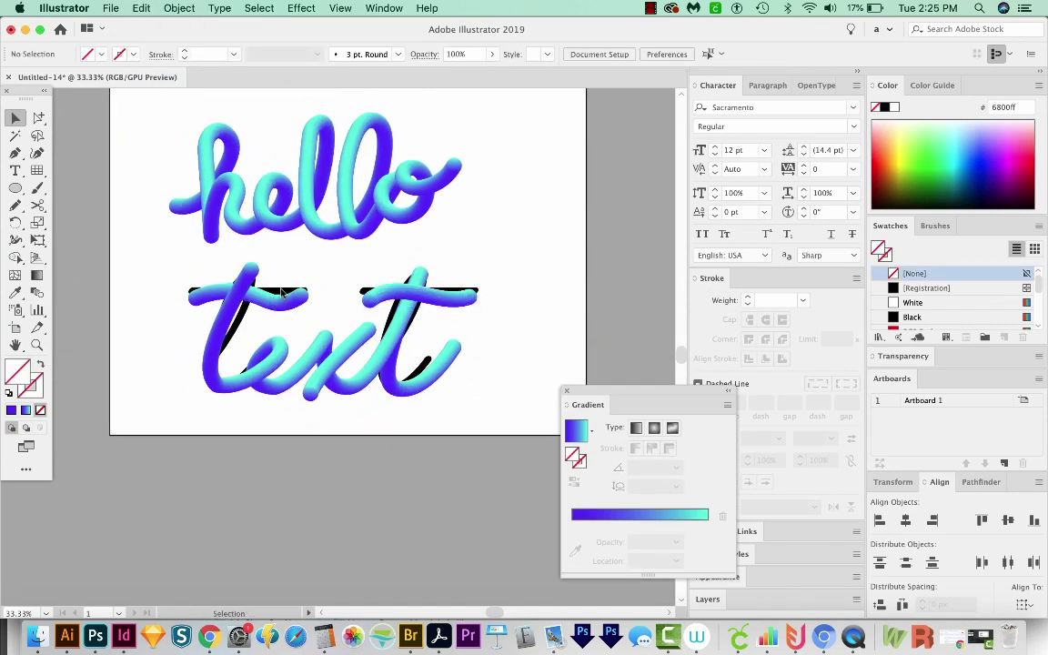
pyautogui.click(161, 8)
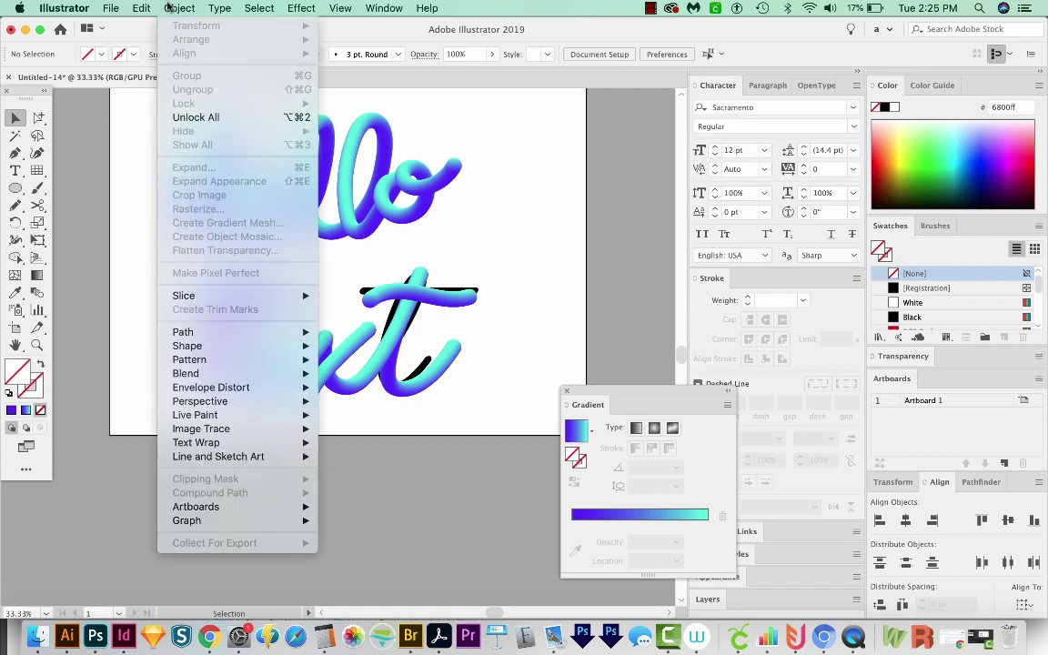
pyautogui.click(227, 121)
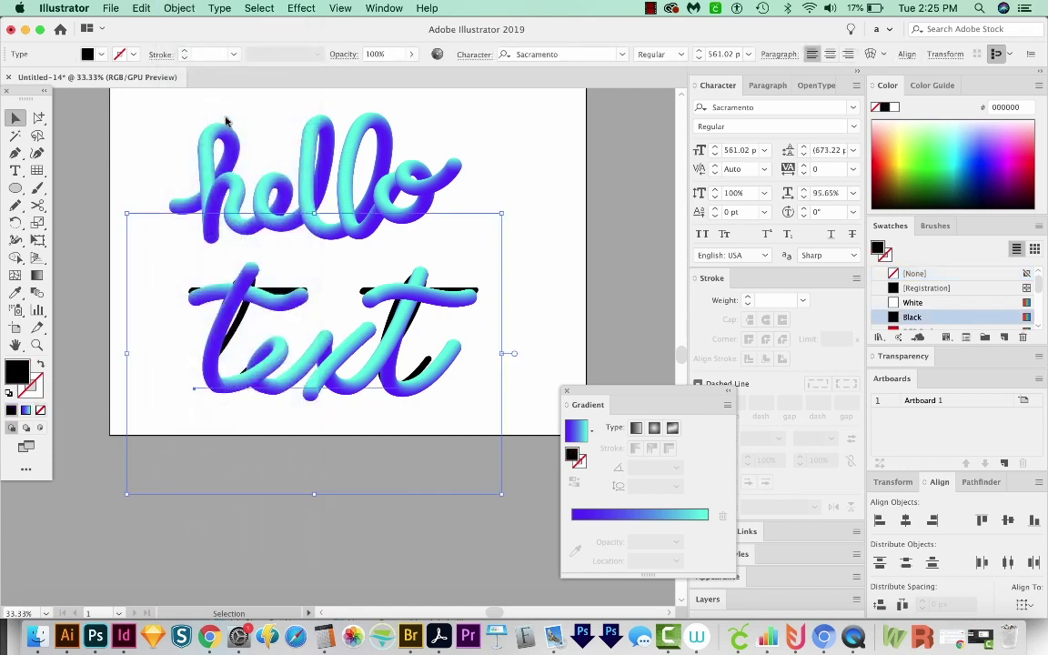
pyautogui.click(327, 448)
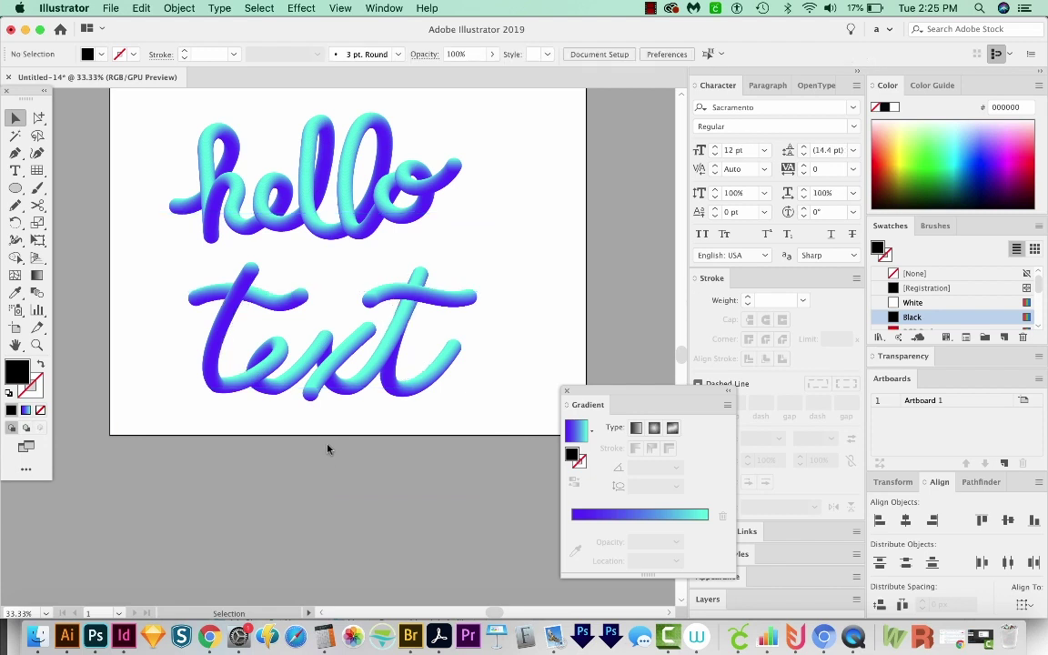
# Redraw the loop and lower curve of the "e" on the main lettering's spine in Outline view to widen it, and return to Preview
pyautogui.moveTo(296, 449); pyautogui.dragTo(244, 427)
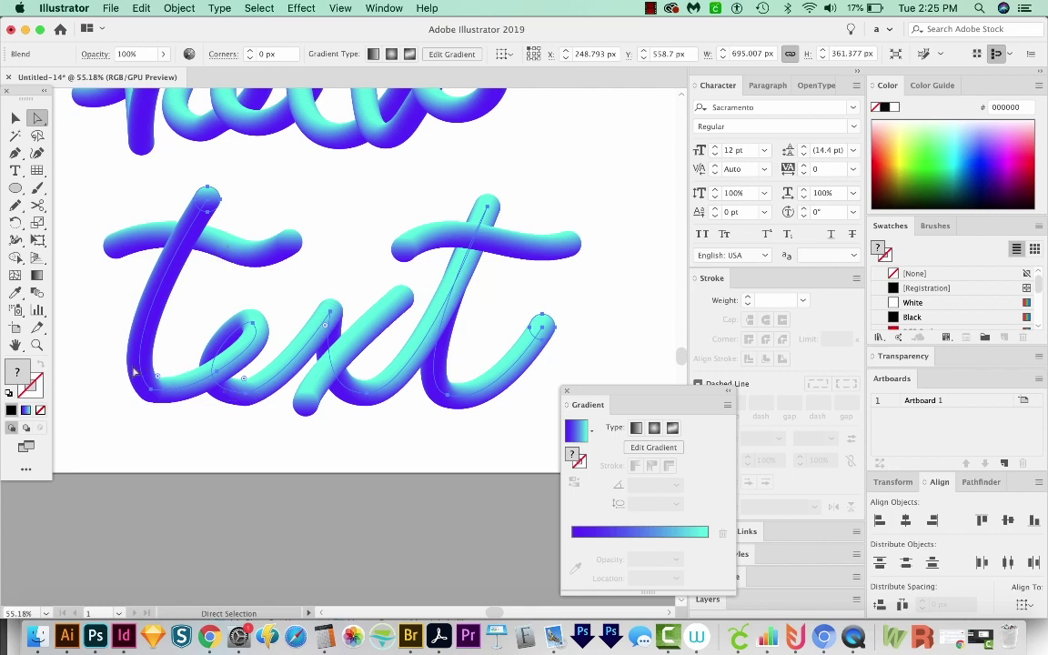
pyautogui.press('n')
pyautogui.moveTo(204, 397)
pyautogui.mouseDown()
pyautogui.moveTo(148, 375)
pyautogui.moveTo(176, 391)
pyautogui.mouseUp()
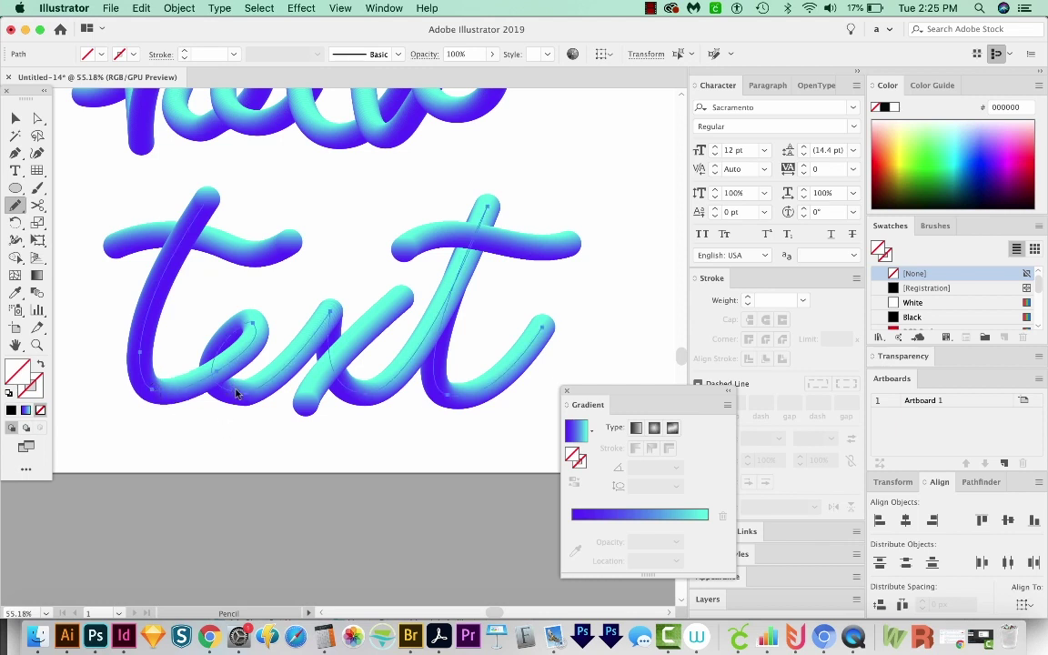
pyautogui.press('super+y')
pyautogui.press('a')
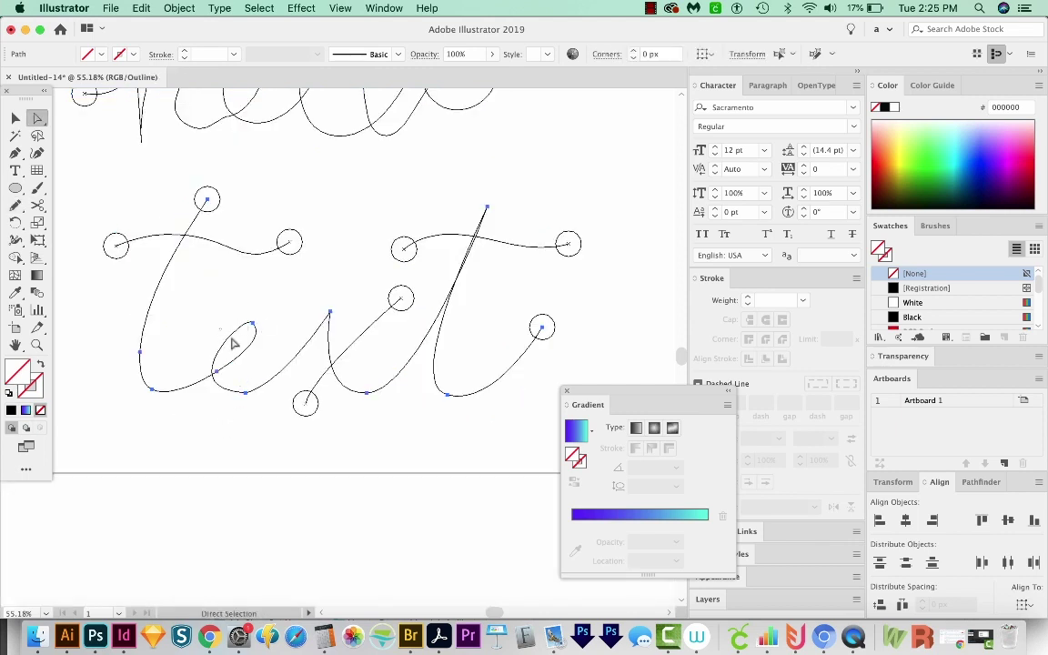
pyautogui.click(259, 326)
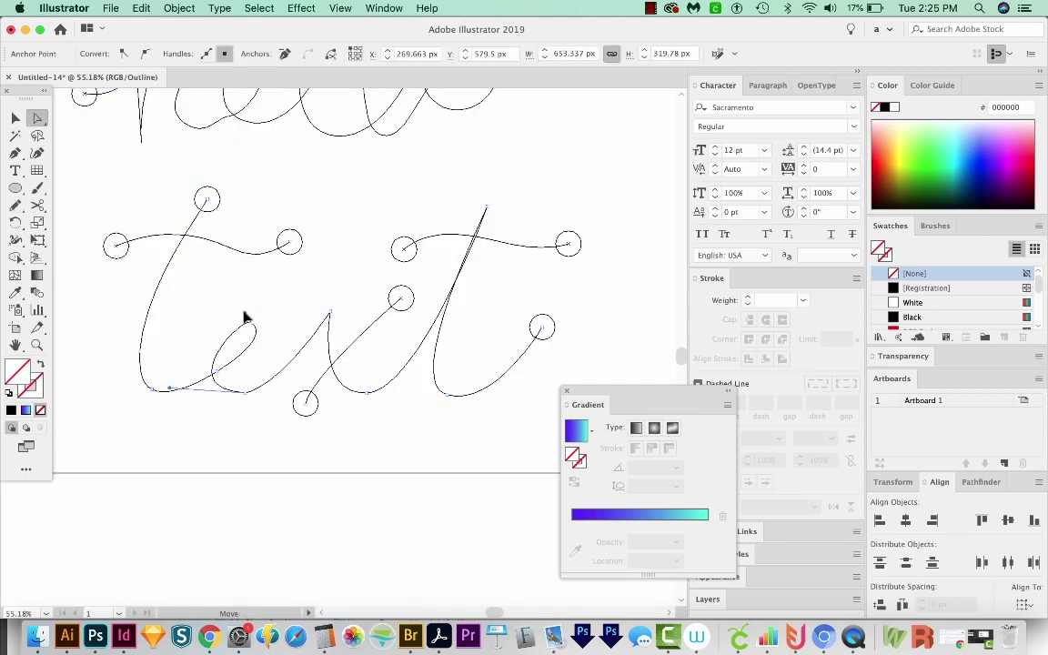
pyautogui.moveTo(244, 315); pyautogui.dragTo(228, 312)
pyautogui.moveTo(266, 389)
pyautogui.mouseDown()
pyautogui.moveTo(241, 395)
pyautogui.moveTo(267, 356)
pyautogui.mouseUp()
pyautogui.press('n')
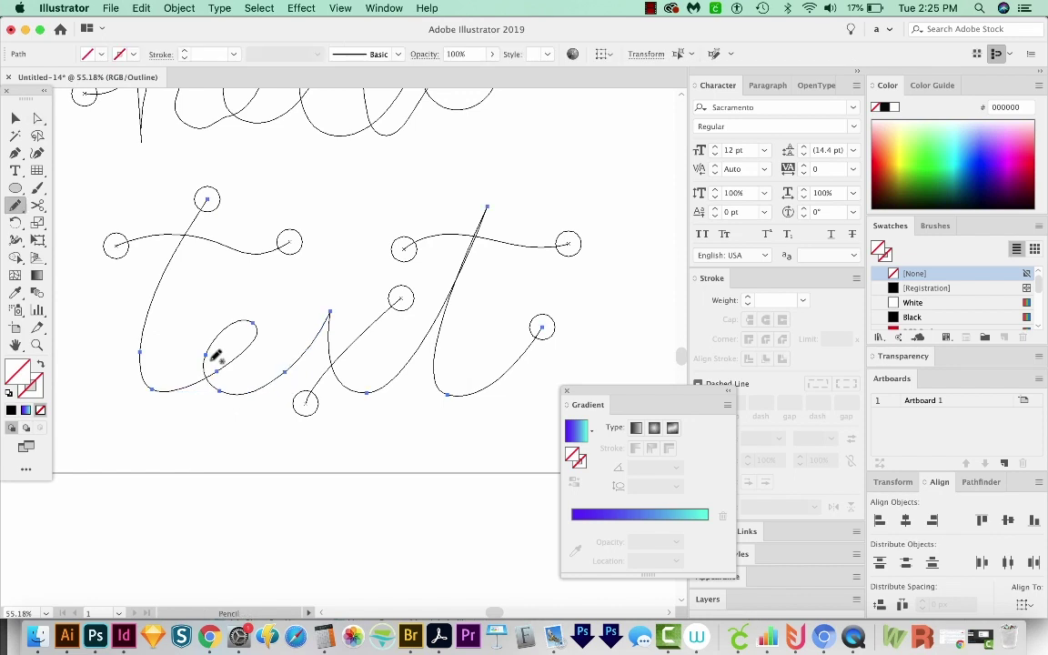
pyautogui.press('v')
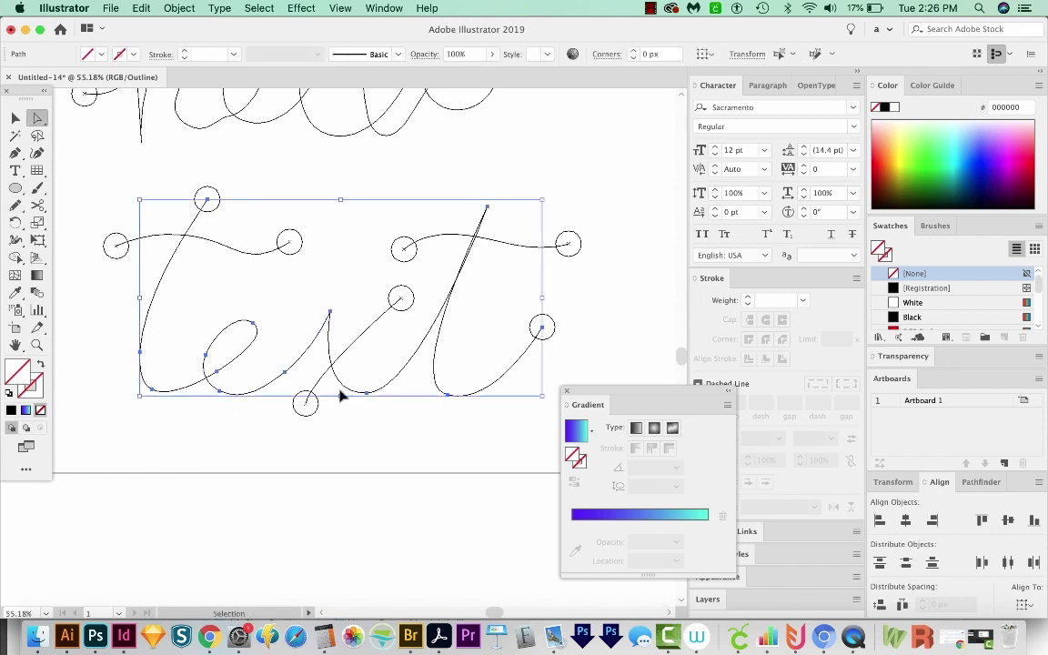
pyautogui.press('super+y')
pyautogui.press('a')
pyautogui.press('v')
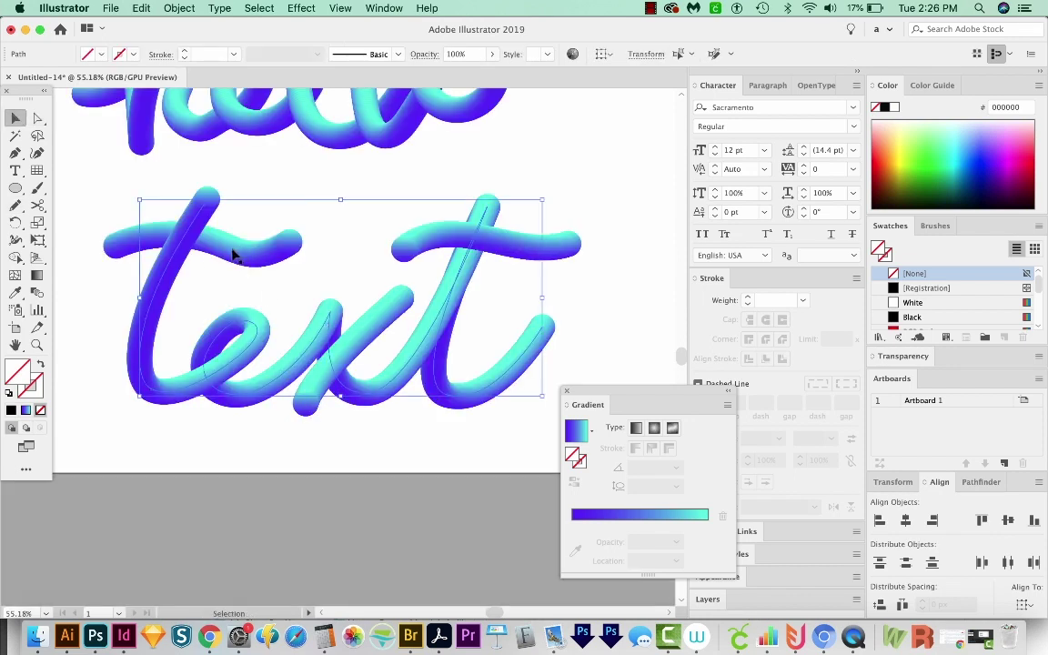
# Bring the crossbar blend of the first "t" to the front, above the main lettering
pyautogui.click(234, 245)
pyautogui.press('shift+super+bracketright')
pyautogui.press('shift+super+a')
pyautogui.moveTo(220, 234); pyautogui.dragTo(216, 241)
pyautogui.press('a')
pyautogui.click(341, 380)
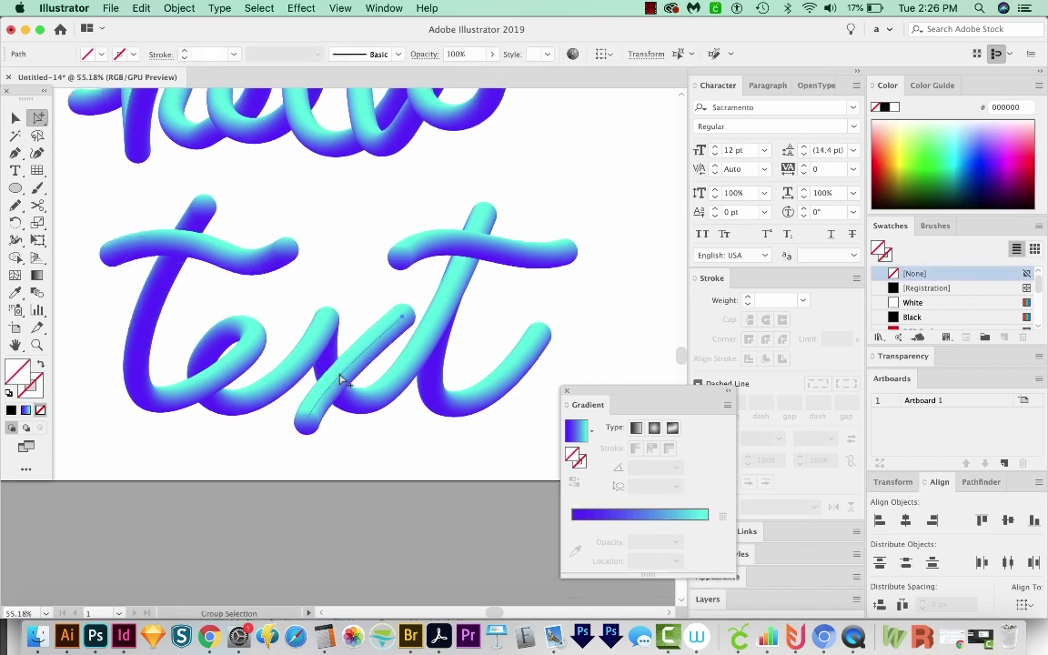
# Extend the main lettering's spine with the Pen tool from the top of the first "t" into a curved lead-in stroke ending at X 148 px, Y 856 px
pyautogui.press('v')
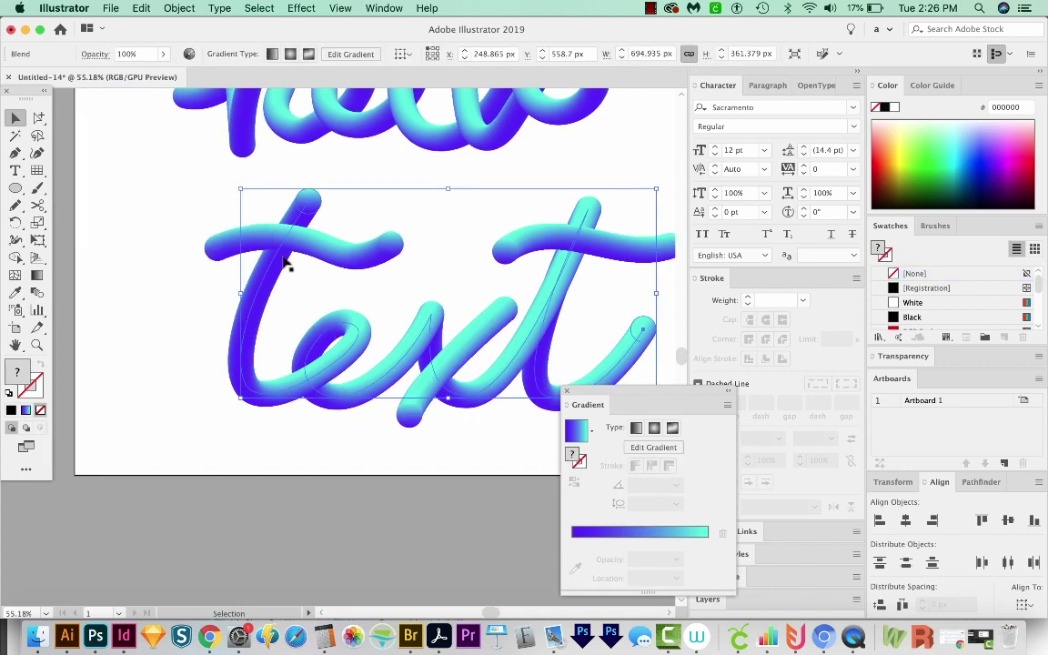
pyautogui.press('super+y')
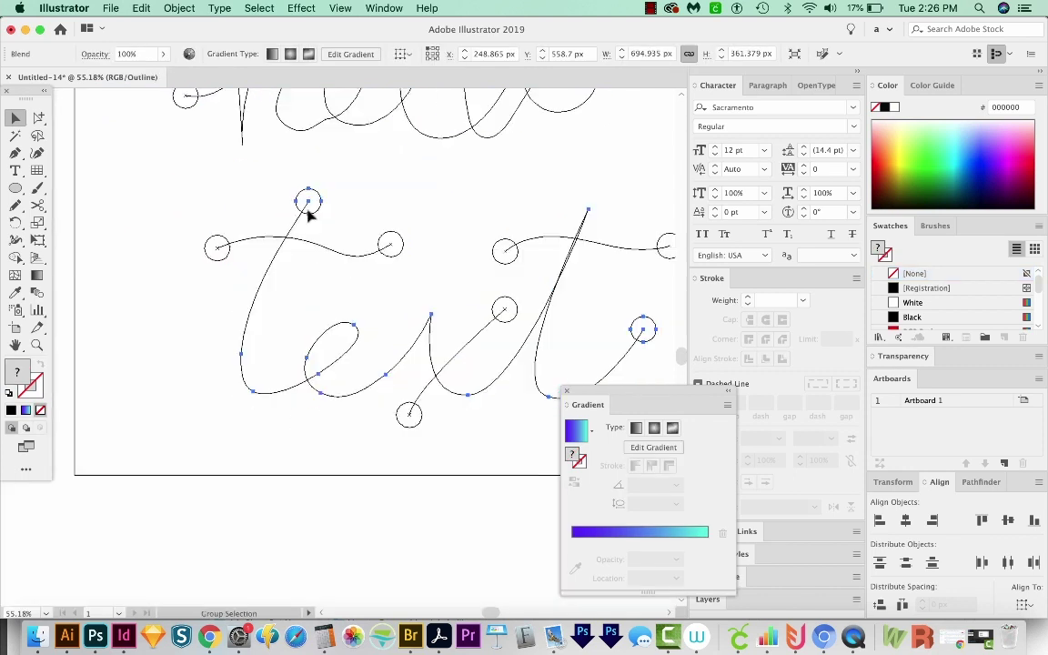
pyautogui.press('v')
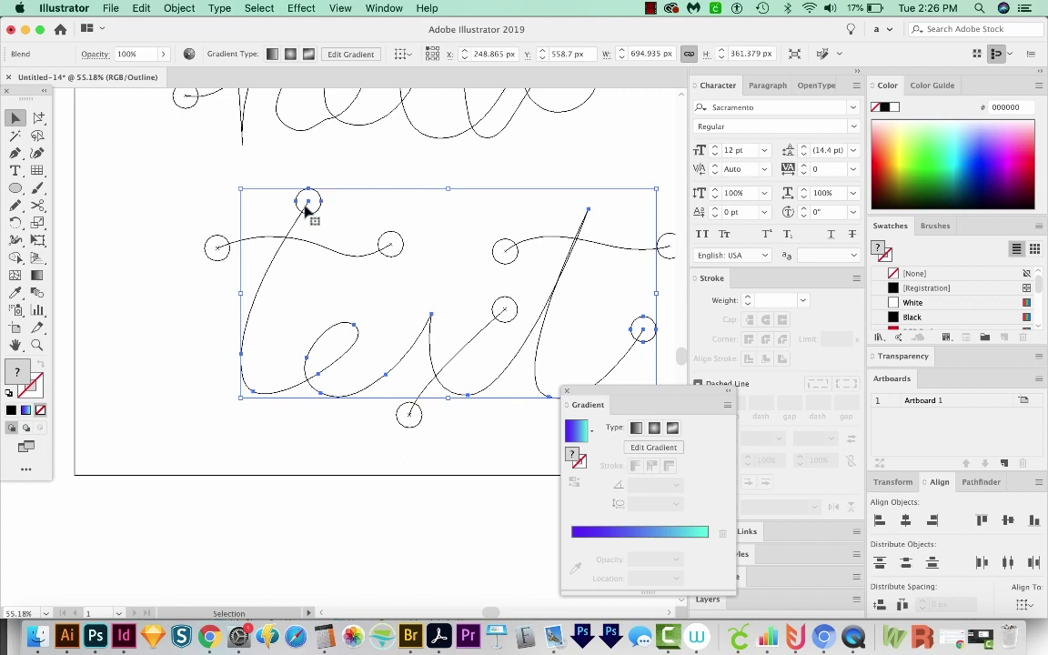
pyautogui.press('p')
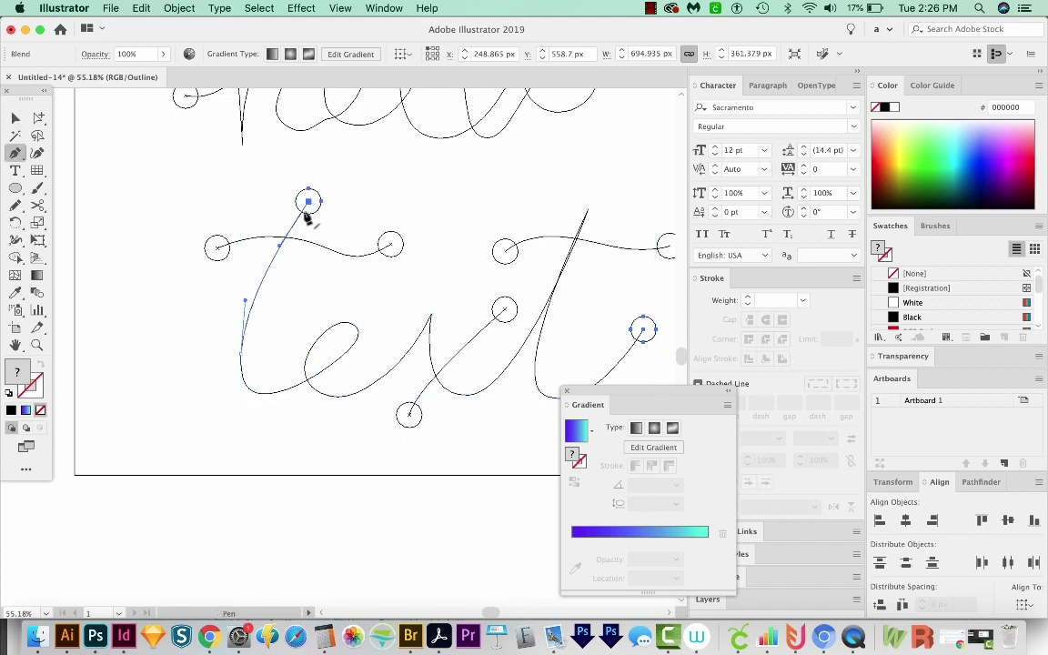
pyautogui.moveTo(310, 203); pyautogui.dragTo(129, 367)
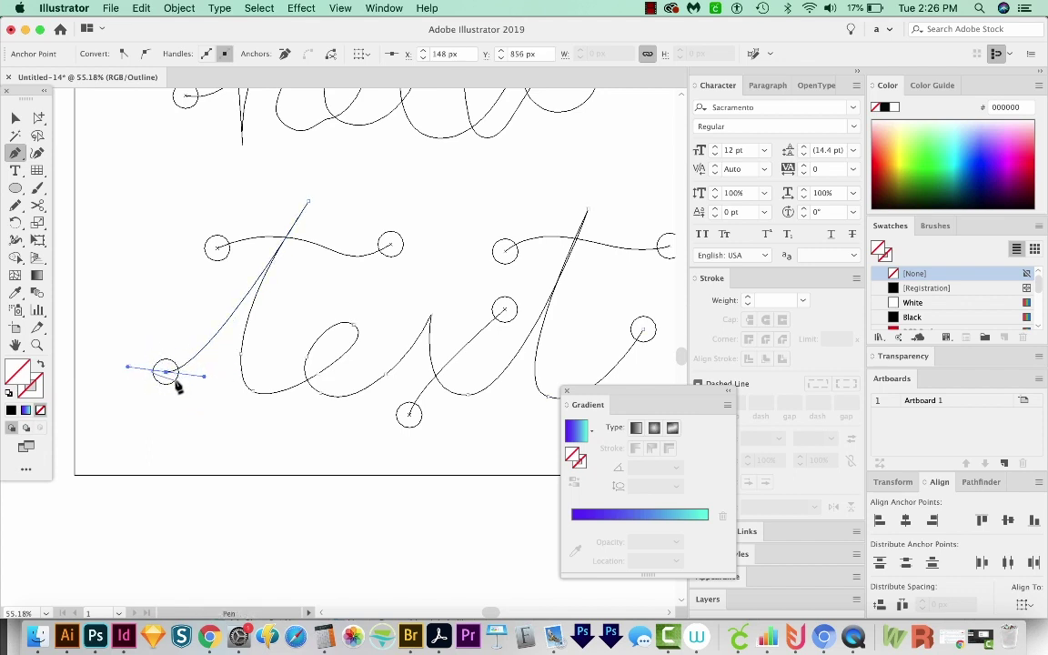
pyautogui.press('super')
pyautogui.press('super+y')
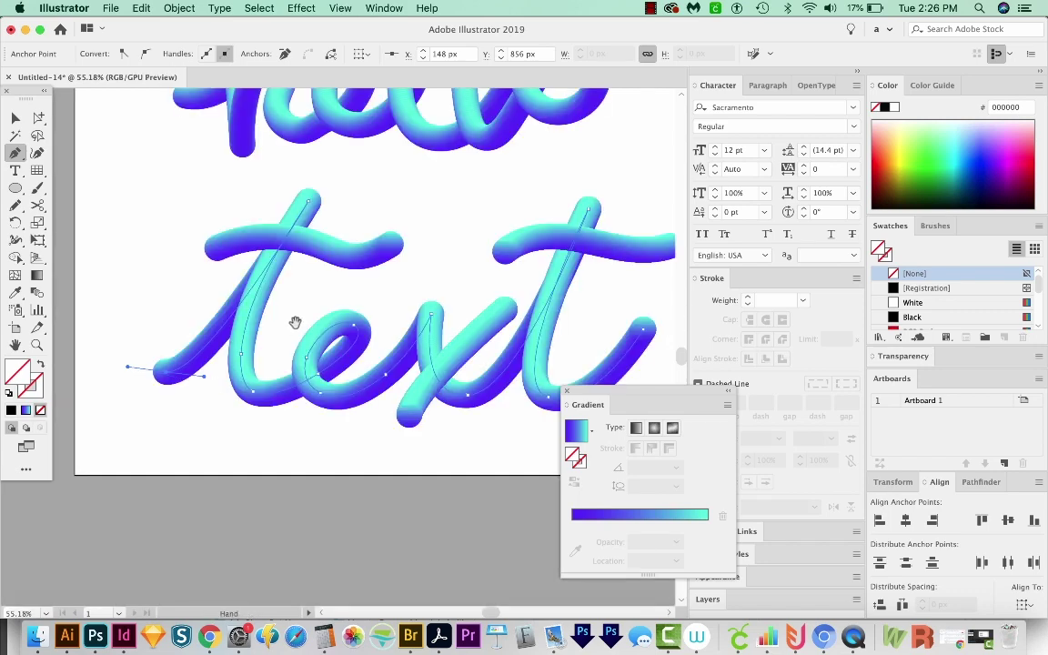
pyautogui.scroll(-2, 292, 323)
pyautogui.moveTo(122, 356); pyautogui.dragTo(126, 358)
pyautogui.click(352, 411)
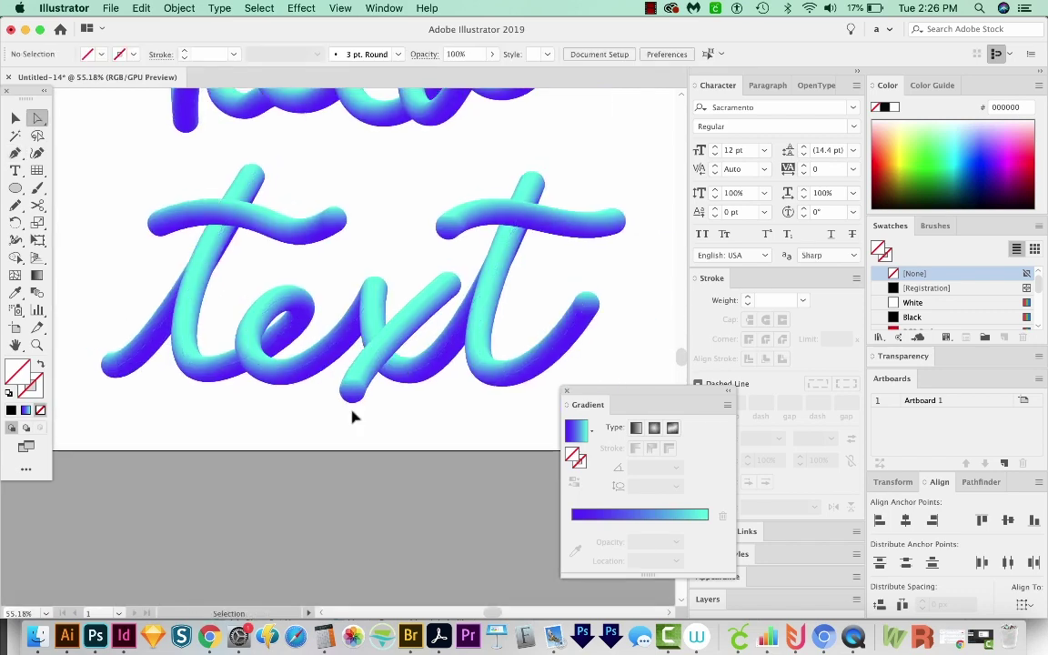
pyautogui.press('super+minus')
pyautogui.scroll(2, 352, 411)
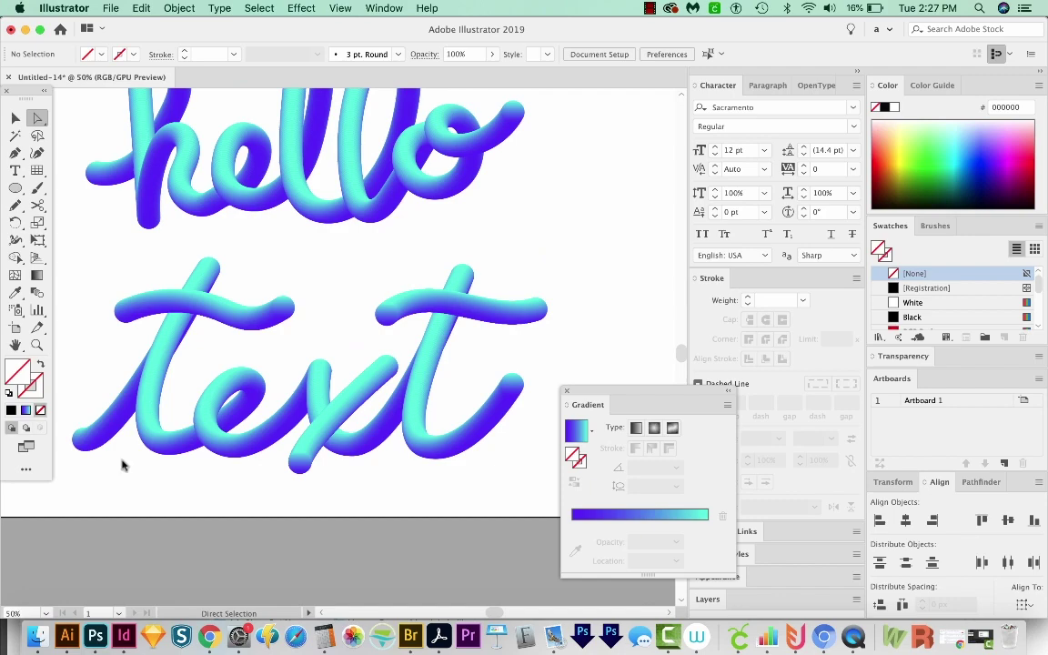